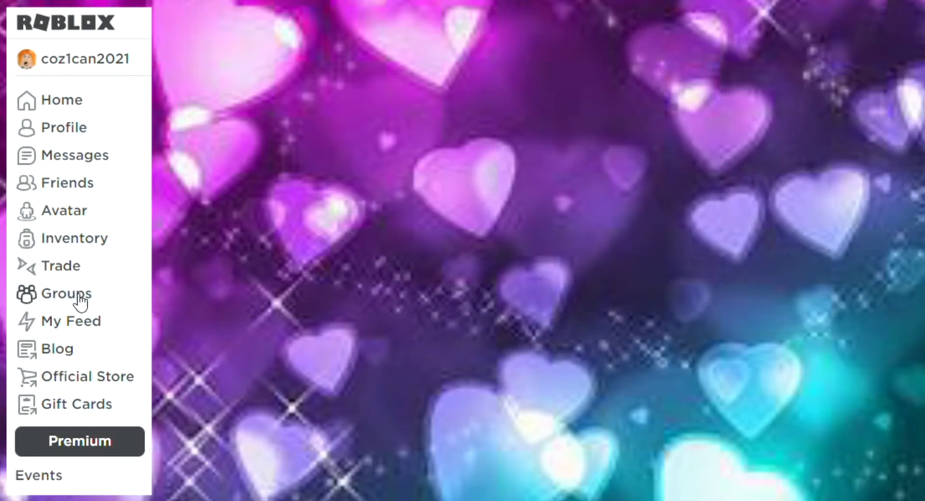
# Open the group creation form from the Groups page and review its name, description, emblem and join settings
pyautogui.click(71, 295)
pyautogui.click(62, 300)
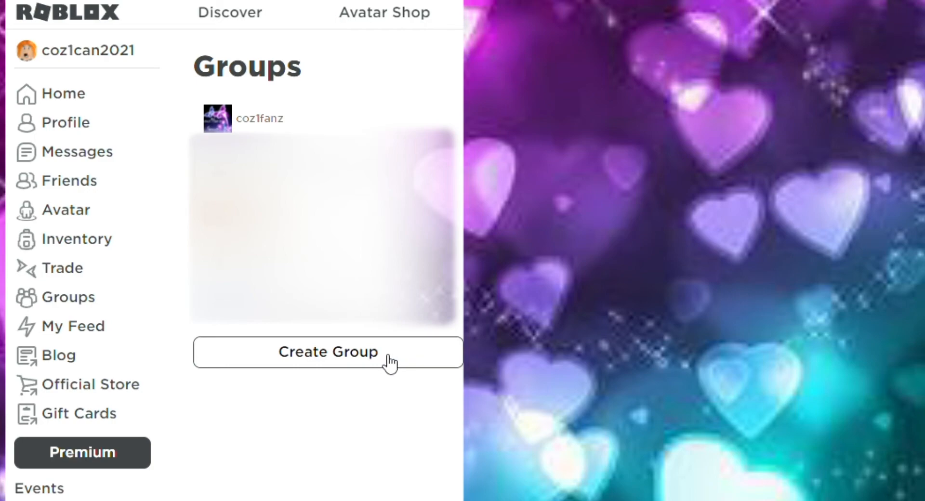
pyautogui.click(390, 359)
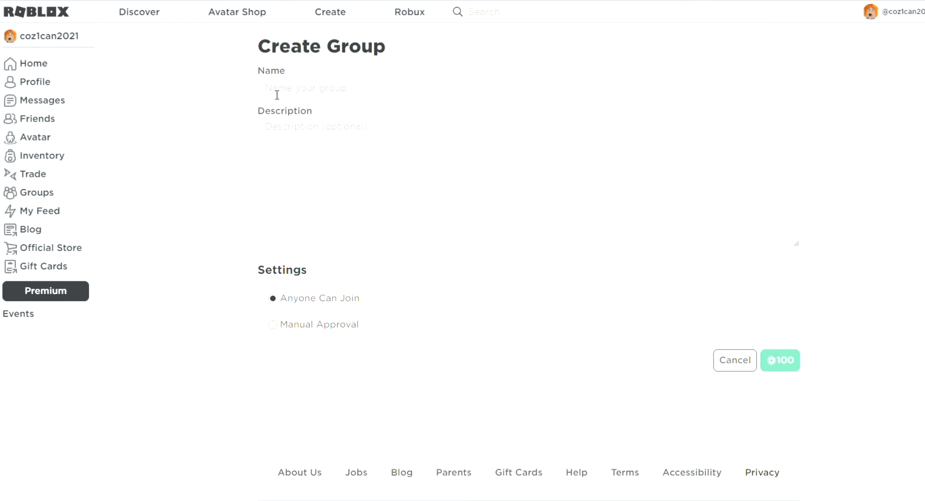
pyautogui.click(292, 96)
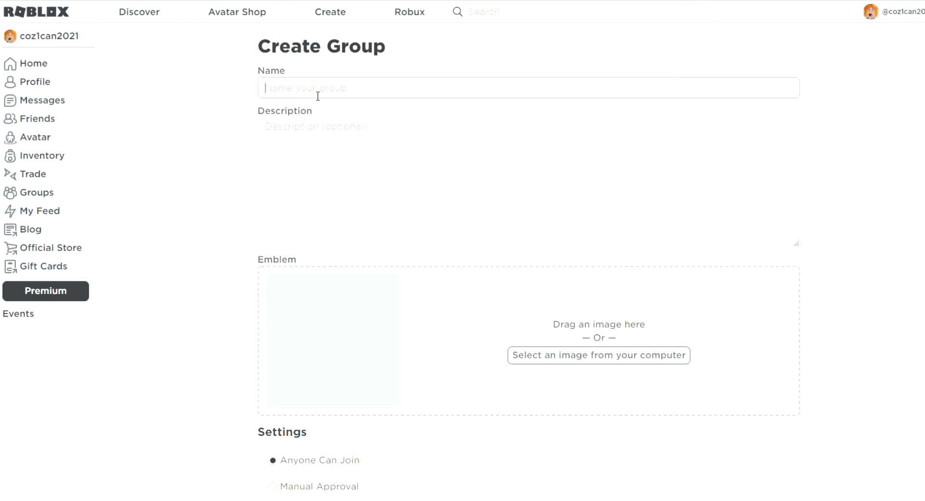
pyautogui.click(548, 170)
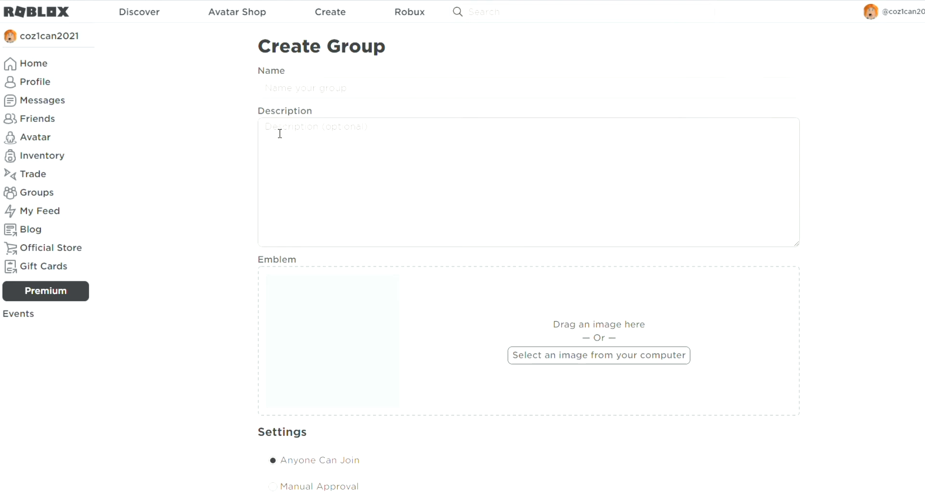
pyautogui.scroll(-2, 396, 331)
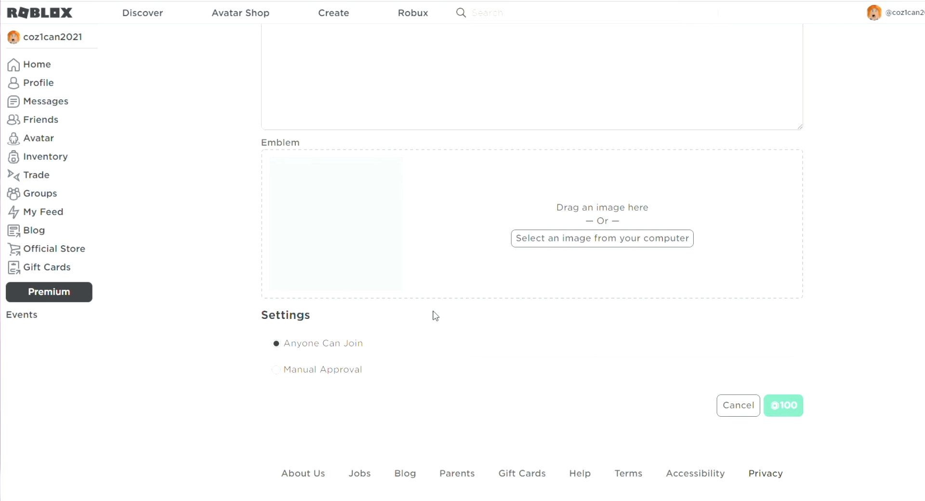
pyautogui.scroll(3, 438, 321)
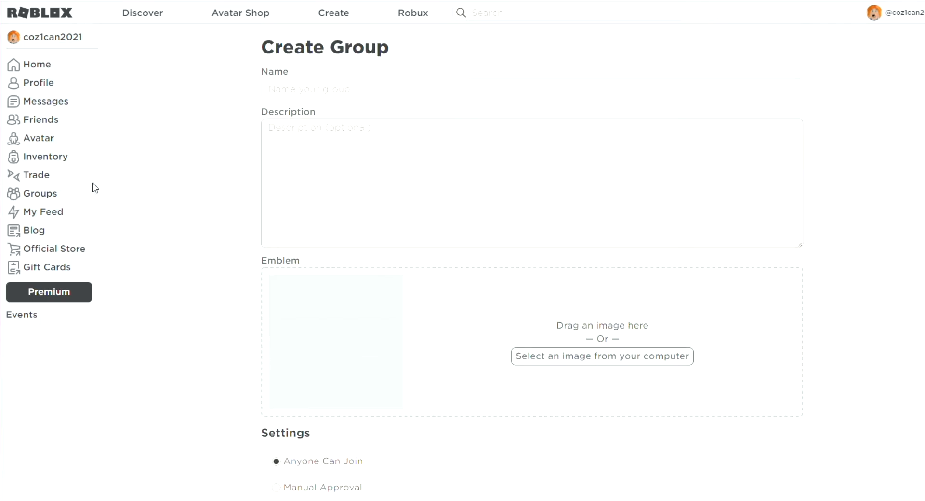
# Open the existing coz1fanz group and go through its store to the page for creating or managing group items
pyautogui.click(38, 196)
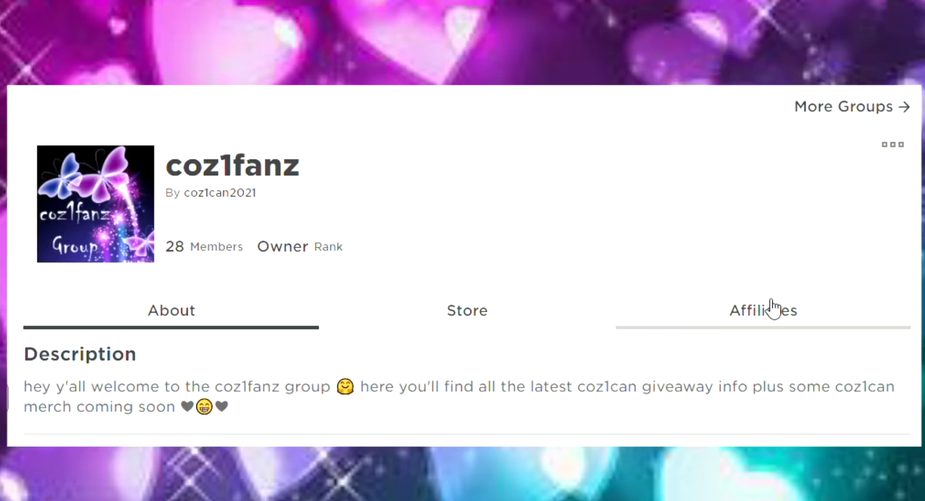
pyautogui.click(467, 318)
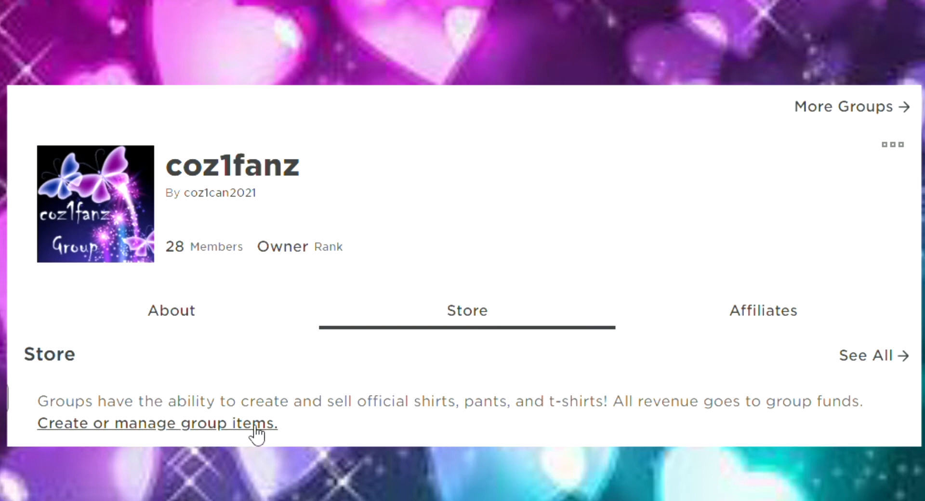
pyautogui.click(240, 433)
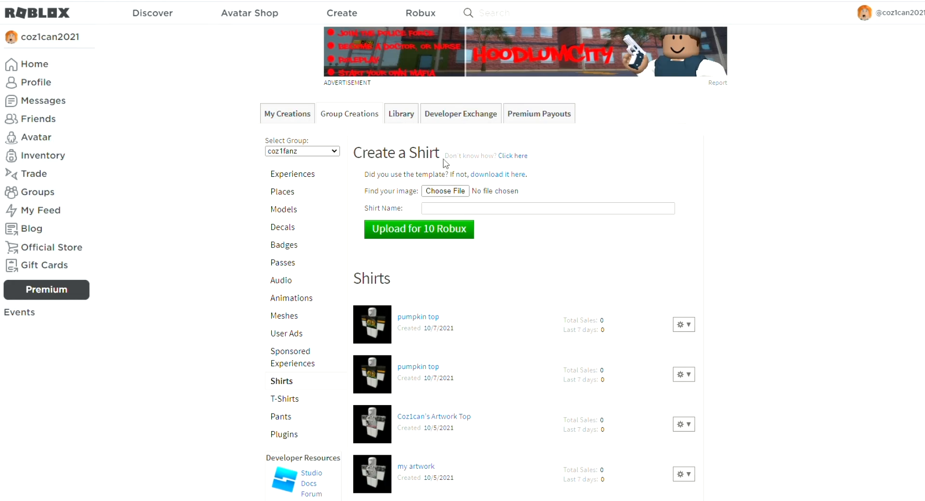
# Open the shirt creation help article and examine the recommended t-shirt image size, the clothing templates and the template part sizes
pyautogui.click(514, 157)
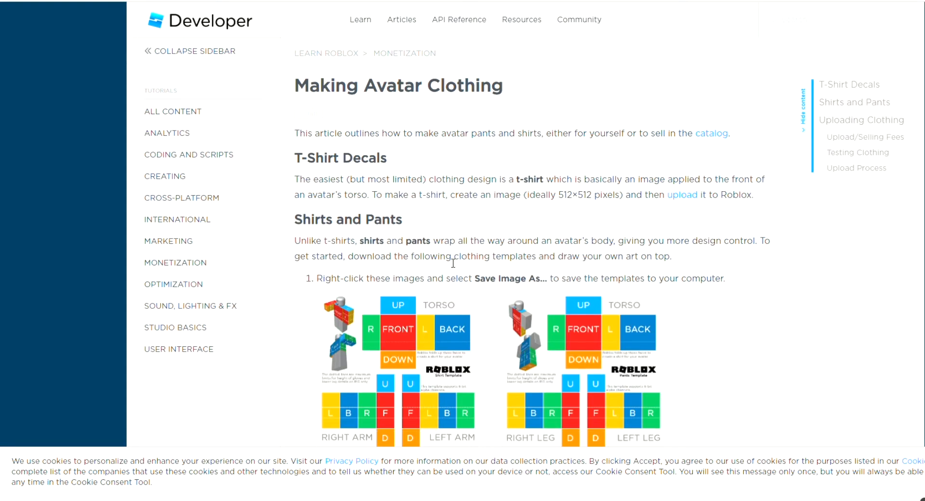
pyautogui.scroll(-1, 493, 202)
pyautogui.scroll(1, 494, 204)
pyautogui.scroll(-3, 678, 229)
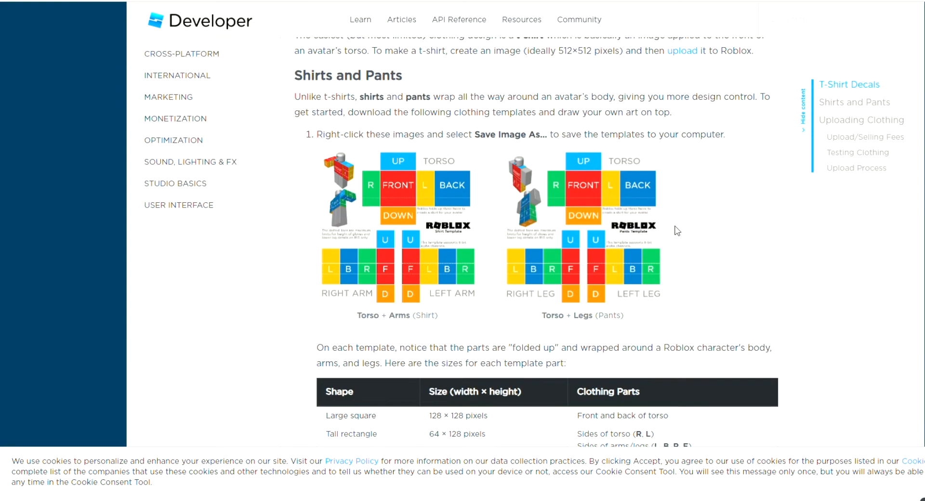
pyautogui.scroll(3, 678, 231)
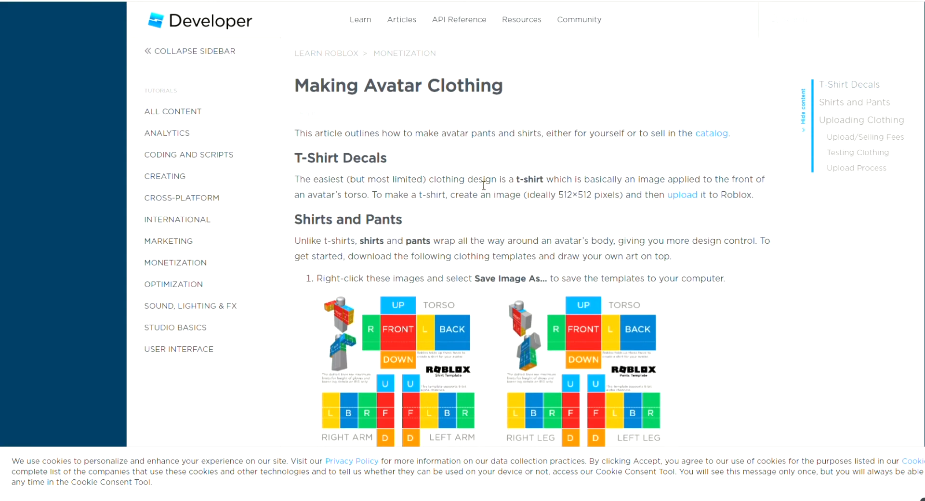
pyautogui.moveTo(531, 202); pyautogui.dragTo(622, 206)
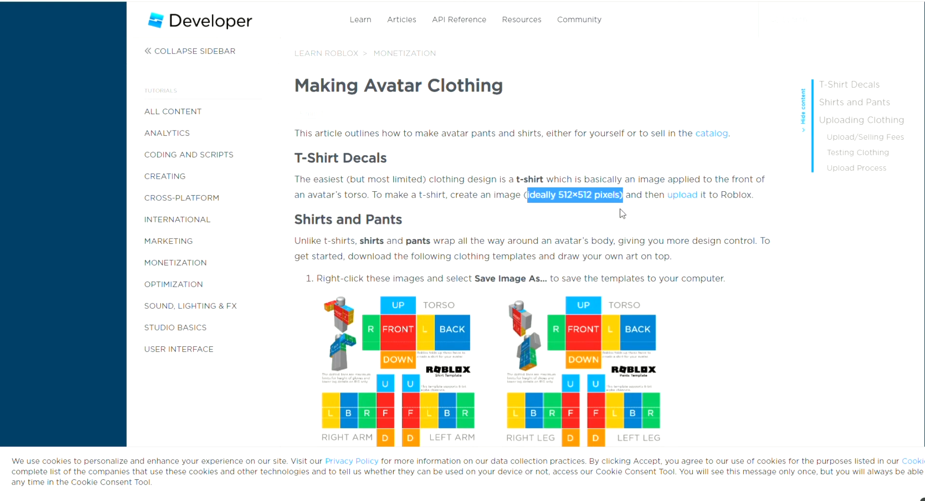
pyautogui.scroll(-6, 598, 230)
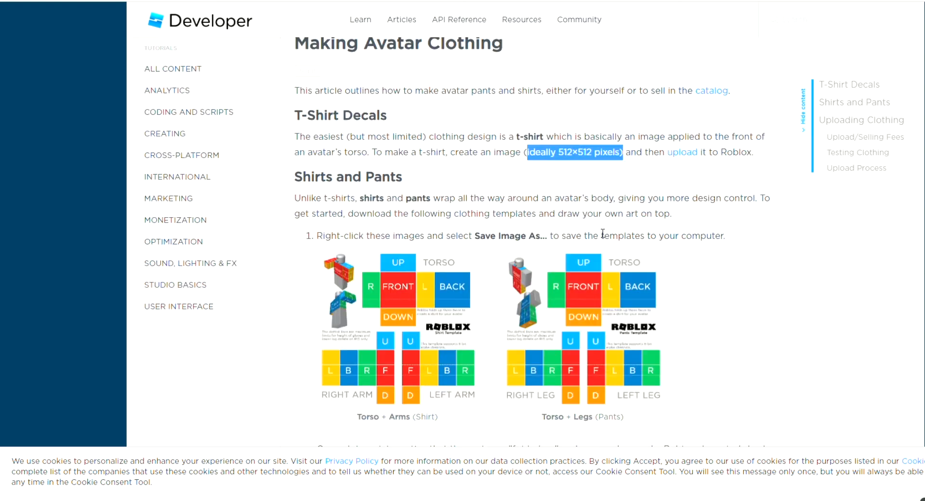
pyautogui.scroll(2, 592, 242)
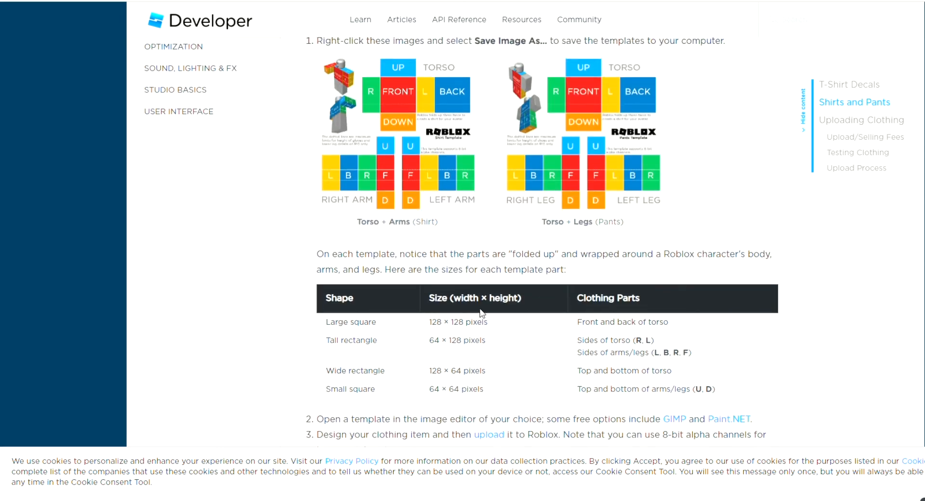
pyautogui.scroll(5, 479, 314)
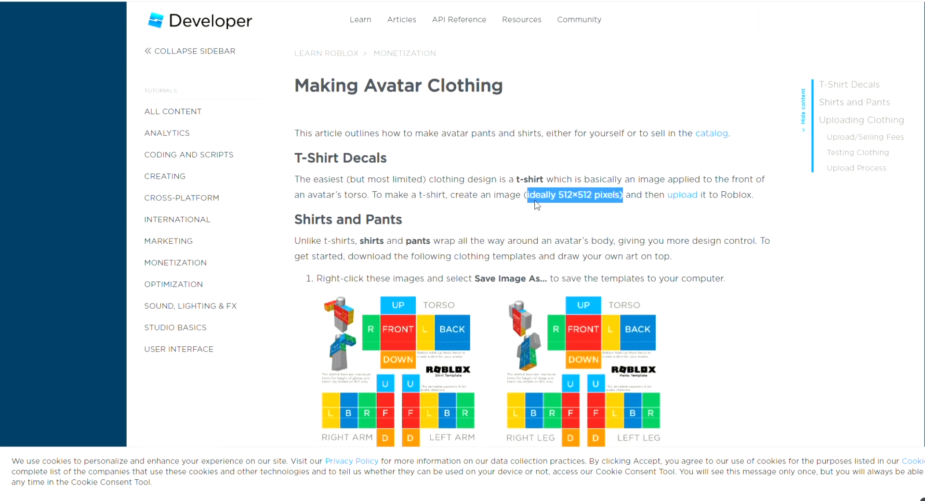
pyautogui.click(529, 216)
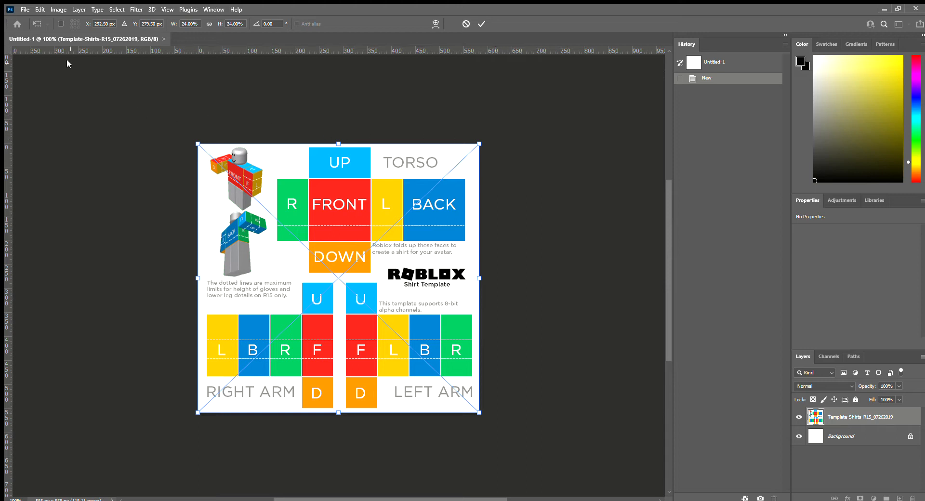
# In Photoshop, commit the placement of the Template-Shirts-R15_07262019 image on the canvas
pyautogui.press('Return')
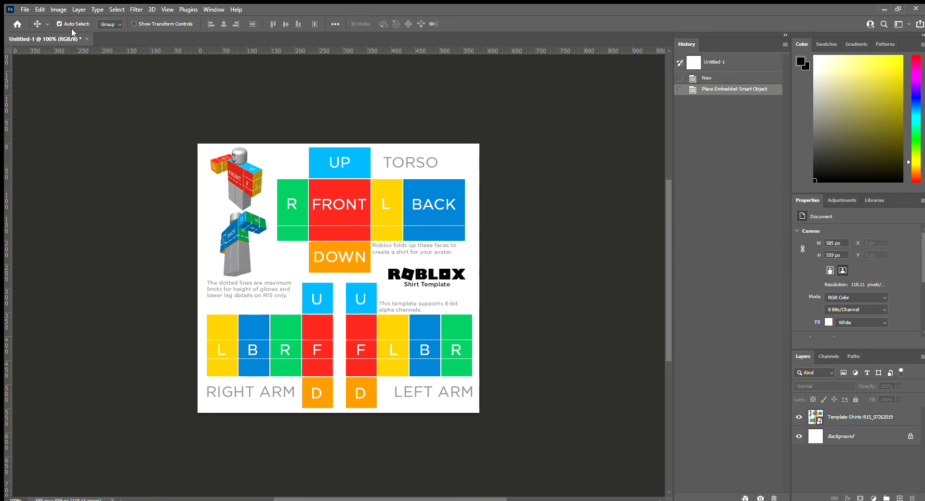
pyautogui.press('z')
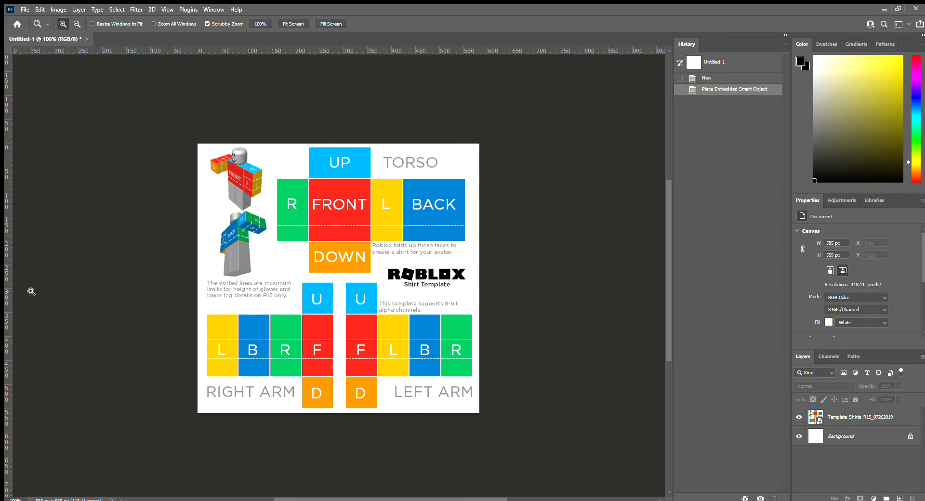
pyautogui.click(261, 191)
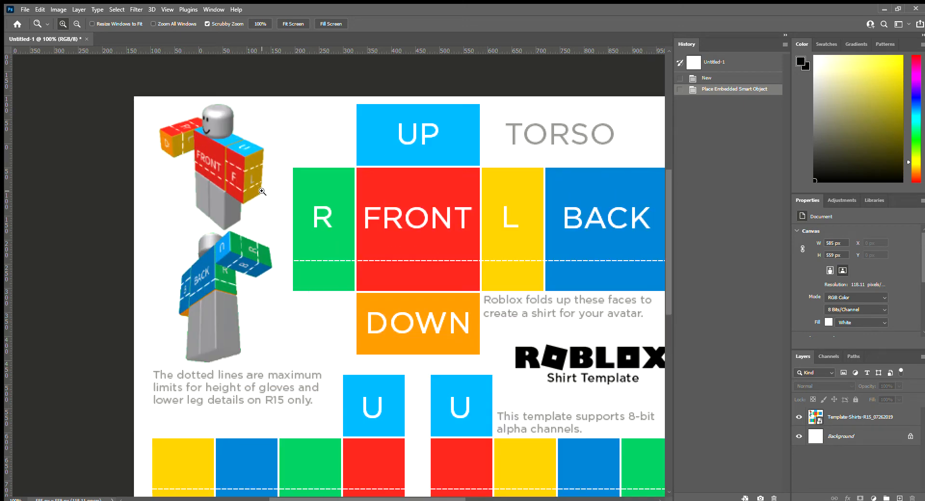
pyautogui.moveTo(400, 500); pyautogui.dragTo(421, 500)
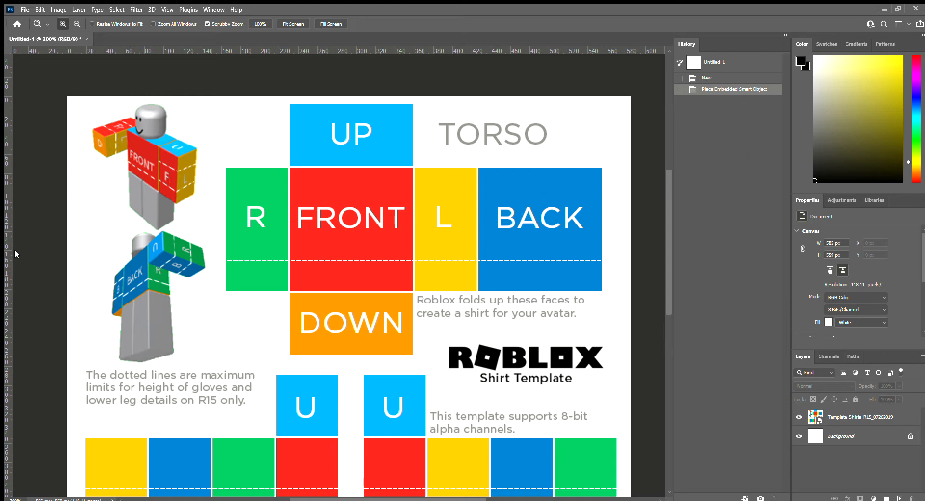
# Cover the torso FRONT panel with a 130 × 129 px black rectangle and give it a near-black stroke
pyautogui.press('u')
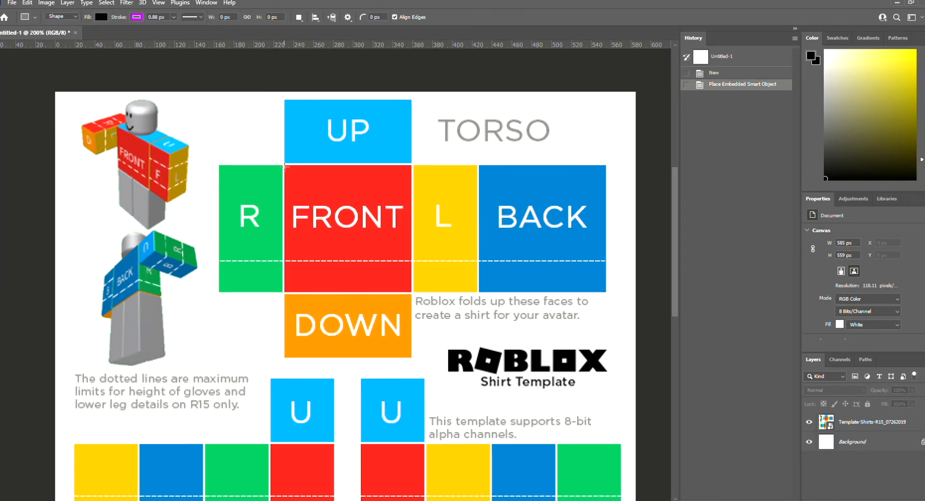
pyautogui.moveTo(284, 166)
pyautogui.mouseDown()
pyautogui.moveTo(372, 238)
pyautogui.moveTo(413, 292)
pyautogui.mouseUp()
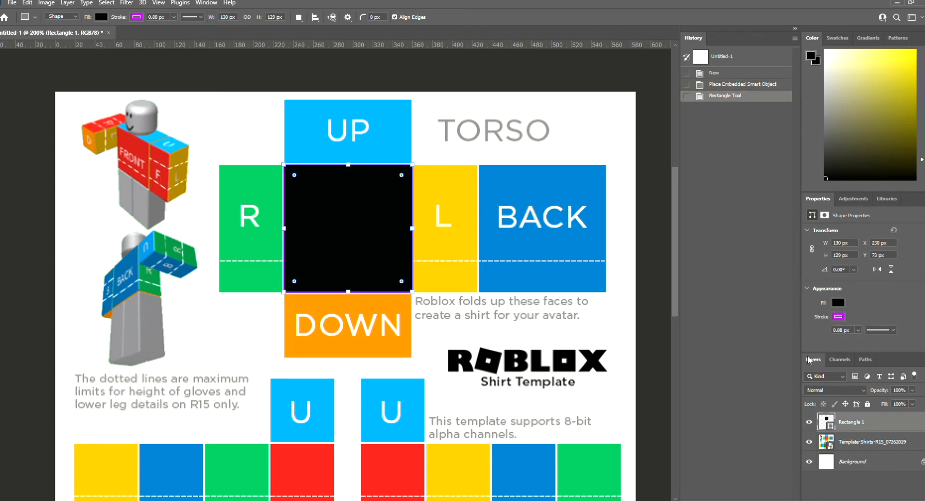
pyautogui.click(836, 170)
pyautogui.click(839, 165)
pyautogui.click(804, 366)
# Duplicate the FRONT rectangle and position the copy over the torso BACK panel
pyautogui.press('v')
pyautogui.moveTo(359, 229)
pyautogui.keyDown('alt'); pyautogui.mouseDown()
pyautogui.moveTo(357, 299)
pyautogui.moveTo(557, 234)
pyautogui.mouseUp(); pyautogui.keyUp('alt')
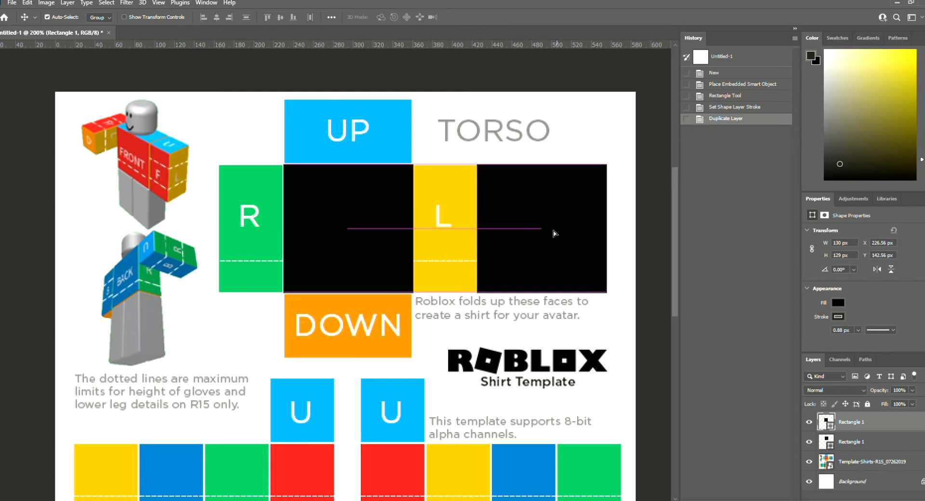
pyautogui.click(429, 233)
# Cover the torso R panel with a 67 × 130 px near-black rectangle and give it a matching dark stroke
pyautogui.press('u')
pyautogui.moveTo(220, 165); pyautogui.dragTo(286, 292)
pyautogui.moveTo(218, 229); pyautogui.dragTo(255, 239)
pyautogui.hotkey('ctrl', 'z')
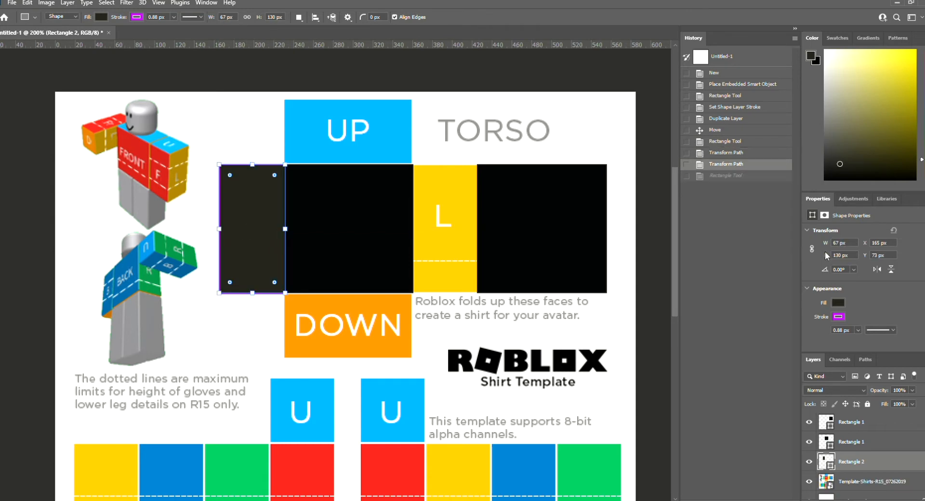
pyautogui.click(810, 370)
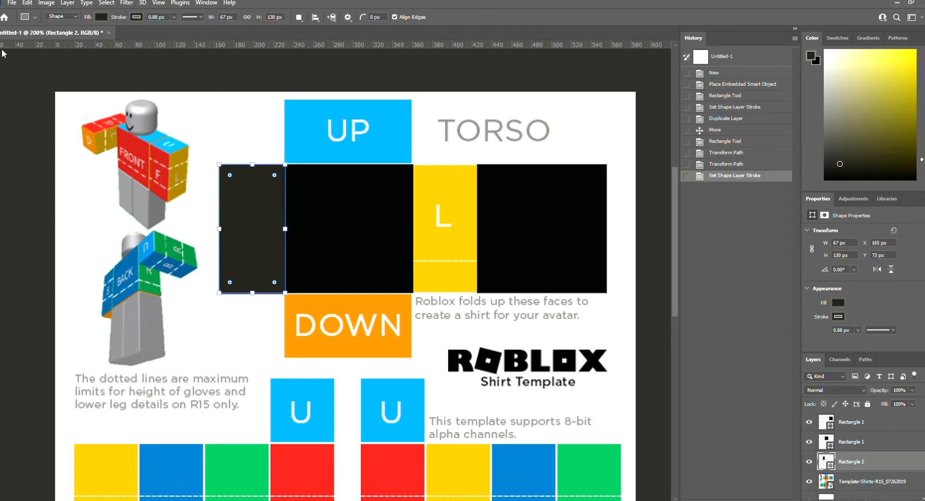
# Duplicate the R panel rectangle and place the copy over the torso L panel
pyautogui.click(2, 50)
pyautogui.hotkey('ctrl', 'c')
pyautogui.hotkey('ctrl', 'v')
pyautogui.keyDown('ctrl'); pyautogui.click(164, 209); pyautogui.keyUp('ctrl')
pyautogui.keyDown('ctrl'); pyautogui.click(243, 213); pyautogui.keyUp('ctrl')
pyautogui.hotkey('ctrl', 'c')
pyautogui.hotkey('ctrl', 'v')
pyautogui.moveTo(337, 318); pyautogui.dragTo(437, 249)
# Change the fill of the BACK and FRONT rectangles to the same near-black colour as the side panels
pyautogui.keyDown('ctrl'); pyautogui.click(522, 241); pyautogui.keyUp('ctrl')
pyautogui.click(836, 302)
pyautogui.click(807, 357)
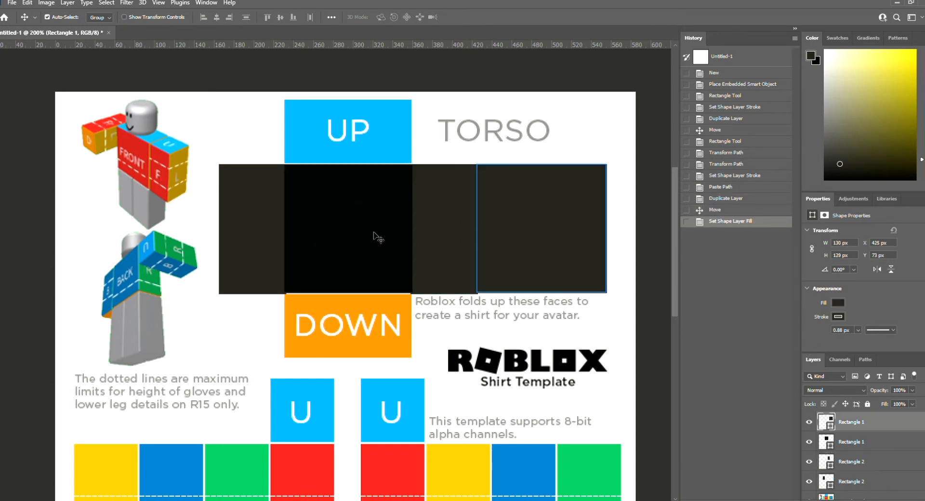
pyautogui.click(374, 236)
pyautogui.click(837, 303)
pyautogui.click(806, 357)
# Shift the L panel rectangle to X 358 px, Y 72 px and nudge the R panel rectangle slightly upward
pyautogui.click(447, 236)
pyautogui.moveTo(474, 232); pyautogui.dragTo(473, 232)
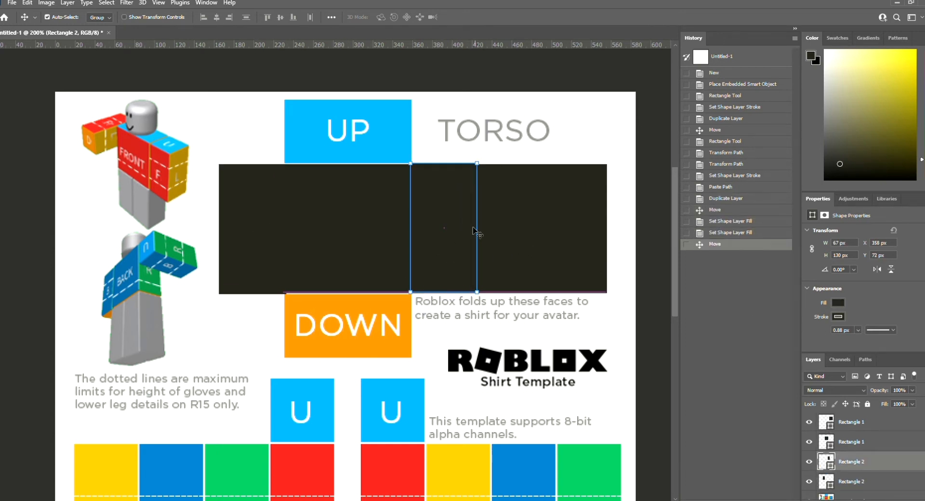
pyautogui.click(576, 218)
pyautogui.moveTo(269, 247); pyautogui.dragTo(269, 245)
pyautogui.click(323, 255)
# Cover the torso UP panel with a 128 × 65 px near-black rectangle and duplicate it over the DOWN panel
pyautogui.press('u')
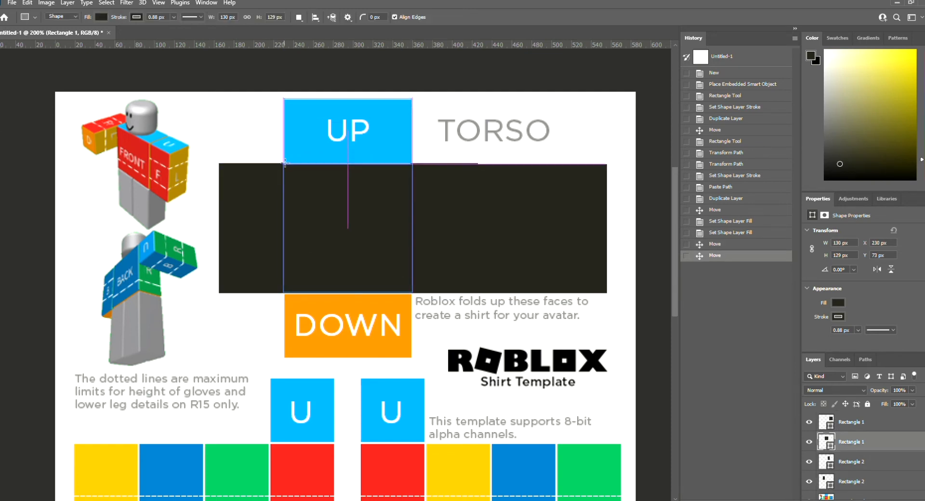
pyautogui.moveTo(284, 163); pyautogui.dragTo(412, 100)
pyautogui.moveTo(348, 100); pyautogui.dragTo(349, 100)
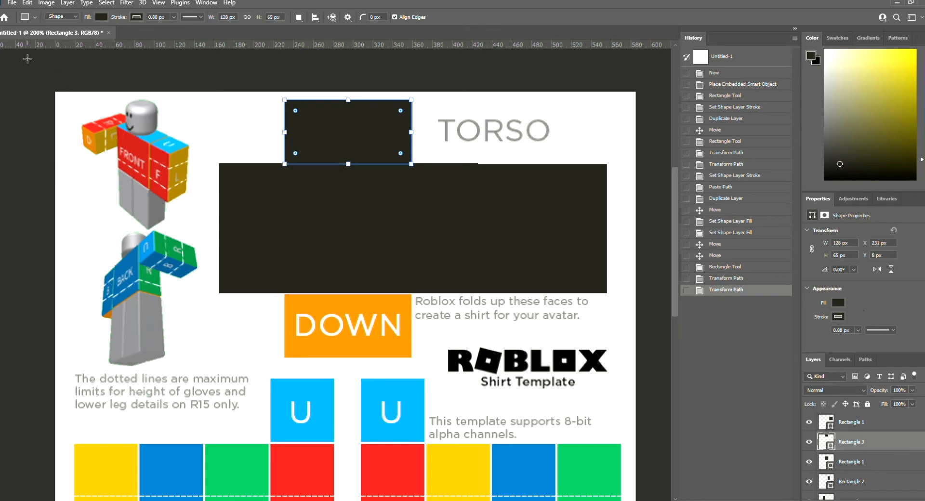
pyautogui.press('v')
pyautogui.moveTo(331, 128); pyautogui.dragTo(368, 336)
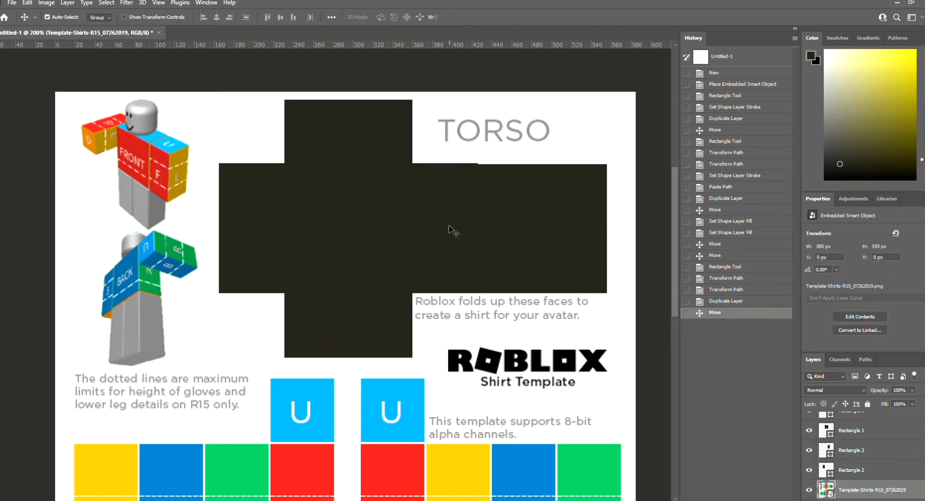
# Fine-tune the torso rectangles' alignment, moving the R rectangle to X 163 px, Y 73 px and the UP rectangle to X 230 px
pyautogui.click(561, 231)
pyautogui.click(614, 232)
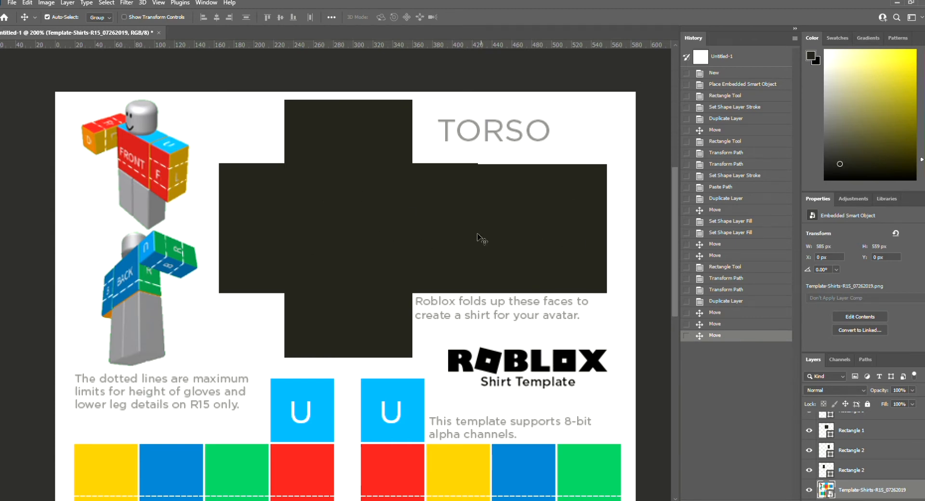
pyautogui.moveTo(547, 229)
pyautogui.mouseDown()
pyautogui.moveTo(543, 284)
pyautogui.moveTo(475, 357)
pyautogui.moveTo(374, 254)
pyautogui.moveTo(467, 230)
pyautogui.moveTo(571, 221)
pyautogui.moveTo(544, 228)
pyautogui.mouseUp()
pyautogui.click(219, 226)
pyautogui.moveTo(217, 224); pyautogui.dragTo(241, 223)
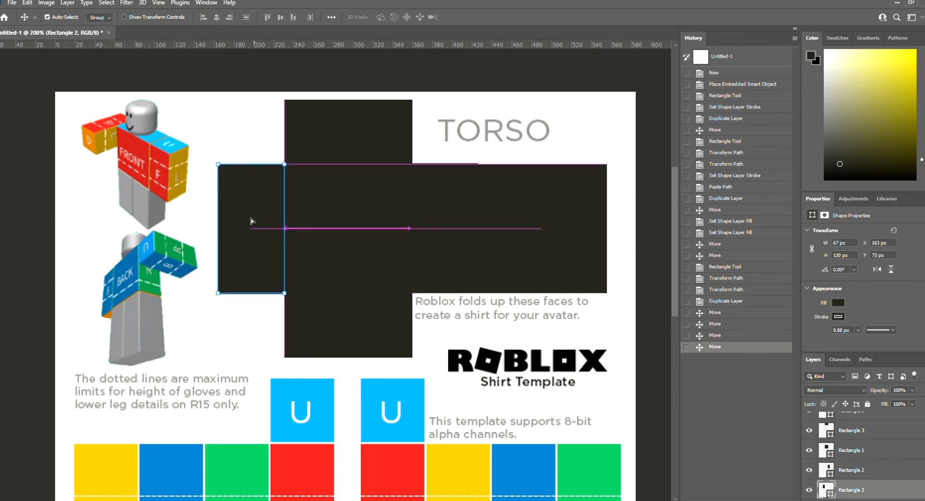
pyautogui.click(231, 334)
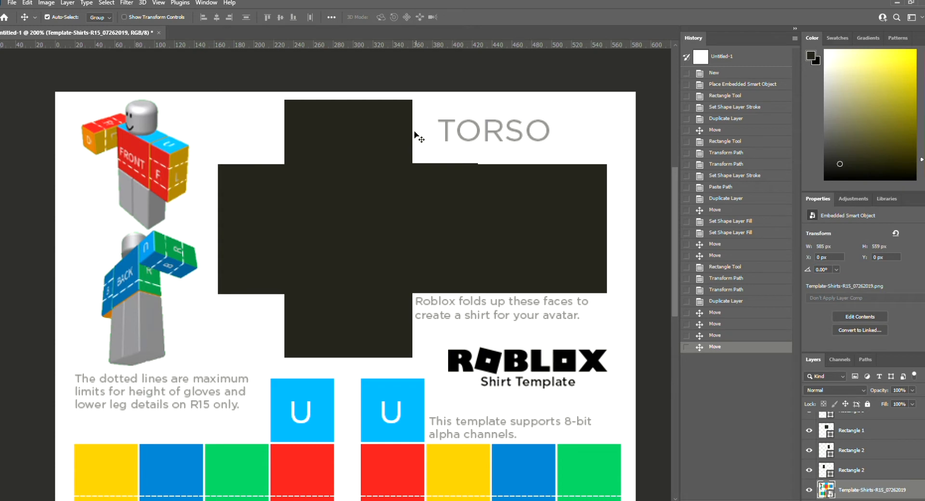
pyautogui.moveTo(362, 137)
pyautogui.mouseDown()
pyautogui.moveTo(369, 198)
pyautogui.moveTo(357, 128)
pyautogui.moveTo(370, 126)
pyautogui.moveTo(358, 123)
pyautogui.mouseUp()
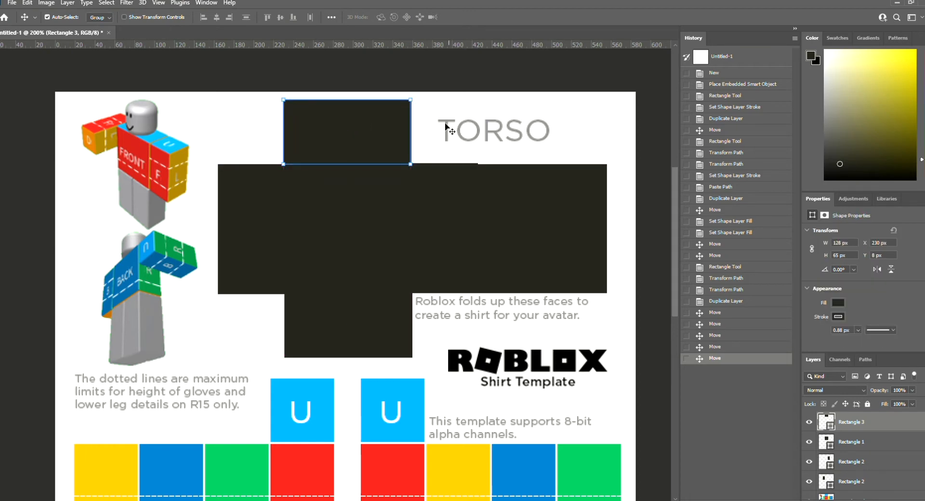
# Cover the right arm's U panel with a 65 × 66 px near-black rectangle at X 216 px, Y 288 px
pyautogui.scroll(-3, 671, 252)
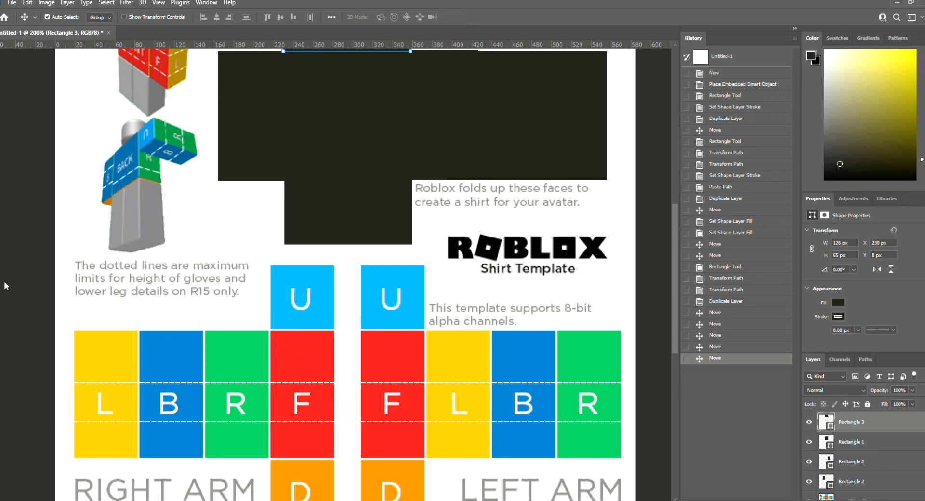
pyautogui.press('u')
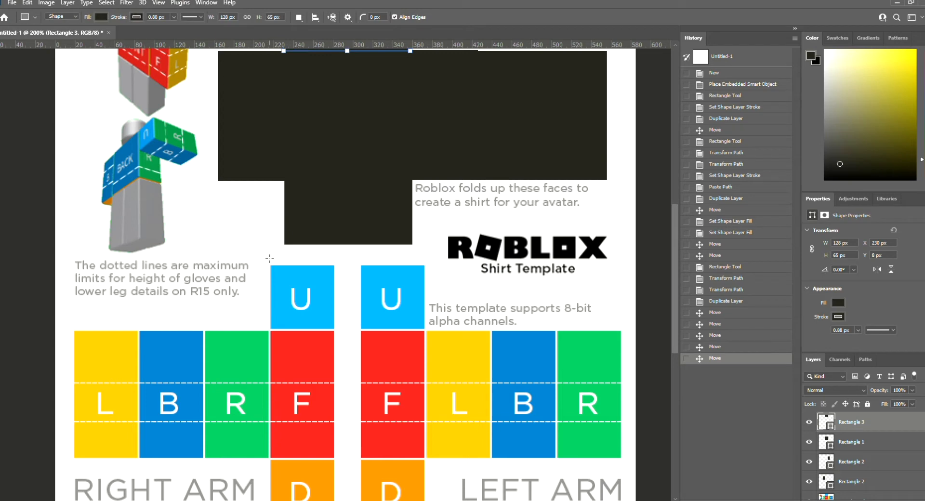
pyautogui.moveTo(271, 265); pyautogui.dragTo(334, 329)
pyautogui.press('v')
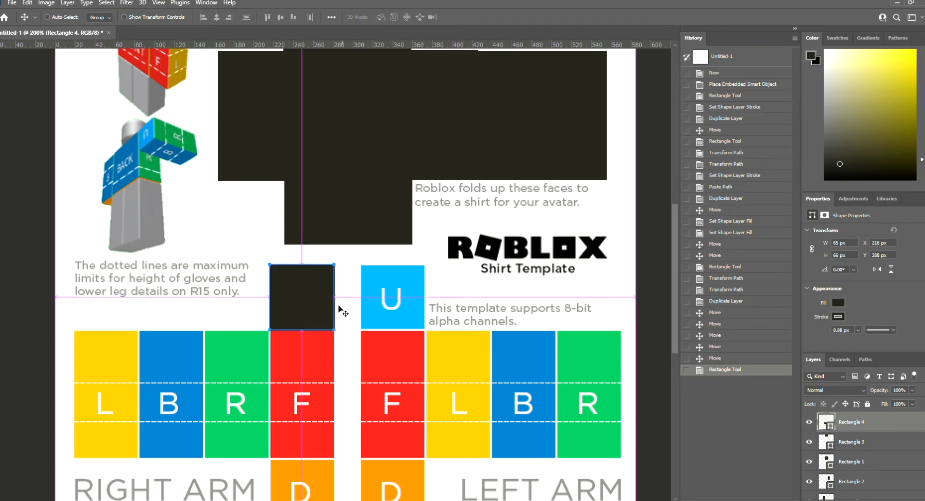
# Duplicate the arm U rectangle onto the left arm's U panel at X 307 px, Y 288 px and realign the torso DOWN rectangle
pyautogui.hotkey('ctrl', 'v')
pyautogui.scroll(5, 664, 270)
pyautogui.click(488, 388)
pyautogui.click(288, 405)
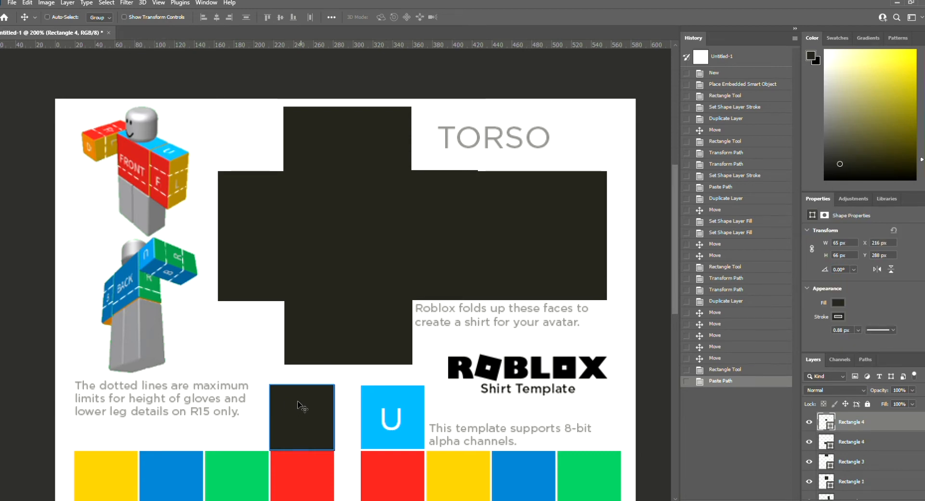
pyautogui.hotkey('ctrl', 'j')
pyautogui.moveTo(362, 306); pyautogui.dragTo(374, 346)
pyautogui.moveTo(349, 324); pyautogui.dragTo(433, 425)
pyautogui.moveTo(359, 382); pyautogui.dragTo(328, 334)
pyautogui.moveTo(415, 409); pyautogui.dragTo(391, 424)
# Cover the right arm's side panels above the upper dotted line with a 263 × 53 px near-black rectangle at X 19 px, Y 355 px
pyautogui.scroll(-2, 669, 320)
pyautogui.scroll(-5, 671, 323)
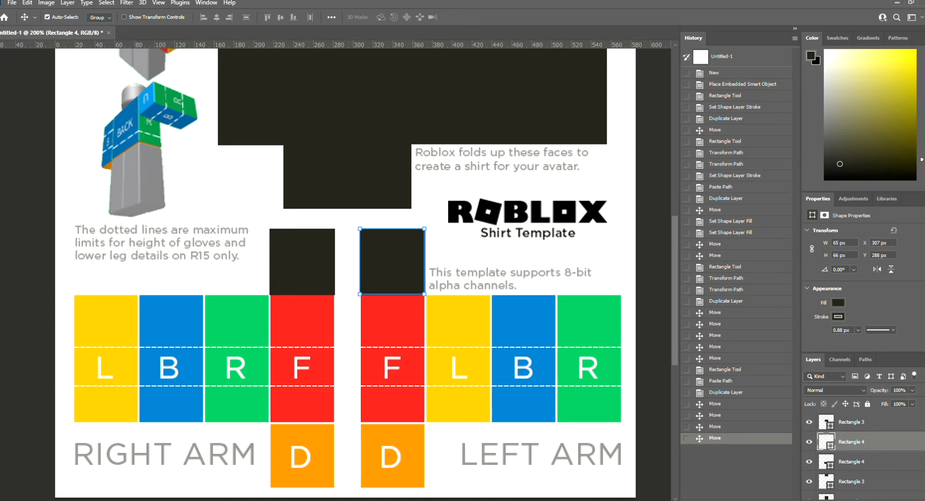
pyautogui.press('u')
pyautogui.press('u')
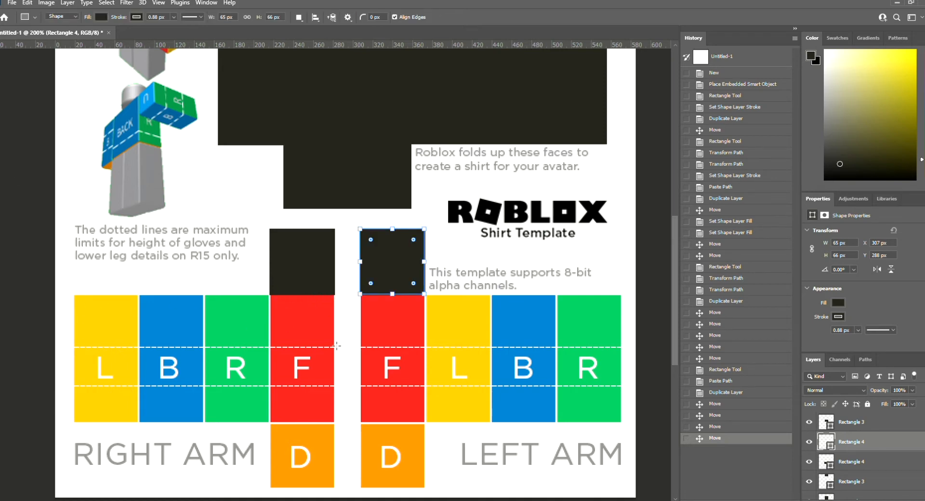
pyautogui.moveTo(336, 347); pyautogui.dragTo(74, 296)
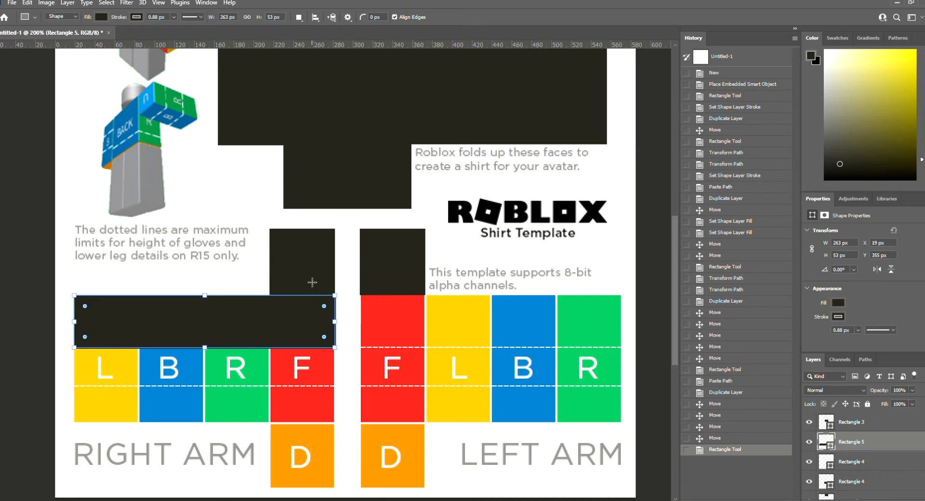
pyautogui.press('v')
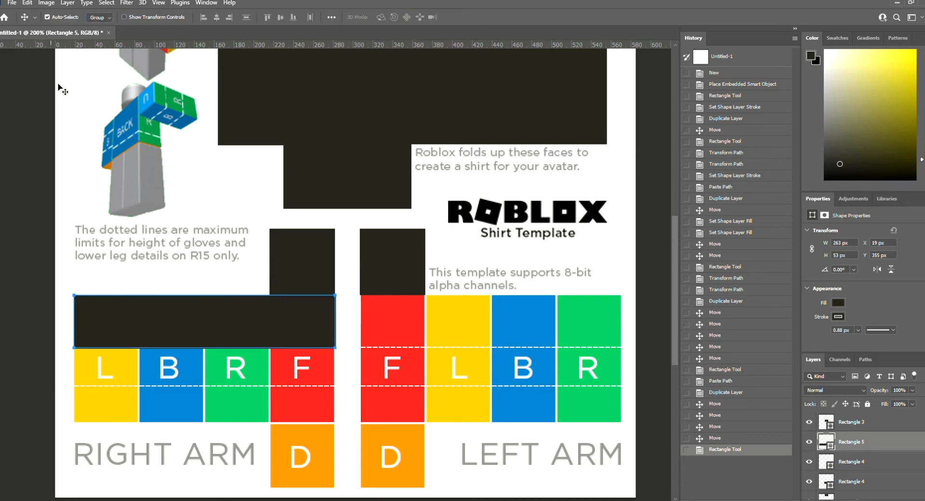
# Duplicate the arm strip over the left arm's upper section at X 307 px, Y 354 px and nudge the right arm strip into alignment
pyautogui.click(215, 269)
pyautogui.click(231, 317)
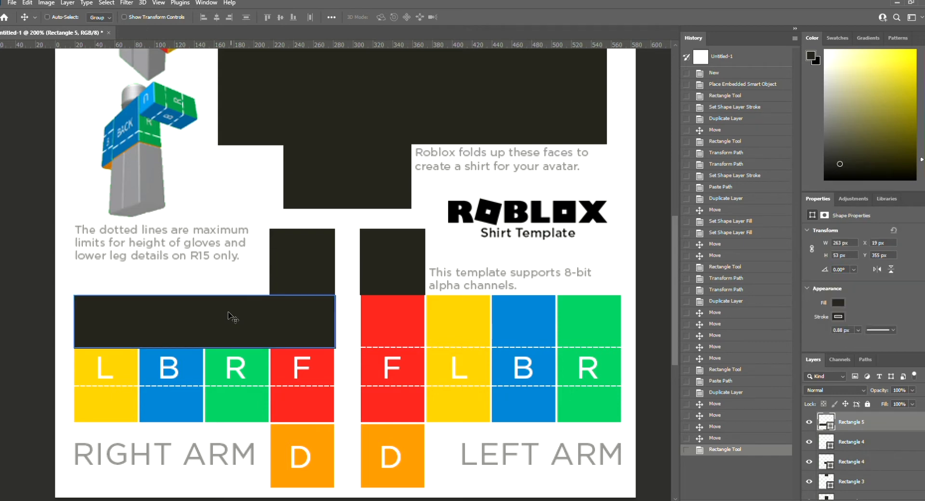
pyautogui.moveTo(234, 320); pyautogui.dragTo(472, 316)
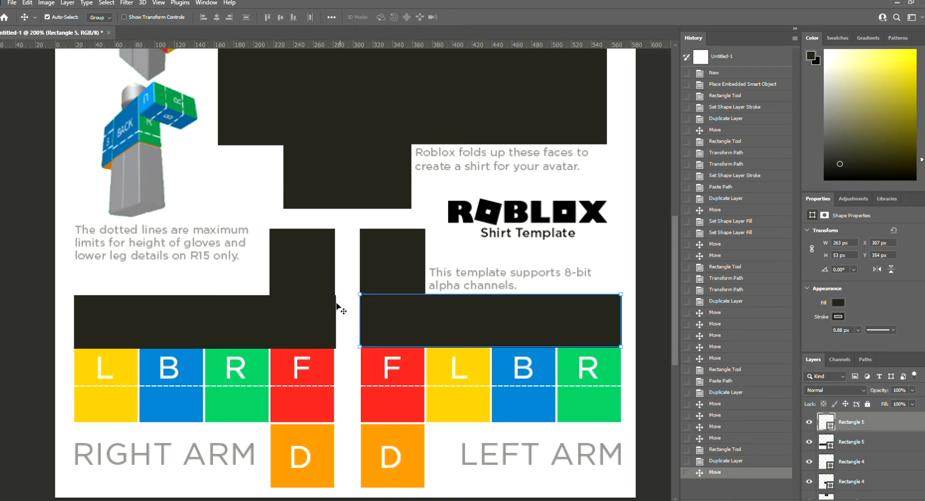
pyautogui.click(342, 337)
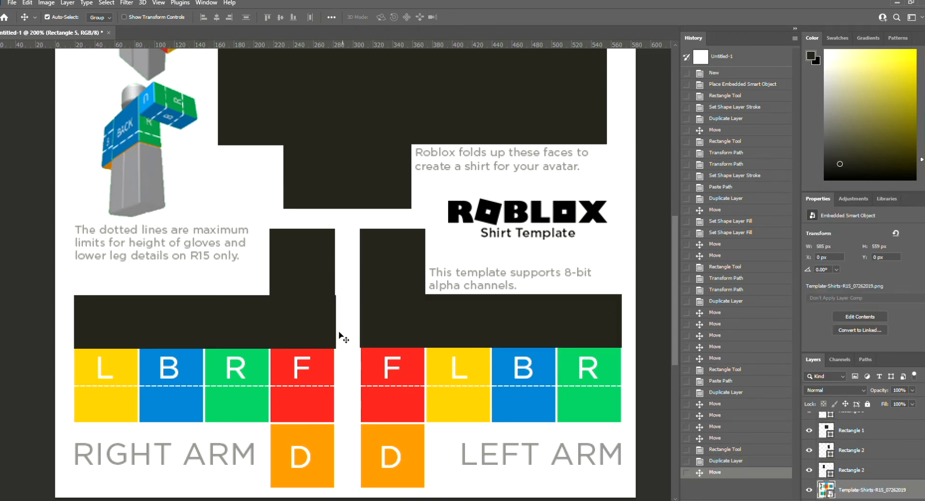
pyautogui.moveTo(278, 326); pyautogui.dragTo(278, 328)
pyautogui.click(352, 328)
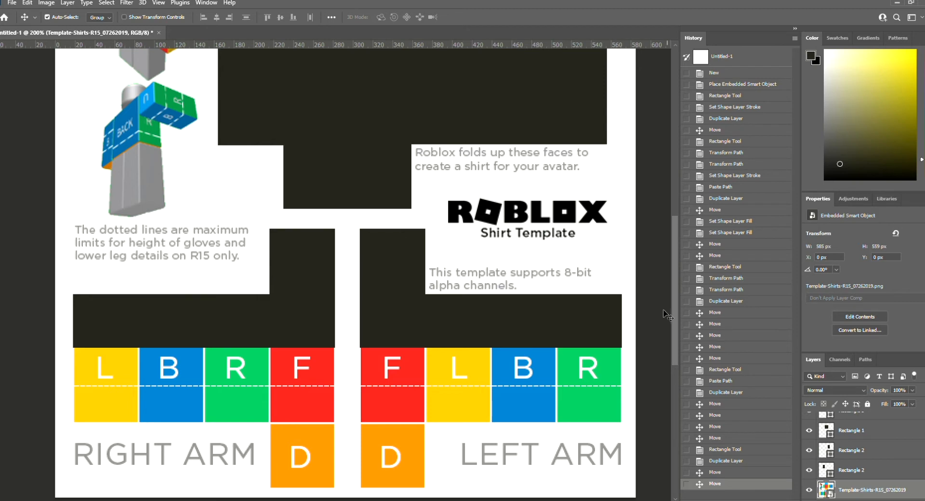
# Realign the torso FRONT rectangle within its panel, placing it at X 228 px, Y 74 px
pyautogui.moveTo(670, 307)
pyautogui.mouseDown()
pyautogui.moveTo(680, 259)
pyautogui.moveTo(681, 312)
pyautogui.mouseUp()
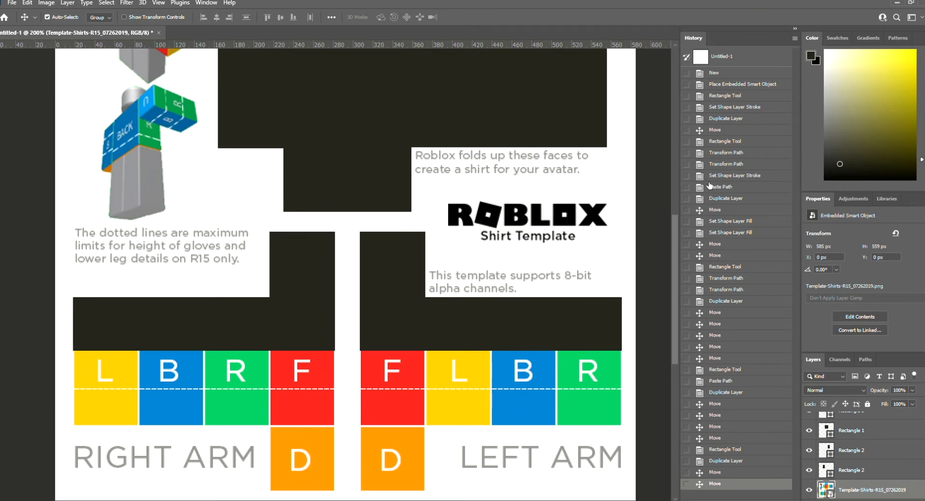
pyautogui.moveTo(672, 263); pyautogui.dragTo(672, 258)
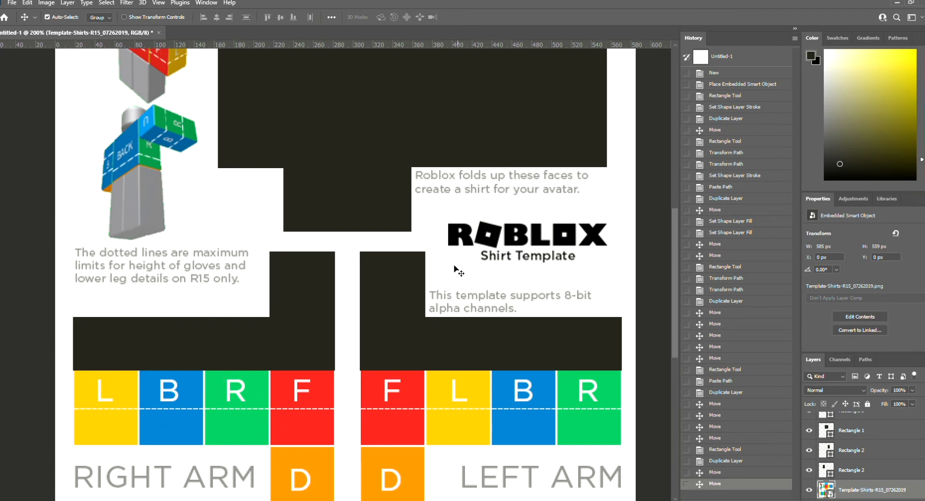
pyautogui.click(404, 315)
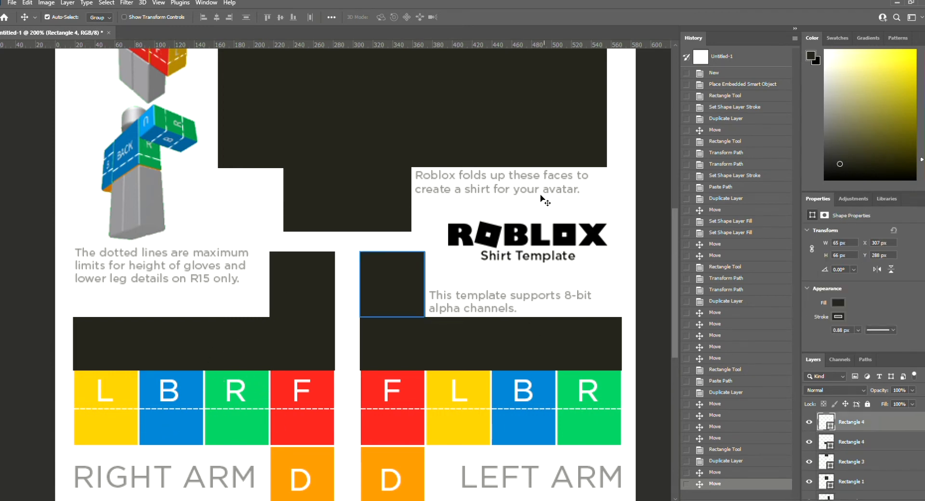
pyautogui.moveTo(673, 244); pyautogui.dragTo(674, 206)
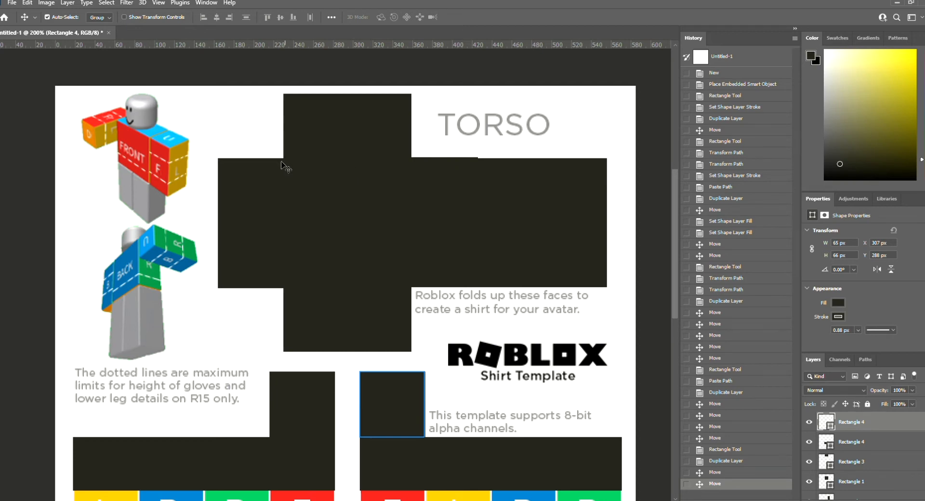
pyautogui.moveTo(362, 238); pyautogui.dragTo(357, 208)
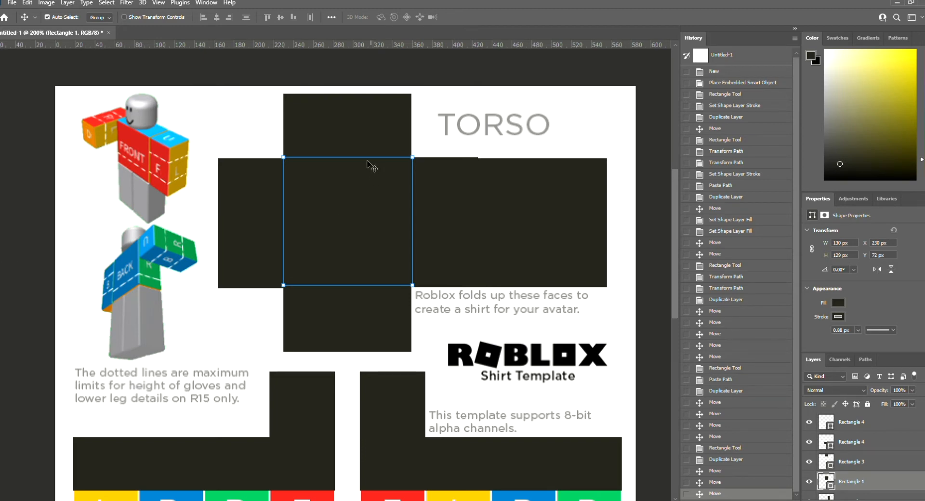
pyautogui.moveTo(371, 179)
pyautogui.mouseDown()
pyautogui.moveTo(374, 204)
pyautogui.moveTo(370, 189)
pyautogui.mouseUp()
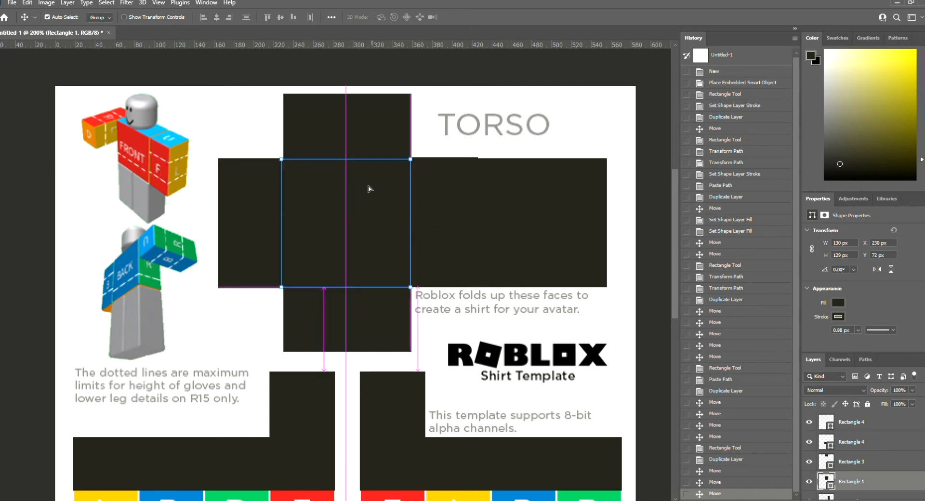
pyautogui.moveTo(341, 200); pyautogui.dragTo(341, 201)
# Draw a five-sided polygon about 81 × 75 px in the middle of the torso FRONT panel
pyautogui.press('u')
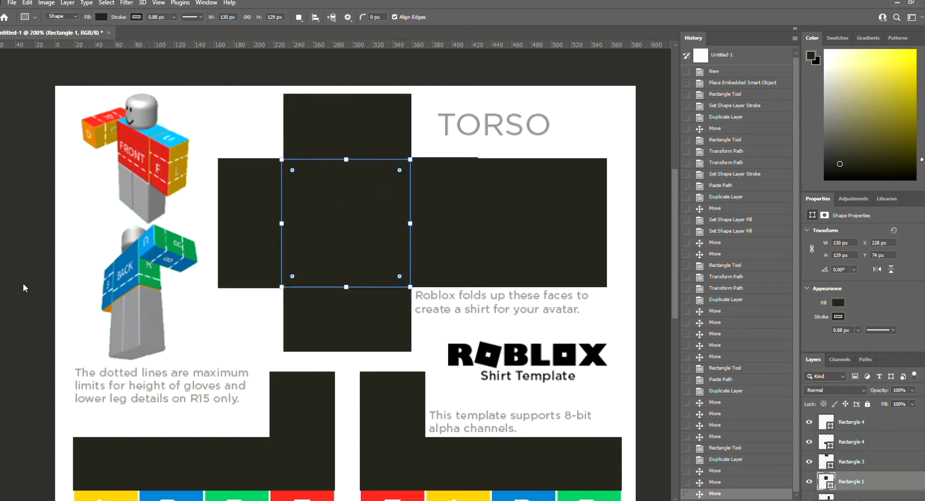
pyautogui.hotkey('shift', 'u')
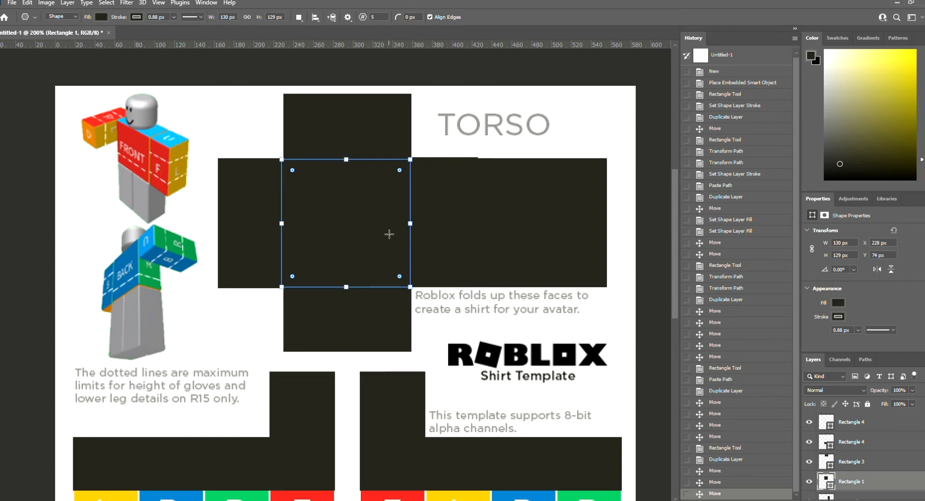
pyautogui.click(1, 43)
pyautogui.click(199, 151)
pyautogui.moveTo(307, 180); pyautogui.dragTo(371, 242)
pyautogui.press('u')
pyautogui.click(1, 44)
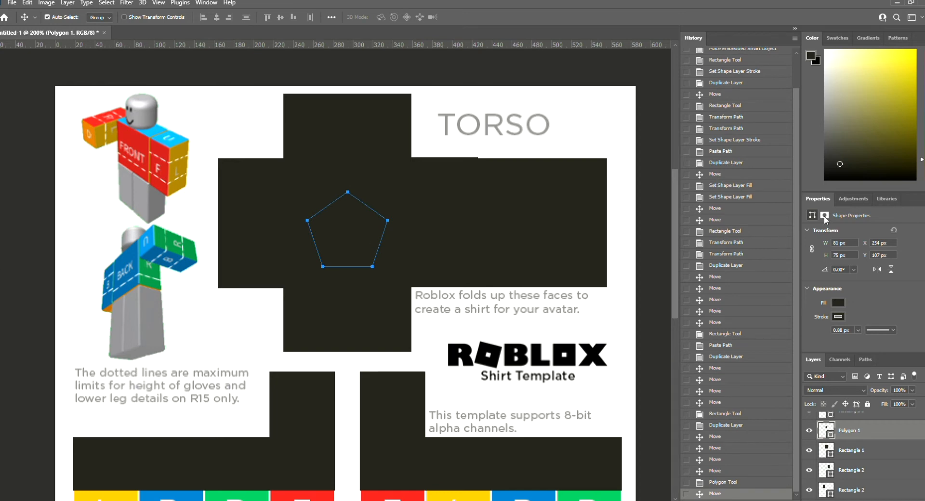
# Recolour the pentagon's fill and stroke to a bright orange-yellow and shift the shape slightly within the FRONT panel
pyautogui.click(924, 166)
pyautogui.click(913, 81)
pyautogui.click(911, 52)
pyautogui.click(839, 302)
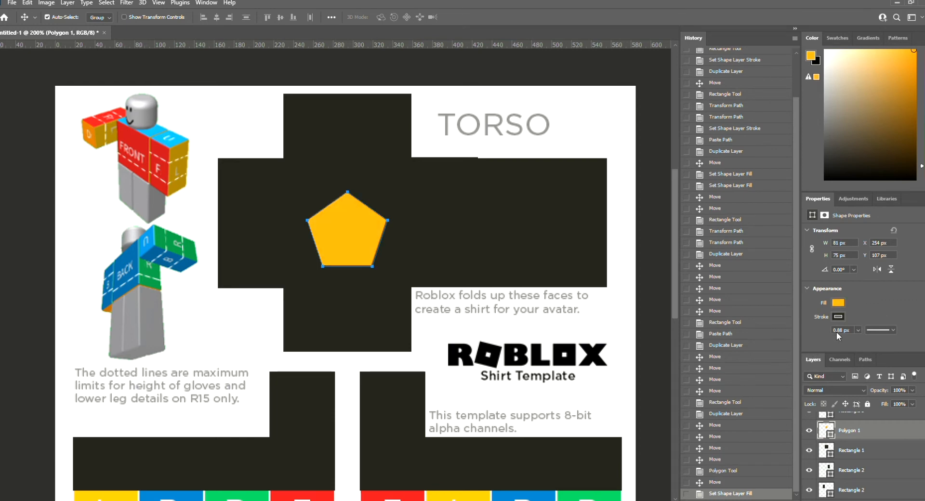
pyautogui.click(816, 372)
pyautogui.click(408, 264)
pyautogui.click(351, 243)
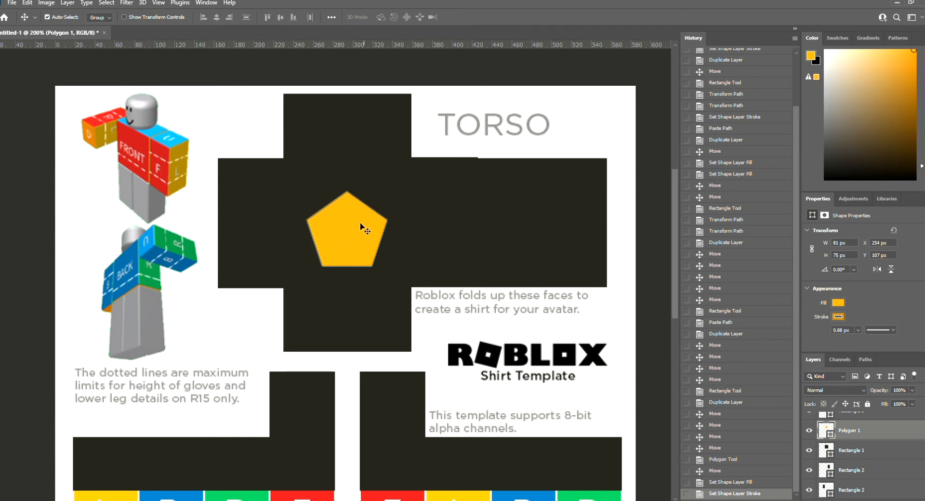
pyautogui.moveTo(352, 223)
pyautogui.mouseDown()
pyautogui.moveTo(357, 216)
pyautogui.moveTo(348, 215)
pyautogui.mouseUp()
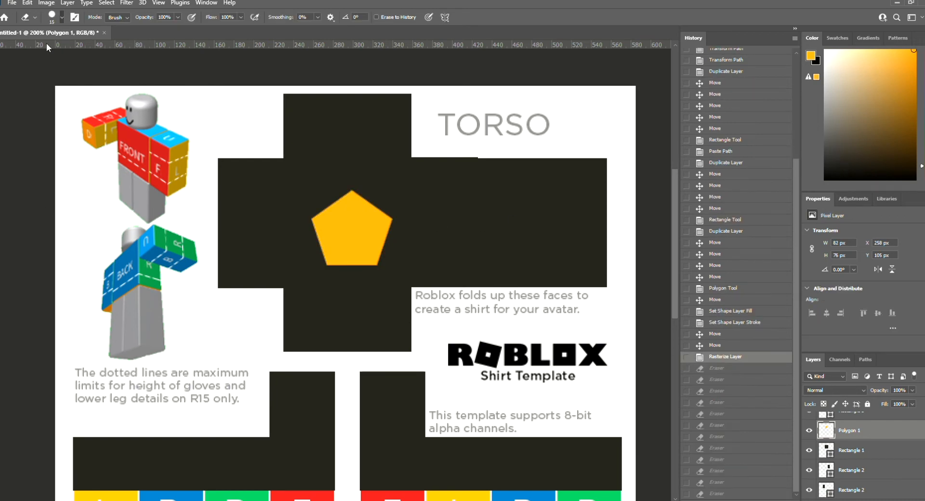
# Erase the pentagon's corners and edges to form a rounded pumpkin body with a dip at the top
pyautogui.moveTo(355, 192)
pyautogui.mouseDown()
pyautogui.moveTo(351, 203)
pyautogui.moveTo(330, 197)
pyautogui.moveTo(365, 197)
pyautogui.mouseUp()
pyautogui.moveTo(359, 202); pyautogui.dragTo(380, 201)
pyautogui.moveTo(351, 203)
pyautogui.mouseDown()
pyautogui.moveTo(329, 203)
pyautogui.moveTo(380, 207)
pyautogui.moveTo(392, 223)
pyautogui.mouseUp()
pyautogui.moveTo(332, 207)
pyautogui.mouseDown()
pyautogui.moveTo(313, 230)
pyautogui.moveTo(321, 262)
pyautogui.moveTo(364, 270)
pyautogui.moveTo(409, 246)
pyautogui.moveTo(335, 271)
pyautogui.moveTo(317, 256)
pyautogui.moveTo(380, 269)
pyautogui.moveTo(334, 262)
pyautogui.moveTo(309, 240)
pyautogui.mouseUp()
# Blur the pumpkin's edge and paint darker orange shading around its left and lower rim, undoing the last brush stroke
pyautogui.click(1, 216)
pyautogui.click(912, 89)
pyautogui.moveTo(318, 243); pyautogui.dragTo(321, 219)
pyautogui.press('b')
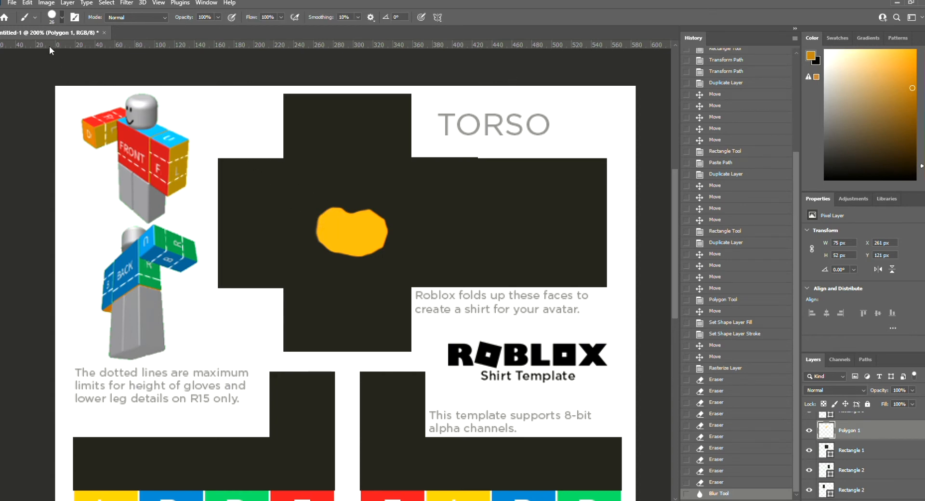
pyautogui.press('[')
pyautogui.press('[')
pyautogui.moveTo(336, 210)
pyautogui.mouseDown()
pyautogui.moveTo(331, 252)
pyautogui.moveTo(352, 259)
pyautogui.moveTo(381, 247)
pyautogui.moveTo(366, 258)
pyautogui.mouseUp()
pyautogui.moveTo(357, 226)
pyautogui.mouseDown()
pyautogui.moveTo(343, 214)
pyautogui.moveTo(354, 221)
pyautogui.moveTo(341, 236)
pyautogui.moveTo(348, 253)
pyautogui.mouseUp()
pyautogui.hotkey('ctrl', 'z')
# Smudge the darker orange shading into the pumpkin's body and lower edge
pyautogui.click(1, 220)
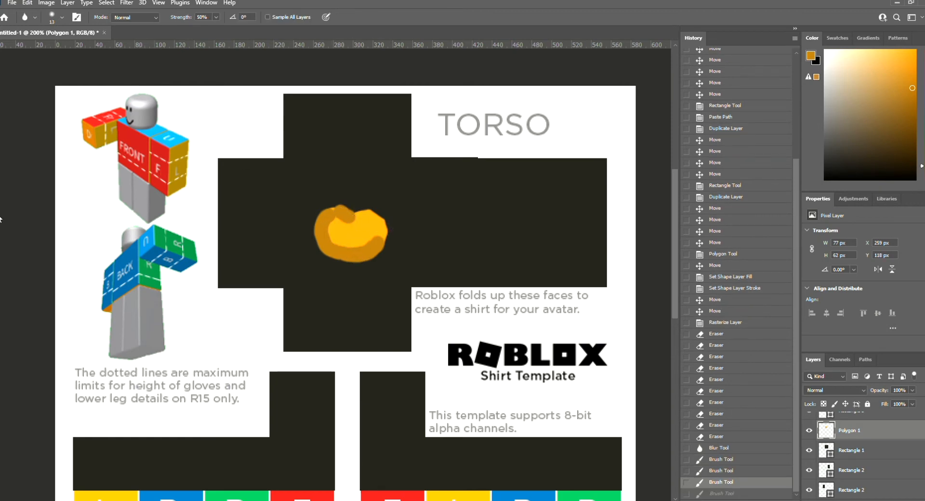
pyautogui.click(34, 229)
pyautogui.moveTo(340, 221)
pyautogui.mouseDown()
pyautogui.moveTo(327, 235)
pyautogui.moveTo(347, 253)
pyautogui.mouseUp()
pyautogui.moveTo(352, 244)
pyautogui.mouseDown()
pyautogui.moveTo(351, 215)
pyautogui.moveTo(361, 232)
pyautogui.mouseUp()
pyautogui.moveTo(371, 244); pyautogui.dragTo(381, 234)
pyautogui.moveTo(381, 233)
pyautogui.mouseDown()
pyautogui.moveTo(378, 220)
pyautogui.moveTo(385, 225)
pyautogui.mouseUp()
pyautogui.moveTo(385, 226)
pyautogui.mouseDown()
pyautogui.moveTo(381, 258)
pyautogui.moveTo(334, 257)
pyautogui.moveTo(330, 222)
pyautogui.moveTo(352, 262)
pyautogui.moveTo(386, 251)
pyautogui.moveTo(338, 266)
pyautogui.moveTo(318, 228)
pyautogui.moveTo(319, 244)
pyautogui.moveTo(351, 263)
pyautogui.moveTo(332, 260)
pyautogui.mouseUp()
pyautogui.moveTo(328, 257)
pyautogui.mouseDown()
pyautogui.moveTo(315, 232)
pyautogui.moveTo(327, 215)
pyautogui.moveTo(320, 249)
pyautogui.moveTo(330, 219)
pyautogui.moveTo(329, 259)
pyautogui.moveTo(337, 217)
pyautogui.moveTo(343, 240)
pyautogui.moveTo(323, 235)
pyautogui.moveTo(340, 255)
pyautogui.moveTo(343, 221)
pyautogui.moveTo(354, 249)
pyautogui.moveTo(369, 235)
pyautogui.mouseUp()
pyautogui.moveTo(356, 267)
pyautogui.mouseDown()
pyautogui.moveTo(373, 223)
pyautogui.moveTo(371, 262)
pyautogui.moveTo(380, 229)
pyautogui.moveTo(363, 263)
pyautogui.moveTo(316, 250)
pyautogui.moveTo(317, 229)
pyautogui.mouseUp()
# Paint brownish-orange shading down the pumpkin's left side and two curved ribs through its centre
pyautogui.click(20, 212)
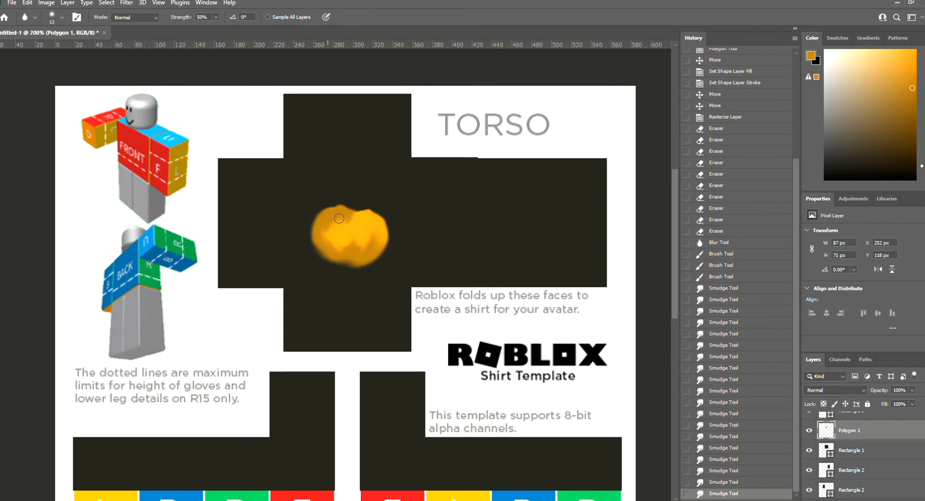
pyautogui.press('b')
pyautogui.moveTo(383, 219)
pyautogui.mouseDown()
pyautogui.moveTo(339, 243)
pyautogui.moveTo(324, 231)
pyautogui.moveTo(332, 265)
pyautogui.moveTo(319, 236)
pyautogui.moveTo(320, 216)
pyautogui.mouseUp()
pyautogui.keyDown('alt'); pyautogui.click(324, 224); pyautogui.keyUp('alt')
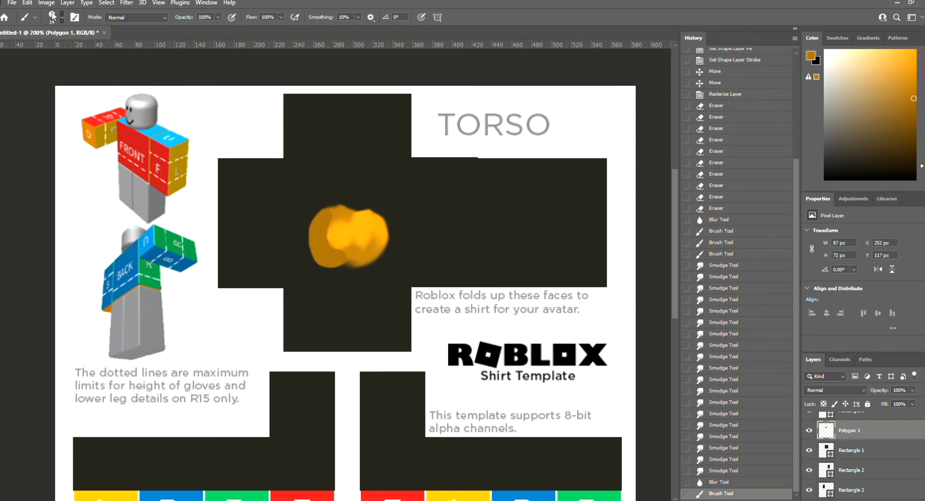
pyautogui.moveTo(370, 217); pyautogui.dragTo(364, 254)
pyautogui.moveTo(352, 217); pyautogui.dragTo(347, 244)
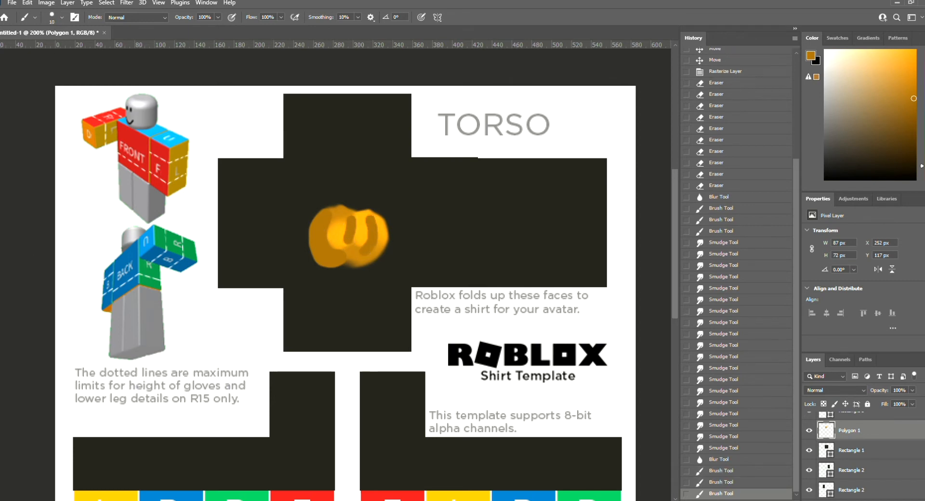
# Smudge the left-side shading and the central ribs together to blend the pumpkin's segments
pyautogui.press('r')
pyautogui.moveTo(334, 266); pyautogui.dragTo(310, 245)
pyautogui.moveTo(322, 219)
pyautogui.mouseDown()
pyautogui.moveTo(323, 257)
pyautogui.moveTo(312, 246)
pyautogui.moveTo(335, 261)
pyautogui.moveTo(310, 248)
pyautogui.mouseUp()
pyautogui.moveTo(310, 236)
pyautogui.mouseDown()
pyautogui.moveTo(330, 266)
pyautogui.moveTo(308, 245)
pyautogui.moveTo(333, 264)
pyautogui.moveTo(321, 249)
pyautogui.mouseUp()
pyautogui.moveTo(323, 248); pyautogui.dragTo(347, 221)
pyautogui.moveTo(343, 245)
pyautogui.mouseDown()
pyautogui.moveTo(347, 212)
pyautogui.moveTo(386, 238)
pyautogui.moveTo(388, 226)
pyautogui.moveTo(341, 224)
pyautogui.moveTo(369, 213)
pyautogui.moveTo(349, 224)
pyautogui.mouseUp()
pyautogui.moveTo(341, 262); pyautogui.dragTo(340, 234)
pyautogui.moveTo(343, 231)
pyautogui.mouseDown()
pyautogui.moveTo(368, 224)
pyautogui.moveTo(352, 265)
pyautogui.mouseUp()
pyautogui.moveTo(378, 227)
pyautogui.mouseDown()
pyautogui.moveTo(369, 267)
pyautogui.moveTo(339, 274)
pyautogui.moveTo(316, 240)
pyautogui.moveTo(330, 264)
pyautogui.mouseUp()
pyautogui.moveTo(330, 269)
pyautogui.mouseDown()
pyautogui.moveTo(311, 233)
pyautogui.moveTo(327, 212)
pyautogui.mouseUp()
pyautogui.moveTo(329, 212)
pyautogui.mouseDown()
pyautogui.moveTo(315, 245)
pyautogui.moveTo(328, 211)
pyautogui.mouseUp()
pyautogui.moveTo(314, 239)
pyautogui.mouseDown()
pyautogui.moveTo(331, 211)
pyautogui.moveTo(308, 225)
pyautogui.moveTo(316, 245)
pyautogui.moveTo(350, 217)
pyautogui.moveTo(360, 271)
pyautogui.moveTo(342, 221)
pyautogui.moveTo(316, 230)
pyautogui.moveTo(335, 225)
pyautogui.moveTo(316, 250)
pyautogui.moveTo(319, 208)
pyautogui.moveTo(340, 223)
pyautogui.moveTo(316, 217)
pyautogui.moveTo(314, 231)
pyautogui.moveTo(355, 233)
pyautogui.moveTo(361, 209)
pyautogui.mouseUp()
pyautogui.moveTo(316, 215)
pyautogui.mouseDown()
pyautogui.moveTo(349, 201)
pyautogui.moveTo(356, 208)
pyautogui.moveTo(357, 261)
pyautogui.moveTo(337, 268)
pyautogui.mouseUp()
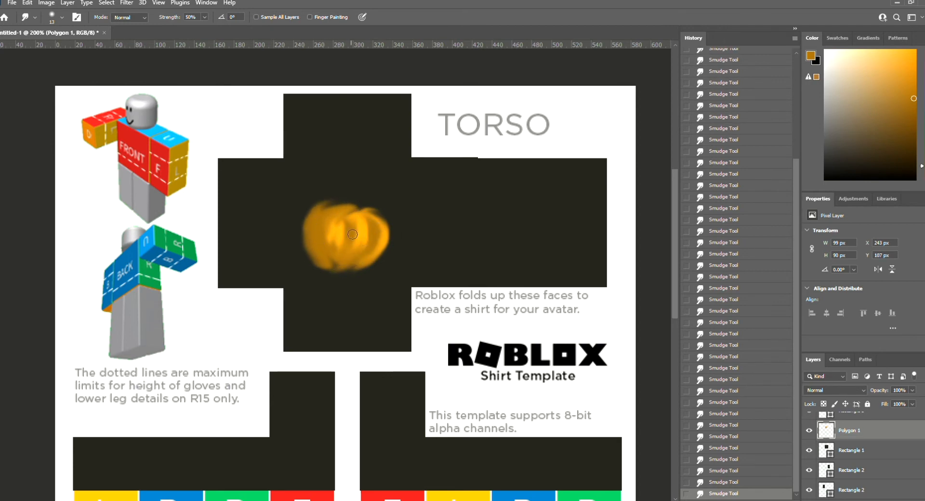
pyautogui.moveTo(340, 227)
pyautogui.mouseDown()
pyautogui.moveTo(315, 263)
pyautogui.moveTo(308, 237)
pyautogui.mouseUp()
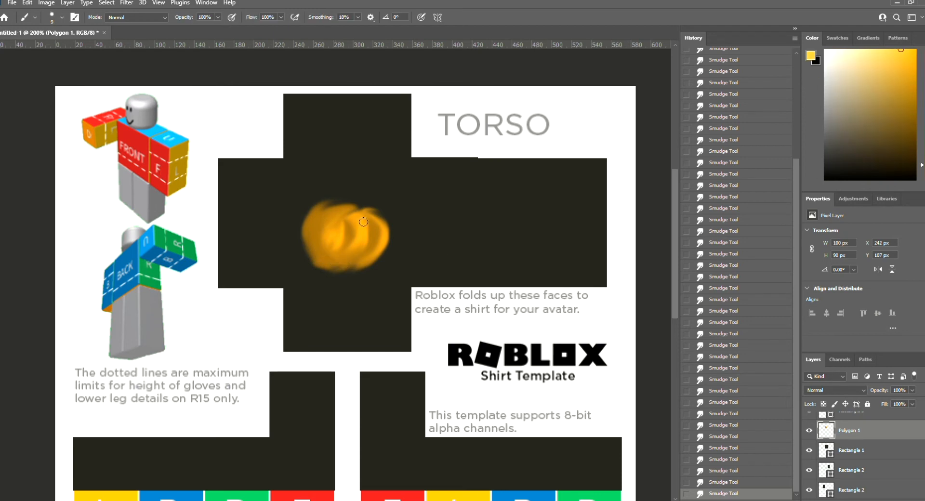
# Paint light yellow highlights on the pumpkin, undo the last stroke, and smudge the highlights through its ribs, sides and bottom edge
pyautogui.moveTo(362, 220)
pyautogui.mouseDown()
pyautogui.moveTo(365, 241)
pyautogui.moveTo(324, 251)
pyautogui.mouseUp()
pyautogui.hotkey('ctrl', 'z')
pyautogui.moveTo(332, 213)
pyautogui.mouseDown()
pyautogui.moveTo(312, 238)
pyautogui.moveTo(376, 256)
pyautogui.moveTo(360, 265)
pyautogui.moveTo(388, 237)
pyautogui.moveTo(355, 264)
pyautogui.mouseUp()
pyautogui.press('r')
pyautogui.moveTo(365, 262)
pyautogui.mouseDown()
pyautogui.moveTo(389, 248)
pyautogui.moveTo(359, 265)
pyautogui.moveTo(378, 266)
pyautogui.mouseUp()
pyautogui.moveTo(357, 265)
pyautogui.mouseDown()
pyautogui.moveTo(397, 250)
pyautogui.moveTo(357, 267)
pyautogui.moveTo(396, 259)
pyautogui.moveTo(366, 226)
pyautogui.moveTo(354, 259)
pyautogui.mouseUp()
pyautogui.moveTo(365, 226)
pyautogui.mouseDown()
pyautogui.moveTo(353, 213)
pyautogui.moveTo(375, 245)
pyautogui.mouseUp()
pyautogui.moveTo(367, 263); pyautogui.dragTo(344, 263)
pyautogui.moveTo(332, 214); pyautogui.dragTo(353, 208)
pyautogui.moveTo(313, 237); pyautogui.dragTo(315, 254)
pyautogui.moveTo(316, 216); pyautogui.dragTo(332, 266)
pyautogui.moveTo(311, 231)
pyautogui.mouseDown()
pyautogui.moveTo(327, 269)
pyautogui.moveTo(318, 262)
pyautogui.mouseUp()
pyautogui.moveTo(308, 238)
pyautogui.mouseDown()
pyautogui.moveTo(313, 258)
pyautogui.moveTo(329, 267)
pyautogui.mouseUp()
pyautogui.moveTo(312, 234)
pyautogui.mouseDown()
pyautogui.moveTo(345, 267)
pyautogui.moveTo(324, 210)
pyautogui.mouseUp()
pyautogui.moveTo(315, 216)
pyautogui.mouseDown()
pyautogui.moveTo(353, 219)
pyautogui.moveTo(325, 209)
pyautogui.mouseUp()
pyautogui.moveTo(313, 218); pyautogui.dragTo(349, 208)
pyautogui.moveTo(318, 212); pyautogui.dragTo(348, 215)
pyautogui.moveTo(311, 241); pyautogui.dragTo(324, 264)
pyautogui.moveTo(329, 219)
pyautogui.mouseDown()
pyautogui.moveTo(318, 237)
pyautogui.moveTo(329, 252)
pyautogui.moveTo(324, 267)
pyautogui.moveTo(335, 271)
pyautogui.mouseUp()
pyautogui.moveTo(316, 268); pyautogui.dragTo(356, 272)
pyautogui.moveTo(319, 269); pyautogui.dragTo(360, 271)
pyautogui.moveTo(341, 270); pyautogui.dragTo(369, 267)
pyautogui.moveTo(346, 267)
pyautogui.mouseDown()
pyautogui.moveTo(363, 268)
pyautogui.moveTo(344, 263)
pyautogui.mouseUp()
pyautogui.moveTo(321, 255); pyautogui.dragTo(365, 259)
# Paint dark brown shading around the pumpkin's rim and smudge it into the outline, reshaping the top dip and lower edge
pyautogui.press('b')
pyautogui.keyDown('alt'); pyautogui.click(302, 220); pyautogui.keyUp('alt')
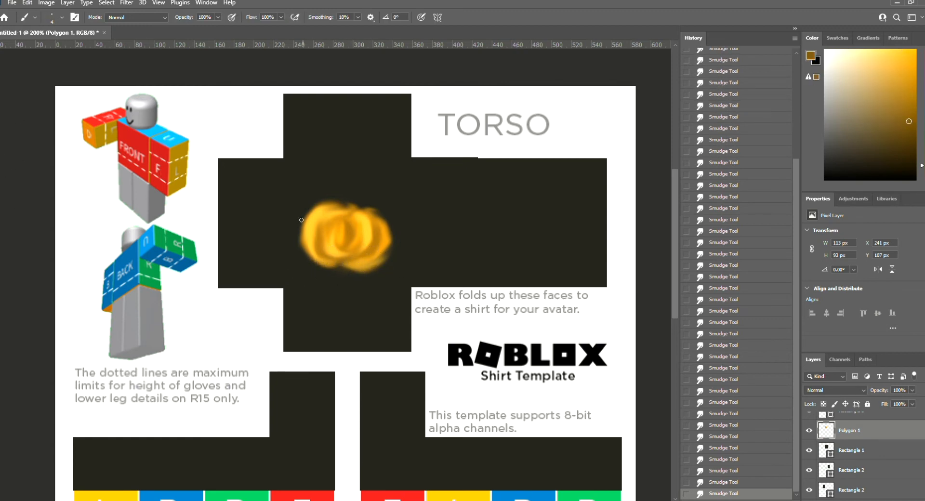
pyautogui.press('r')
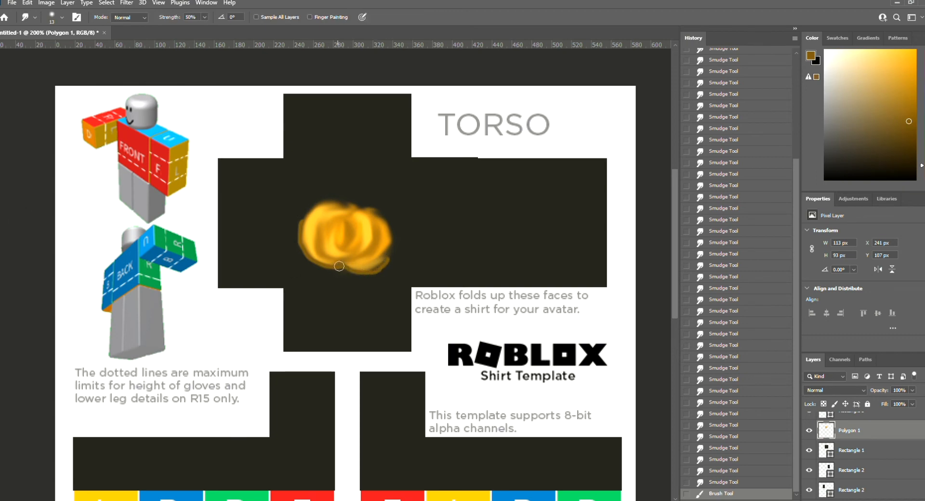
pyautogui.moveTo(303, 227)
pyautogui.mouseDown()
pyautogui.moveTo(322, 205)
pyautogui.moveTo(343, 264)
pyautogui.moveTo(381, 271)
pyautogui.moveTo(388, 237)
pyautogui.moveTo(390, 254)
pyautogui.mouseUp()
pyautogui.moveTo(390, 239); pyautogui.dragTo(396, 261)
pyautogui.moveTo(364, 215); pyautogui.dragTo(350, 216)
pyautogui.moveTo(354, 211)
pyautogui.mouseDown()
pyautogui.moveTo(379, 213)
pyautogui.moveTo(350, 217)
pyautogui.moveTo(341, 207)
pyautogui.moveTo(349, 215)
pyautogui.mouseUp()
pyautogui.moveTo(295, 209); pyautogui.dragTo(349, 216)
pyautogui.moveTo(310, 203); pyautogui.dragTo(346, 214)
pyautogui.moveTo(364, 280)
pyautogui.mouseDown()
pyautogui.moveTo(367, 268)
pyautogui.moveTo(378, 270)
pyautogui.mouseUp()
pyautogui.moveTo(361, 278)
pyautogui.mouseDown()
pyautogui.moveTo(415, 254)
pyautogui.moveTo(391, 254)
pyautogui.mouseUp()
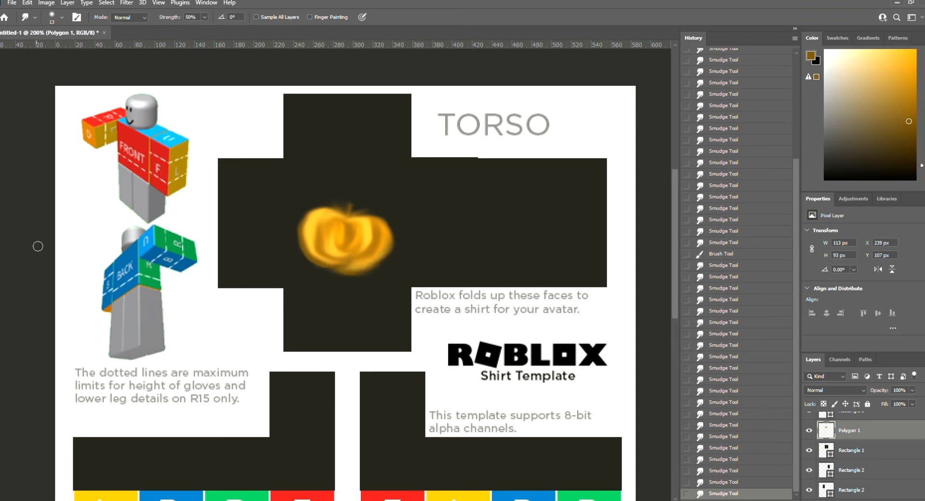
# Paint a thin curved stem rising from the dip at the top of the pumpkin and ready the Smudge tool for blending
pyautogui.click(8, 332)
pyautogui.click(571, 119)
pyautogui.press('b')
pyautogui.moveTo(351, 204)
pyautogui.mouseDown()
pyautogui.moveTo(349, 217)
pyautogui.moveTo(344, 187)
pyautogui.mouseUp()
pyautogui.press('r')
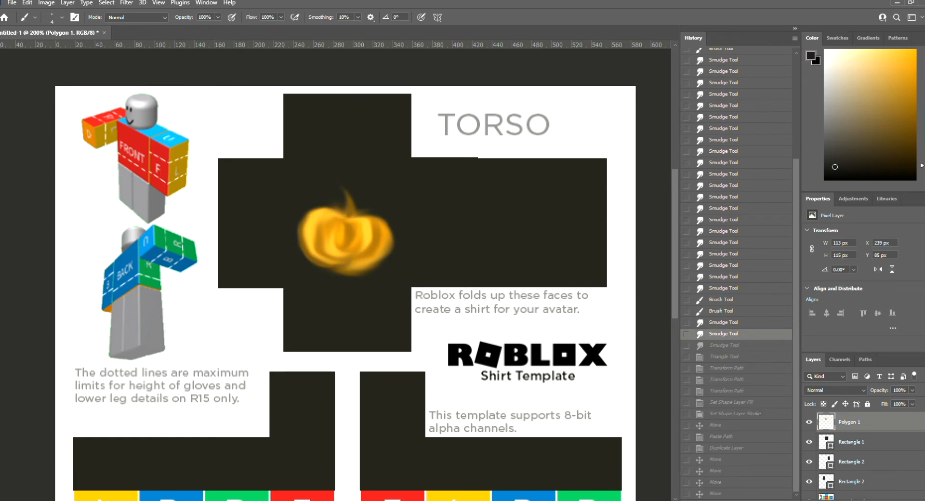
# Paint overlapping strokes of dark, medium and bright green as grass along the base of the pumpkin
pyautogui.click(922, 146)
pyautogui.click(907, 145)
pyautogui.moveTo(330, 277)
pyautogui.mouseDown()
pyautogui.moveTo(278, 264)
pyautogui.moveTo(299, 253)
pyautogui.moveTo(414, 274)
pyautogui.moveTo(375, 285)
pyautogui.mouseUp()
pyautogui.moveTo(337, 277)
pyautogui.mouseDown()
pyautogui.moveTo(358, 274)
pyautogui.moveTo(325, 260)
pyautogui.moveTo(285, 275)
pyautogui.moveTo(361, 269)
pyautogui.mouseUp()
pyautogui.click(902, 90)
pyautogui.moveTo(336, 278)
pyautogui.mouseDown()
pyautogui.moveTo(400, 279)
pyautogui.moveTo(312, 283)
pyautogui.mouseUp()
pyautogui.click(911, 135)
pyautogui.moveTo(337, 284)
pyautogui.mouseDown()
pyautogui.moveTo(372, 276)
pyautogui.moveTo(285, 277)
pyautogui.moveTo(384, 276)
pyautogui.moveTo(287, 277)
pyautogui.moveTo(306, 268)
pyautogui.mouseUp()
pyautogui.click(902, 150)
# Smudge the green strokes outward and upward into pointed grass blades spreading around the pumpkin's base
pyautogui.press('r')
pyautogui.moveTo(333, 281); pyautogui.dragTo(294, 251)
pyautogui.moveTo(338, 284)
pyautogui.mouseDown()
pyautogui.moveTo(323, 254)
pyautogui.moveTo(361, 251)
pyautogui.mouseUp()
pyautogui.moveTo(350, 280)
pyautogui.mouseDown()
pyautogui.moveTo(384, 246)
pyautogui.moveTo(385, 266)
pyautogui.mouseUp()
pyautogui.moveTo(359, 278); pyautogui.dragTo(427, 274)
pyautogui.moveTo(308, 268); pyautogui.dragTo(254, 264)
pyautogui.moveTo(318, 277)
pyautogui.mouseDown()
pyautogui.moveTo(284, 275)
pyautogui.moveTo(295, 258)
pyautogui.mouseUp()
pyautogui.moveTo(336, 283)
pyautogui.mouseDown()
pyautogui.moveTo(302, 285)
pyautogui.moveTo(308, 270)
pyautogui.mouseUp()
# Sharpen the pumpkin and the grass with the Sharpen tool at 50% strength
pyautogui.hotkey('shift', 'r')
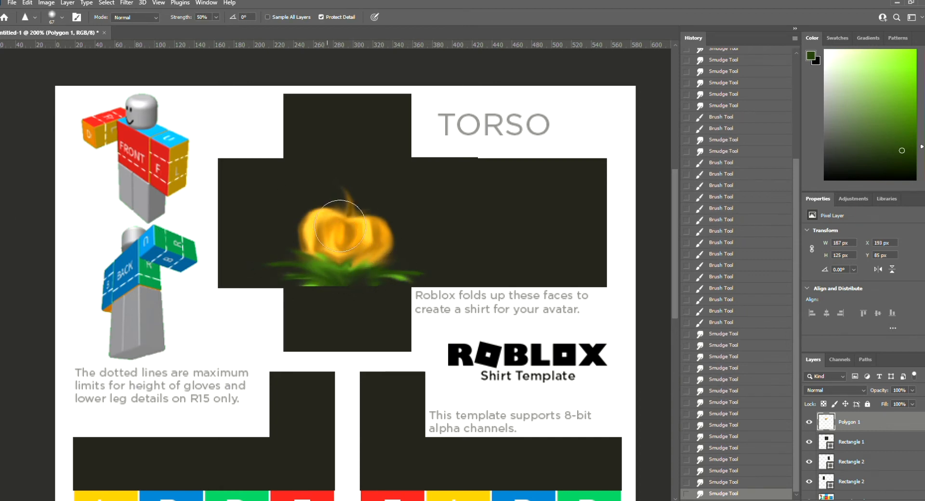
pyautogui.moveTo(312, 274); pyautogui.dragTo(393, 273)
pyautogui.moveTo(345, 288); pyautogui.dragTo(433, 295)
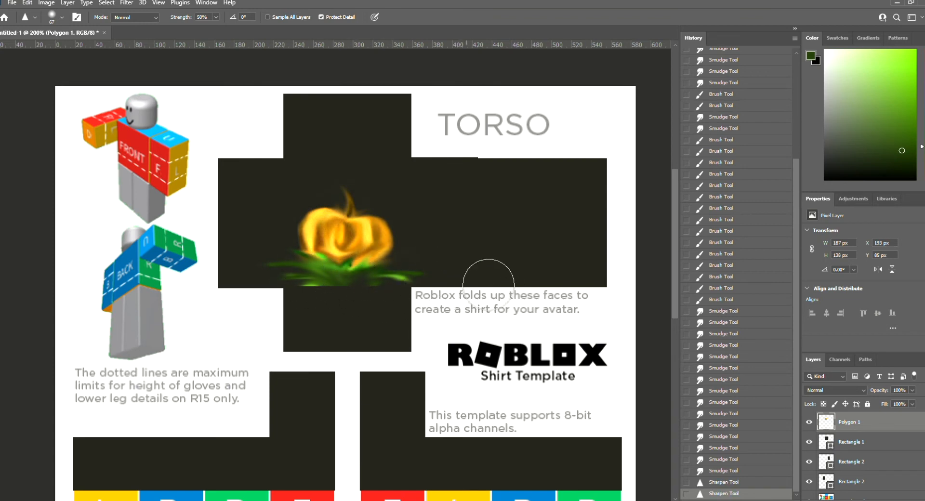
# Paint a black jack-o'-lantern face with triangular eyes, slanted eyebrows and a zigzag mouth, and undo the last stroke
pyautogui.press('b')
pyautogui.moveTo(324, 234); pyautogui.dragTo(325, 236)
pyautogui.moveTo(329, 227); pyautogui.dragTo(333, 240)
pyautogui.moveTo(329, 228); pyautogui.dragTo(331, 237)
pyautogui.moveTo(359, 229); pyautogui.dragTo(333, 240)
pyautogui.moveTo(326, 229)
pyautogui.mouseDown()
pyautogui.moveTo(320, 238)
pyautogui.moveTo(364, 238)
pyautogui.mouseUp()
pyautogui.moveTo(361, 233)
pyautogui.mouseDown()
pyautogui.moveTo(377, 241)
pyautogui.moveTo(313, 246)
pyautogui.moveTo(375, 230)
pyautogui.mouseUp()
pyautogui.moveTo(314, 246)
pyautogui.mouseDown()
pyautogui.moveTo(312, 235)
pyautogui.moveTo(340, 227)
pyautogui.mouseUp()
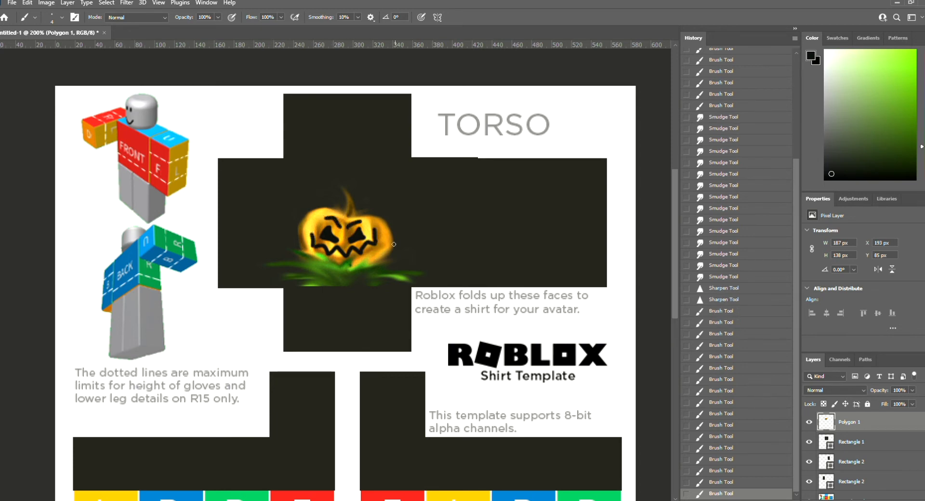
pyautogui.click(347, 209)
pyautogui.hotkey('ctrl', 'z')
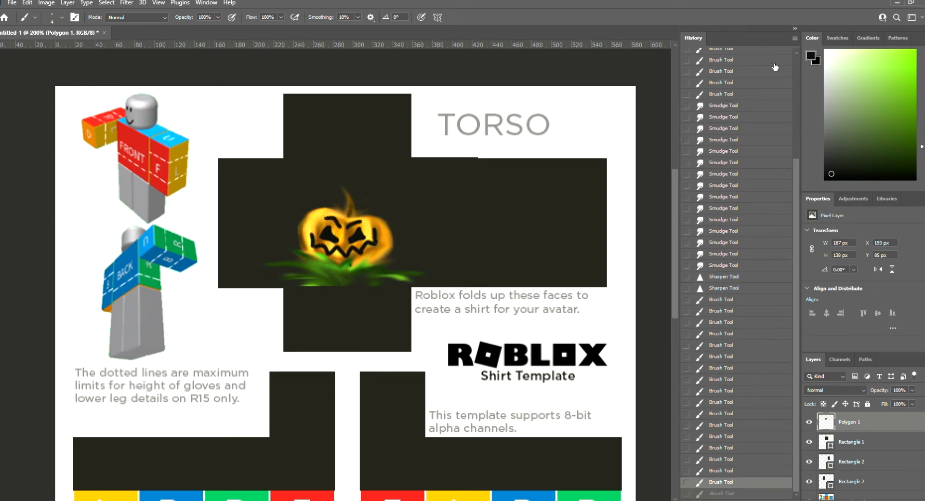
# Dab white highlights into both of the pumpkin's black eyes
pyautogui.click(829, 76)
pyautogui.click(357, 229)
pyautogui.click(327, 230)
pyautogui.click(361, 235)
pyautogui.click(330, 236)
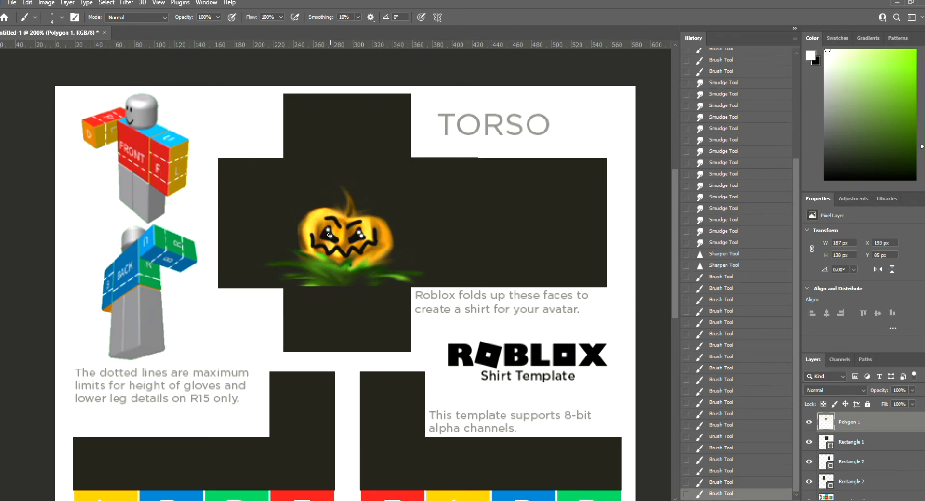
# Blur and smudge the white eye highlights into soft grey shading
pyautogui.click(2, 219)
pyautogui.click(15, 220)
pyautogui.moveTo(328, 232); pyautogui.dragTo(358, 242)
pyautogui.click(360, 237)
pyautogui.click(25, 228)
pyautogui.moveTo(360, 234)
pyautogui.mouseDown()
pyautogui.moveTo(354, 244)
pyautogui.moveTo(328, 241)
pyautogui.mouseUp()
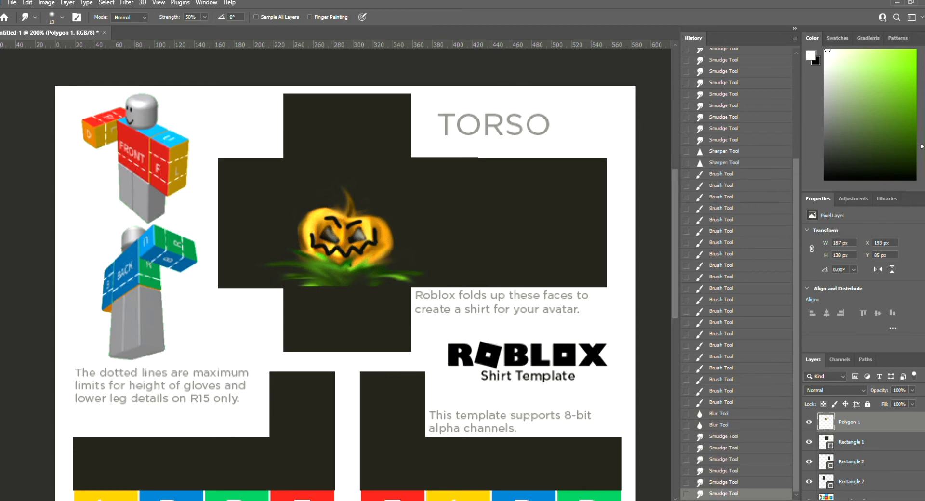
# Paint white glints in the eyes, white teeth in the mouth and white streaks across the grass
pyautogui.press('b')
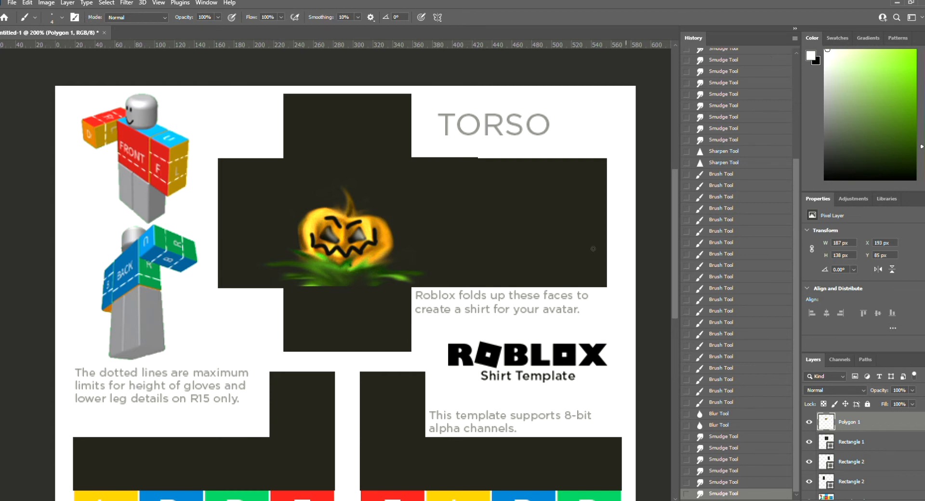
pyautogui.click(358, 231)
pyautogui.click(328, 231)
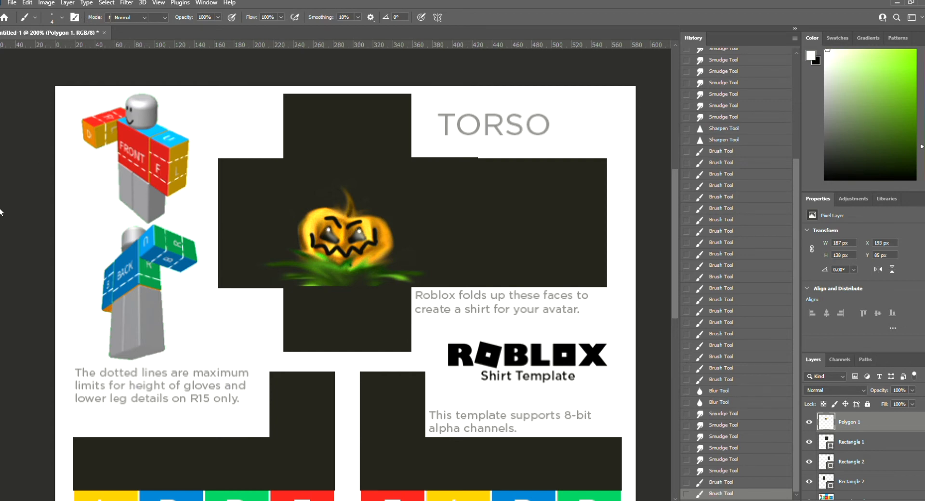
pyautogui.click(316, 240)
pyautogui.click(370, 244)
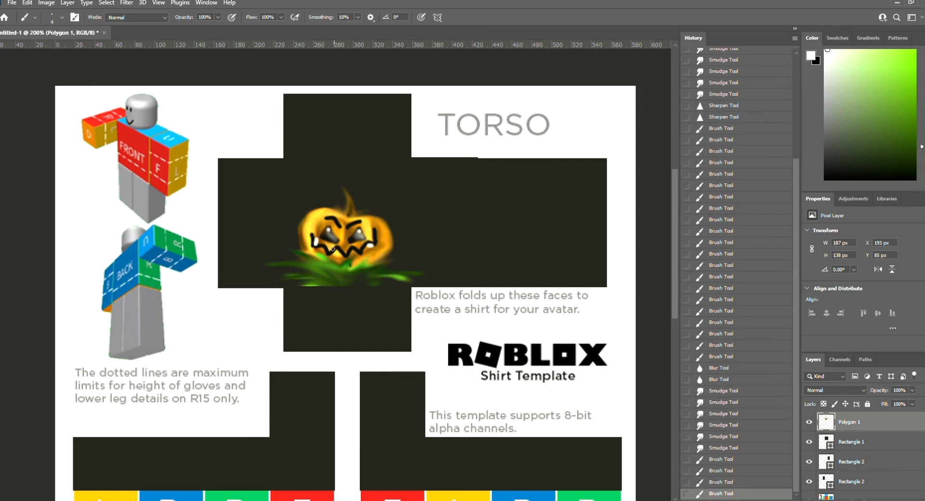
pyautogui.moveTo(350, 271); pyautogui.dragTo(397, 271)
pyautogui.moveTo(272, 262)
pyautogui.mouseDown()
pyautogui.moveTo(302, 263)
pyautogui.moveTo(324, 277)
pyautogui.mouseUp()
# Smudge the white teeth and grass streaks into their surroundings, and undo the last two strokes
pyautogui.click(1, 202)
pyautogui.click(13, 219)
pyautogui.moveTo(313, 237); pyautogui.dragTo(314, 247)
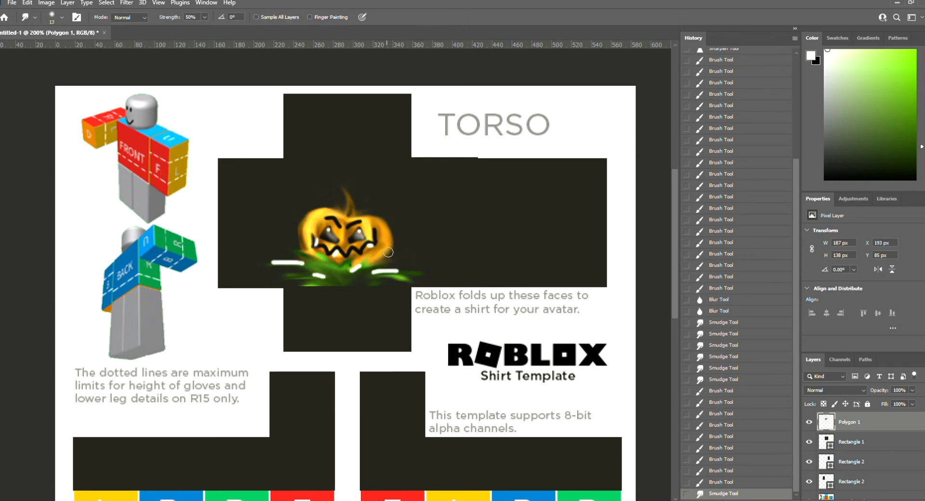
pyautogui.moveTo(377, 240)
pyautogui.mouseDown()
pyautogui.moveTo(406, 258)
pyautogui.moveTo(354, 266)
pyautogui.moveTo(410, 278)
pyautogui.mouseUp()
pyautogui.moveTo(353, 270)
pyautogui.mouseDown()
pyautogui.moveTo(367, 262)
pyautogui.moveTo(306, 274)
pyautogui.mouseUp()
pyautogui.moveTo(305, 263)
pyautogui.mouseDown()
pyautogui.moveTo(285, 263)
pyautogui.moveTo(313, 266)
pyautogui.moveTo(263, 265)
pyautogui.mouseUp()
pyautogui.moveTo(275, 263)
pyautogui.mouseDown()
pyautogui.moveTo(313, 266)
pyautogui.moveTo(258, 279)
pyautogui.moveTo(329, 263)
pyautogui.moveTo(271, 262)
pyautogui.moveTo(342, 273)
pyautogui.moveTo(312, 261)
pyautogui.moveTo(303, 266)
pyautogui.moveTo(335, 273)
pyautogui.mouseUp()
pyautogui.hotkey('ctrl', 'z')
pyautogui.hotkey('ctrl', 'z')
pyautogui.moveTo(304, 276)
pyautogui.mouseDown()
pyautogui.moveTo(334, 275)
pyautogui.moveTo(297, 258)
pyautogui.moveTo(339, 253)
pyautogui.moveTo(321, 246)
pyautogui.mouseUp()
pyautogui.moveTo(369, 245); pyautogui.dragTo(375, 250)
pyautogui.hotkey('ctrl', 'z')
pyautogui.hotkey('ctrl', 'z')
pyautogui.hotkey('ctrl', 'z')
pyautogui.hotkey('ctrl', 'z')
pyautogui.hotkey('ctrl', 'z')
pyautogui.hotkey('ctrl', 'z')
# Smudge the pumpkin's eyes, mouth corners and outer sides to blend the face into the skin
pyautogui.moveTo(341, 226)
pyautogui.mouseDown()
pyautogui.moveTo(330, 219)
pyautogui.moveTo(349, 229)
pyautogui.moveTo(346, 253)
pyautogui.moveTo(328, 253)
pyautogui.moveTo(361, 254)
pyautogui.moveTo(322, 247)
pyautogui.mouseUp()
pyautogui.moveTo(381, 244); pyautogui.dragTo(369, 239)
pyautogui.moveTo(310, 230)
pyautogui.mouseDown()
pyautogui.moveTo(308, 216)
pyautogui.moveTo(305, 247)
pyautogui.mouseUp()
pyautogui.moveTo(303, 245); pyautogui.dragTo(305, 248)
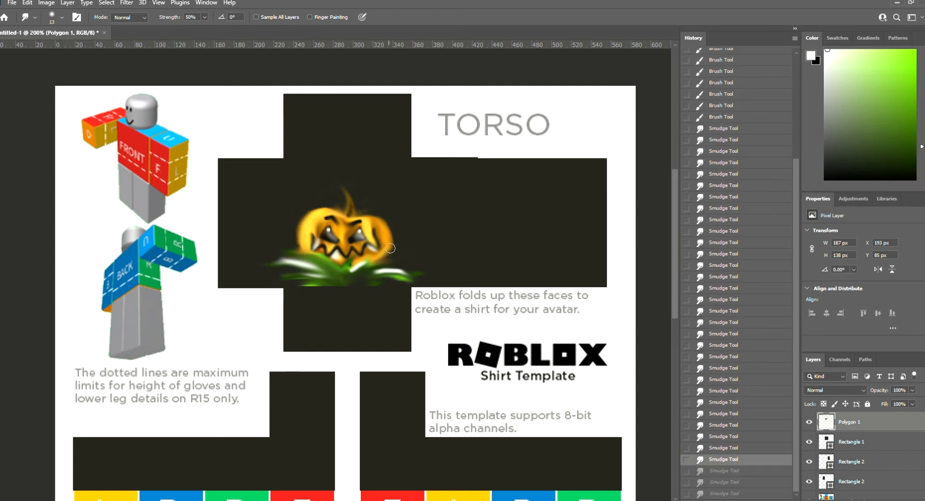
pyautogui.moveTo(391, 249)
pyautogui.mouseDown()
pyautogui.moveTo(377, 269)
pyautogui.moveTo(395, 263)
pyautogui.moveTo(366, 290)
pyautogui.moveTo(322, 279)
pyautogui.moveTo(407, 275)
pyautogui.moveTo(377, 237)
pyautogui.moveTo(357, 288)
pyautogui.moveTo(322, 270)
pyautogui.moveTo(413, 233)
pyautogui.moveTo(421, 272)
pyautogui.moveTo(313, 236)
pyautogui.moveTo(322, 238)
pyautogui.moveTo(319, 362)
pyautogui.moveTo(361, 278)
pyautogui.moveTo(573, 356)
pyautogui.moveTo(434, 225)
pyautogui.mouseUp()
# Sharpen the whole pumpkin, its face and the grass with the Sharpen tool
pyautogui.click(13, 214)
pyautogui.click(321, 246)
pyautogui.scroll(3, 670, 218)
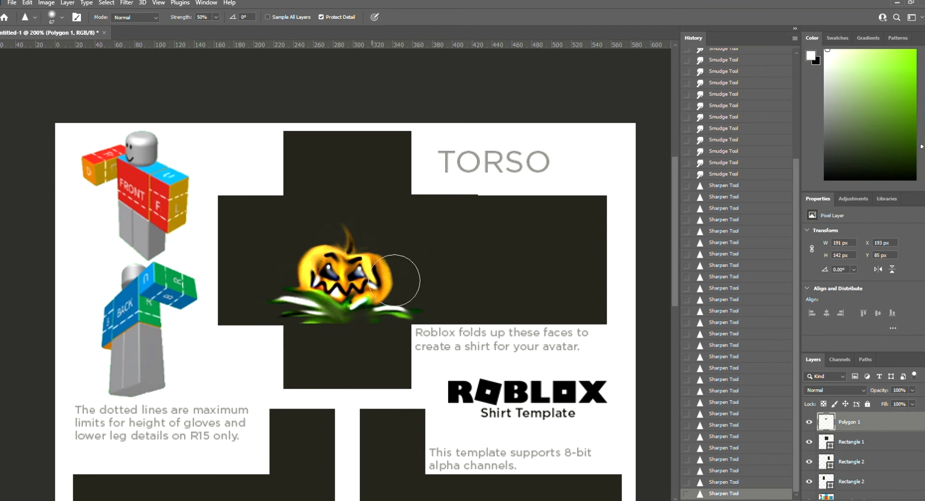
pyautogui.press('b')
pyautogui.click(825, 179)
pyautogui.moveTo(412, 213); pyautogui.dragTo(413, 299)
pyautogui.hotkey('ctrl', 'z')
# Flatten the image into a single background layer, and undo a black test stroke along the torso front's edge
pyautogui.scroll(-3, 656, 244)
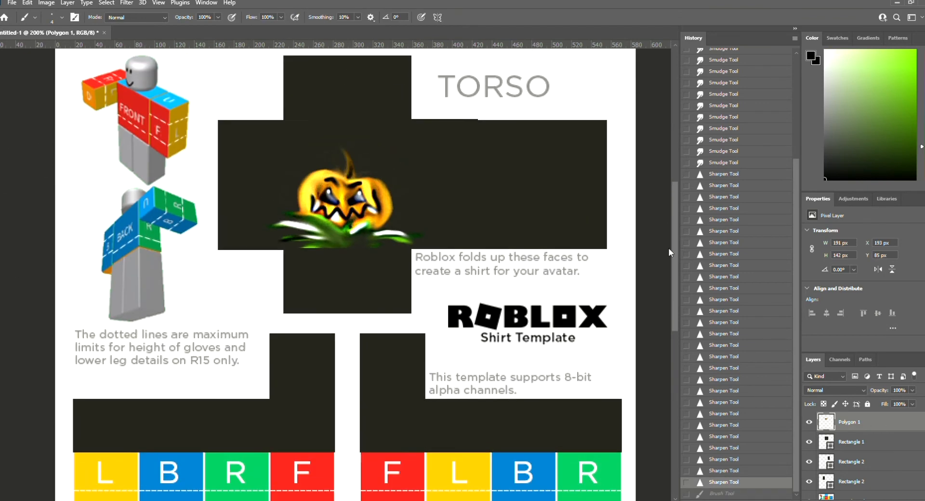
pyautogui.click(73, 375)
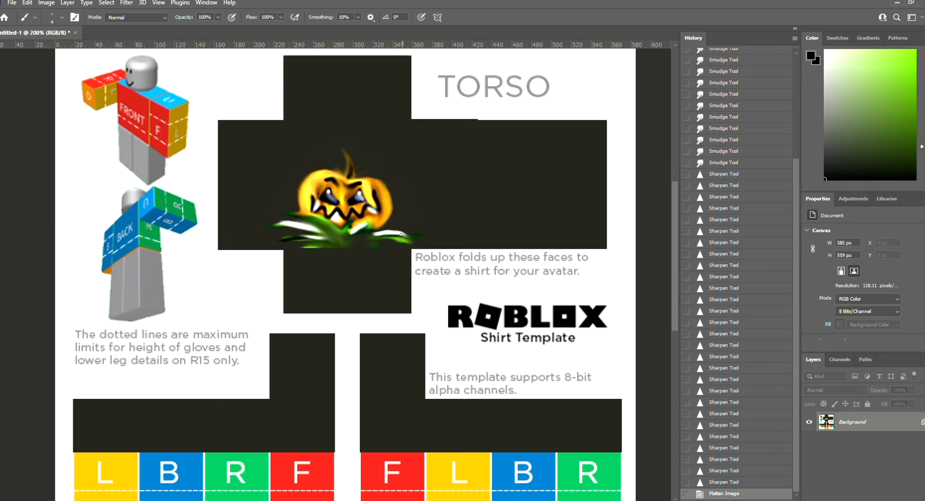
pyautogui.moveTo(410, 151); pyautogui.dragTo(409, 236)
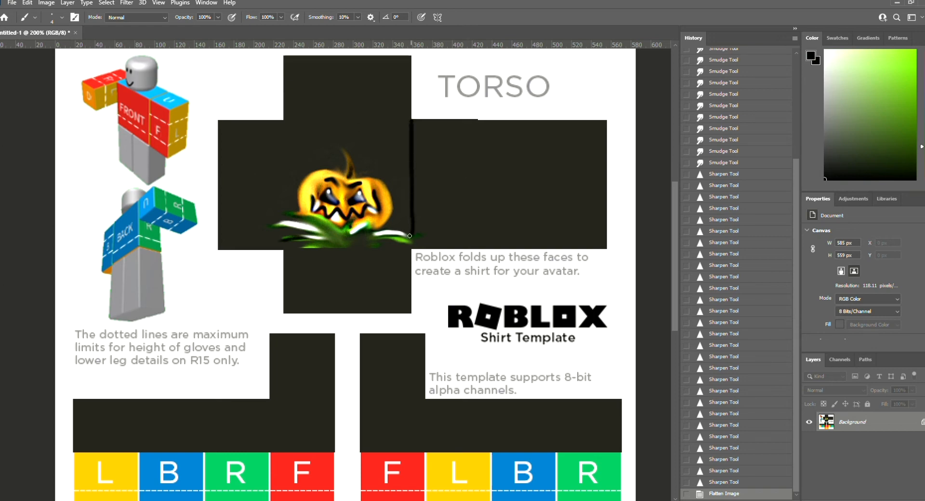
pyautogui.hotkey('ctrl', 'z')
# Paint thin black lines along the torso front's sides and top edge and down the boundary between the adjacent panels
pyautogui.moveTo(412, 119); pyautogui.dragTo(407, 217)
pyautogui.moveTo(286, 121); pyautogui.dragTo(282, 210)
pyautogui.moveTo(309, 119); pyautogui.dragTo(410, 117)
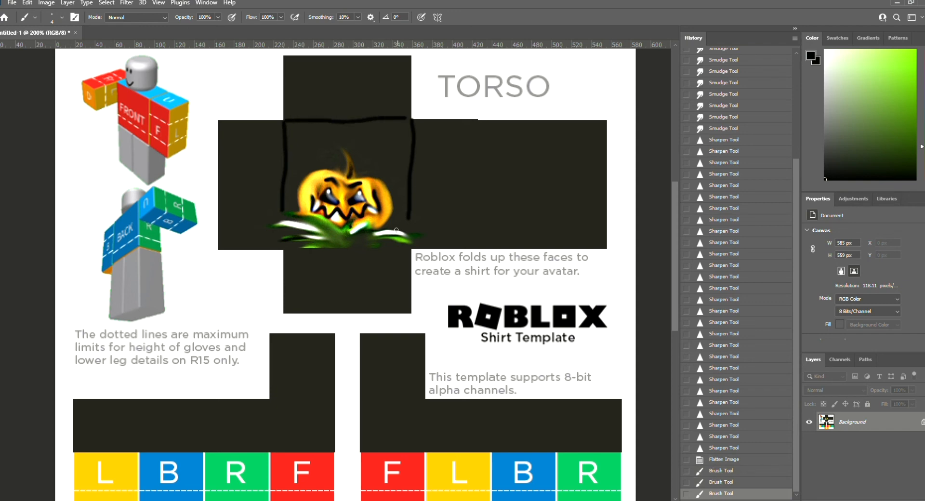
pyautogui.moveTo(477, 122); pyautogui.dragTo(477, 237)
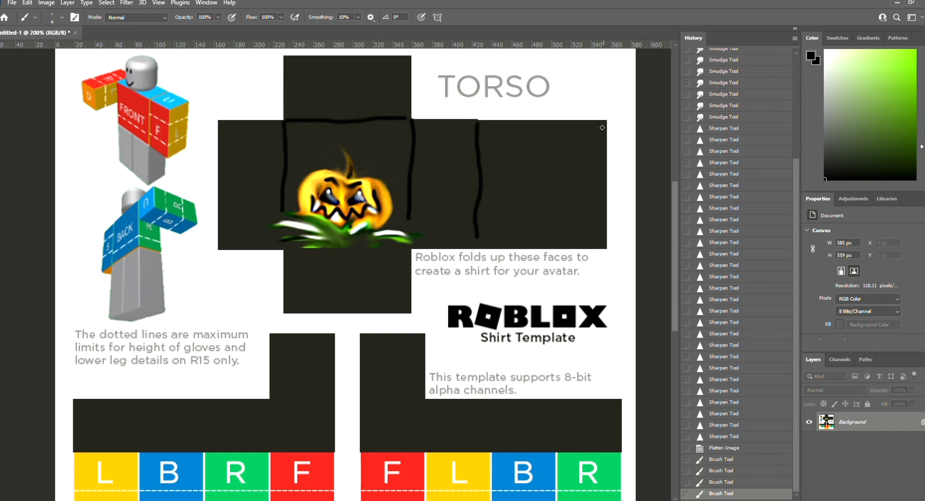
# Enlarge the brush and thicken the three vertical black lines on the torso panels into trunks
pyautogui.moveTo(44, 47); pyautogui.dragTo(47, 48)
pyautogui.moveTo(477, 145); pyautogui.dragTo(476, 207)
pyautogui.moveTo(413, 153); pyautogui.dragTo(412, 202)
pyautogui.moveTo(285, 152); pyautogui.dragTo(286, 193)
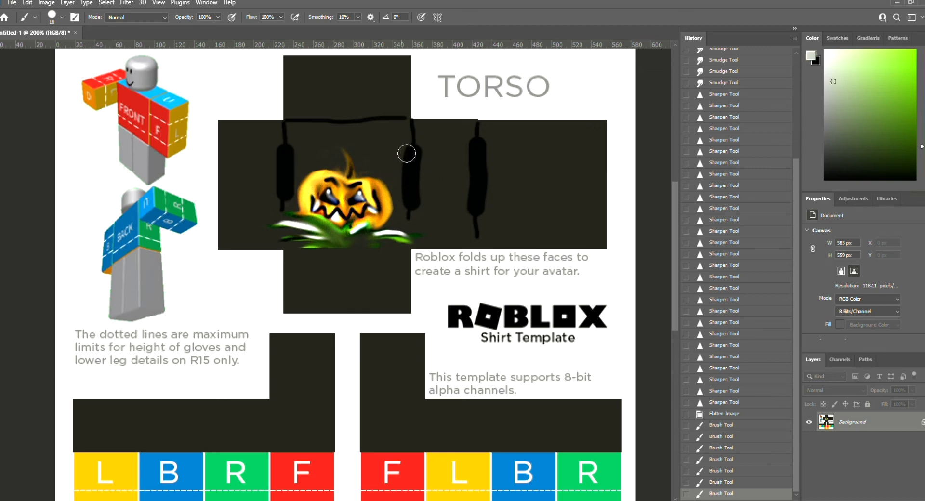
pyautogui.moveTo(403, 149); pyautogui.dragTo(387, 145)
pyautogui.moveTo(309, 146); pyautogui.dragTo(297, 147)
pyautogui.hotkey('ctrl', 'z')
pyautogui.hotkey('ctrl', 'z')
# Paint short dark grey branch strokes around the three black trunks beside the pumpkin and on the side panel
pyautogui.click(833, 161)
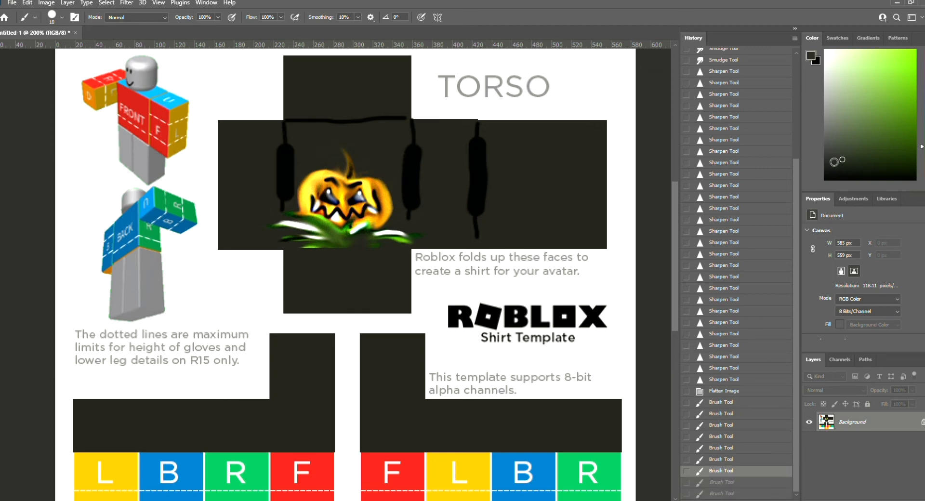
pyautogui.moveTo(406, 149); pyautogui.dragTo(388, 152)
pyautogui.moveTo(315, 138); pyautogui.dragTo(299, 138)
pyautogui.moveTo(467, 148); pyautogui.dragTo(459, 161)
pyautogui.moveTo(499, 172); pyautogui.dragTo(492, 155)
pyautogui.moveTo(470, 192); pyautogui.dragTo(457, 206)
pyautogui.moveTo(484, 211); pyautogui.dragTo(506, 223)
pyautogui.moveTo(419, 210); pyautogui.dragTo(423, 218)
pyautogui.moveTo(423, 165); pyautogui.dragTo(431, 174)
pyautogui.moveTo(274, 163); pyautogui.dragTo(267, 174)
pyautogui.moveTo(276, 208); pyautogui.dragTo(265, 213)
pyautogui.moveTo(296, 168); pyautogui.dragTo(299, 168)
# Paint thick black strokes along the torso front's top edge and just below the grass
pyautogui.click(825, 176)
pyautogui.moveTo(309, 117); pyautogui.dragTo(384, 118)
pyautogui.moveTo(309, 259); pyautogui.dragTo(390, 262)
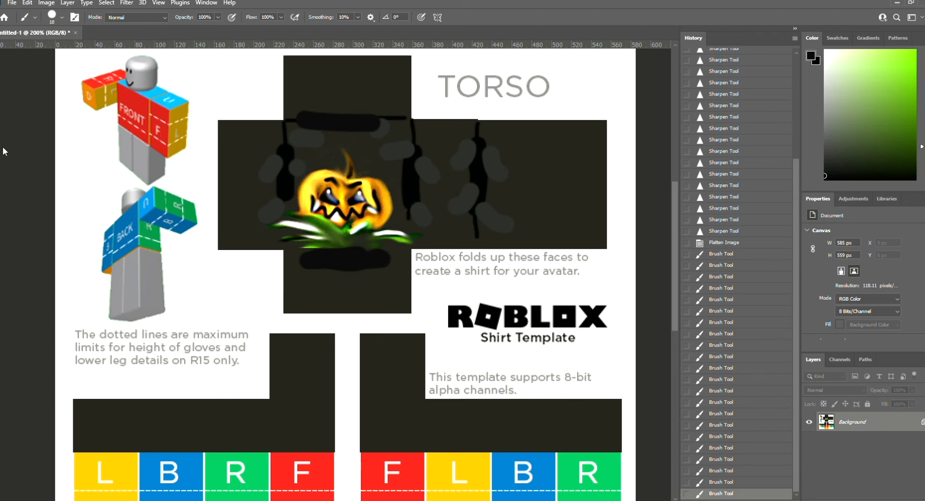
# Smudge the black trunk between the pumpkin and the side panel outward into the adjacent panel as branches
pyautogui.click(1, 220)
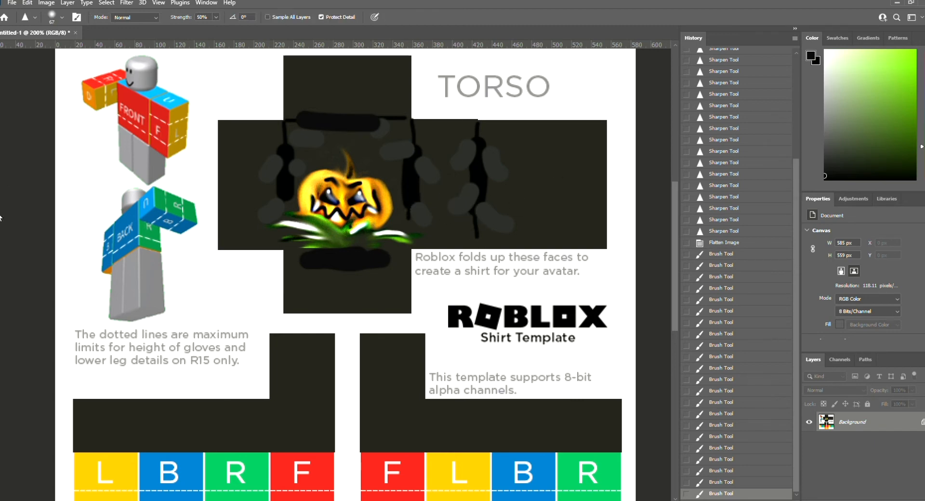
pyautogui.click(36, 232)
pyautogui.moveTo(427, 168); pyautogui.dragTo(428, 154)
pyautogui.moveTo(449, 182)
pyautogui.mouseDown()
pyautogui.moveTo(420, 163)
pyautogui.moveTo(431, 193)
pyautogui.moveTo(424, 170)
pyautogui.mouseUp()
pyautogui.moveTo(445, 200); pyautogui.dragTo(423, 165)
pyautogui.moveTo(457, 195)
pyautogui.mouseDown()
pyautogui.moveTo(444, 223)
pyautogui.moveTo(423, 209)
pyautogui.moveTo(417, 217)
pyautogui.moveTo(442, 223)
pyautogui.mouseUp()
pyautogui.moveTo(419, 210)
pyautogui.mouseDown()
pyautogui.moveTo(433, 236)
pyautogui.moveTo(451, 233)
pyautogui.mouseUp()
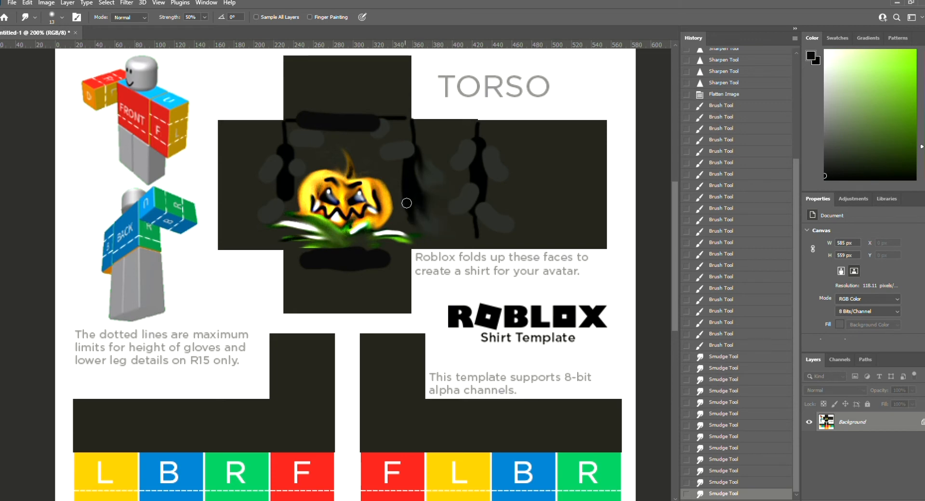
# Smudge the same trunk's inner side toward the pumpkin and down past the grass, and undo the last two smudges
pyautogui.moveTo(398, 224); pyautogui.dragTo(397, 225)
pyautogui.moveTo(414, 200)
pyautogui.mouseDown()
pyautogui.moveTo(401, 227)
pyautogui.moveTo(401, 218)
pyautogui.mouseUp()
pyautogui.moveTo(411, 186); pyautogui.dragTo(401, 206)
pyautogui.moveTo(411, 168)
pyautogui.mouseDown()
pyautogui.moveTo(398, 185)
pyautogui.moveTo(385, 176)
pyautogui.moveTo(413, 132)
pyautogui.moveTo(395, 147)
pyautogui.moveTo(376, 119)
pyautogui.moveTo(353, 109)
pyautogui.moveTo(302, 124)
pyautogui.moveTo(254, 206)
pyautogui.moveTo(254, 232)
pyautogui.moveTo(281, 151)
pyautogui.moveTo(279, 193)
pyautogui.moveTo(291, 148)
pyautogui.moveTo(302, 169)
pyautogui.moveTo(295, 187)
pyautogui.moveTo(315, 151)
pyautogui.moveTo(281, 186)
pyautogui.moveTo(283, 156)
pyautogui.moveTo(278, 210)
pyautogui.moveTo(295, 255)
pyautogui.moveTo(320, 245)
pyautogui.moveTo(306, 270)
pyautogui.moveTo(395, 264)
pyautogui.mouseUp()
pyautogui.hotkey('ctrl', 'z')
pyautogui.hotkey('ctrl', 'z')
# Smudge the remaining black and grey strokes around the pumpkin and on the side panel into feathery tree shapes
pyautogui.moveTo(395, 265)
pyautogui.mouseDown()
pyautogui.moveTo(383, 259)
pyautogui.moveTo(405, 271)
pyautogui.mouseUp()
pyautogui.moveTo(413, 152)
pyautogui.mouseDown()
pyautogui.moveTo(441, 164)
pyautogui.moveTo(413, 130)
pyautogui.mouseUp()
pyautogui.moveTo(410, 166)
pyautogui.mouseDown()
pyautogui.moveTo(400, 219)
pyautogui.moveTo(424, 175)
pyautogui.moveTo(430, 208)
pyautogui.mouseUp()
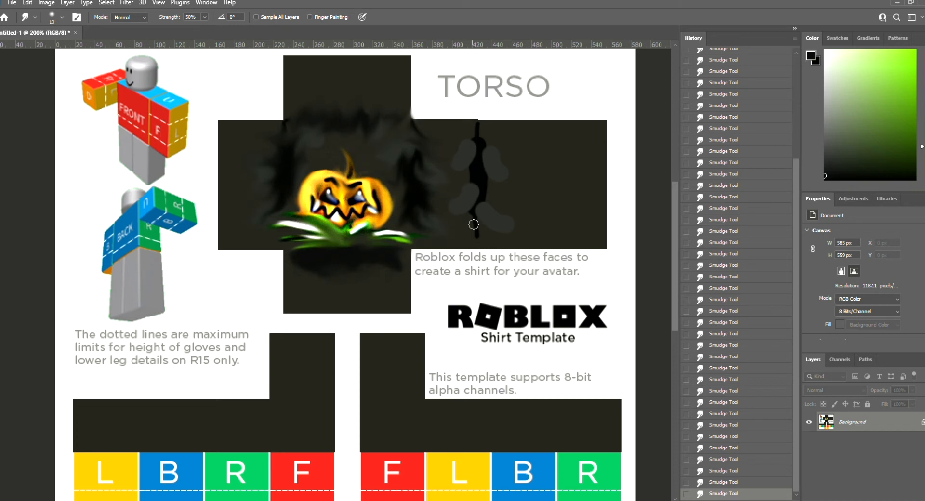
pyautogui.moveTo(472, 152)
pyautogui.mouseDown()
pyautogui.moveTo(443, 217)
pyautogui.moveTo(525, 224)
pyautogui.moveTo(508, 163)
pyautogui.moveTo(473, 130)
pyautogui.moveTo(480, 124)
pyautogui.moveTo(456, 206)
pyautogui.moveTo(482, 200)
pyautogui.moveTo(499, 233)
pyautogui.moveTo(501, 171)
pyautogui.mouseUp()
# Blur the dark tree on the pumpkin's left and the tree on the side panel
pyautogui.click(1, 212)
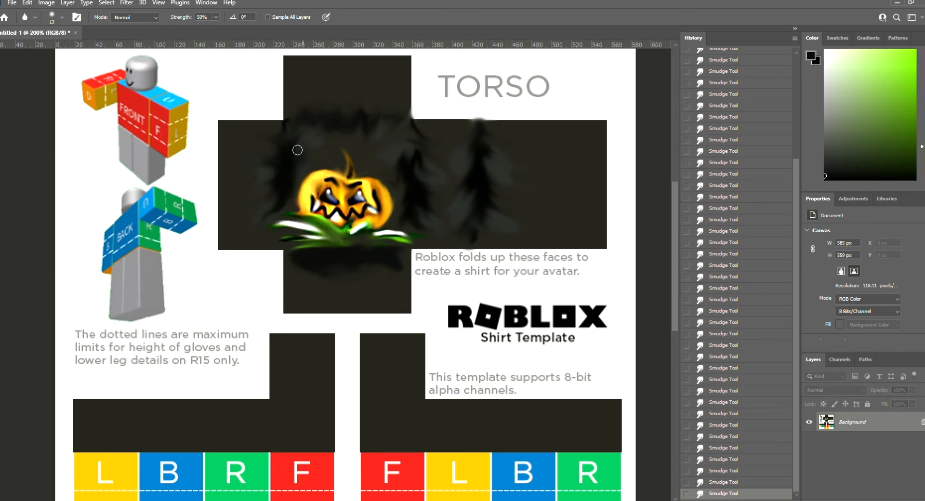
pyautogui.moveTo(293, 135); pyautogui.dragTo(286, 209)
pyautogui.click(492, 226)
# Smudge branches out of the trees on both sides of the pumpkin, undo three strokes, and smudge the grass's lower edge
pyautogui.click(29, 215)
pyautogui.moveTo(288, 179)
pyautogui.mouseDown()
pyautogui.moveTo(295, 171)
pyautogui.moveTo(308, 181)
pyautogui.mouseUp()
pyautogui.moveTo(289, 144)
pyautogui.mouseDown()
pyautogui.moveTo(297, 131)
pyautogui.moveTo(307, 138)
pyautogui.mouseUp()
pyautogui.moveTo(408, 159); pyautogui.dragTo(393, 152)
pyautogui.moveTo(407, 150)
pyautogui.mouseDown()
pyautogui.moveTo(398, 141)
pyautogui.moveTo(411, 151)
pyautogui.moveTo(411, 138)
pyautogui.moveTo(421, 186)
pyautogui.moveTo(405, 221)
pyautogui.moveTo(415, 157)
pyautogui.moveTo(398, 240)
pyautogui.moveTo(364, 234)
pyautogui.moveTo(467, 242)
pyautogui.moveTo(435, 246)
pyautogui.mouseUp()
pyautogui.hotkey('ctrl', 'z')
pyautogui.hotkey('ctrl', 'z')
pyautogui.hotkey('ctrl', 'z')
pyautogui.moveTo(436, 245); pyautogui.dragTo(407, 251)
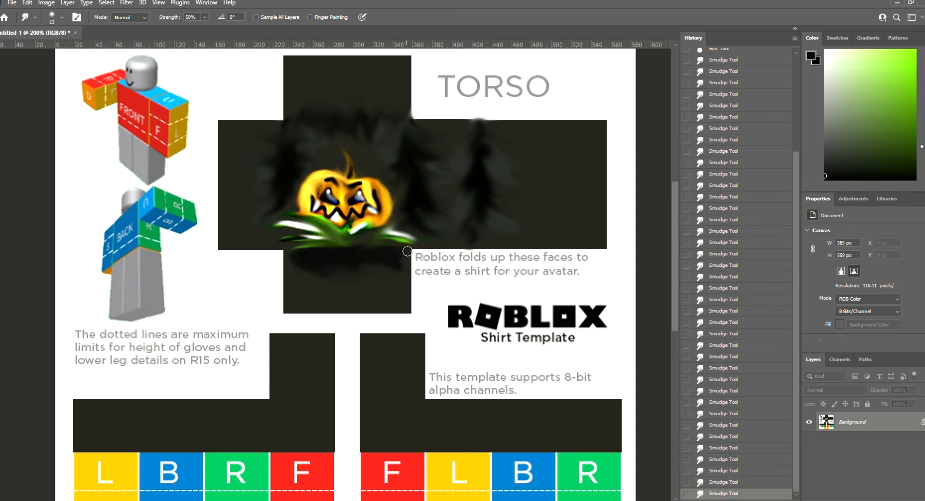
# Paint a medium green stroke with a smaller brush on the grass below the pumpkin's right side and smudge it in
pyautogui.click(908, 122)
pyautogui.press('b')
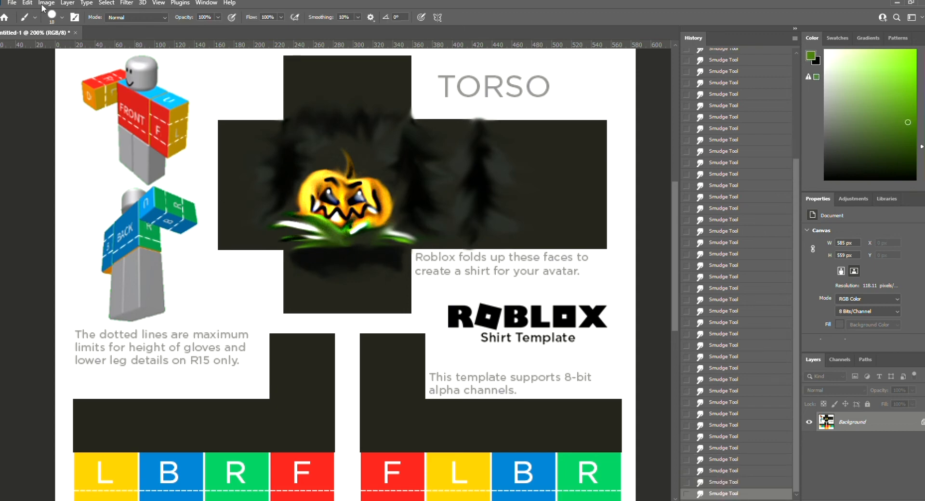
pyautogui.hotkey('ctrl', 'z')
pyautogui.click(53, 15)
pyautogui.click(47, 48)
pyautogui.moveTo(373, 231)
pyautogui.mouseDown()
pyautogui.moveTo(396, 220)
pyautogui.moveTo(362, 235)
pyautogui.moveTo(402, 221)
pyautogui.mouseUp()
pyautogui.press('r')
pyautogui.moveTo(386, 227)
pyautogui.mouseDown()
pyautogui.moveTo(412, 213)
pyautogui.moveTo(355, 235)
pyautogui.mouseUp()
# Add a brighter green stroke to the same grass and smudge it into upward-pointing blades
pyautogui.click(914, 87)
pyautogui.press('b')
pyautogui.press('r')
pyautogui.moveTo(359, 234); pyautogui.dragTo(407, 218)
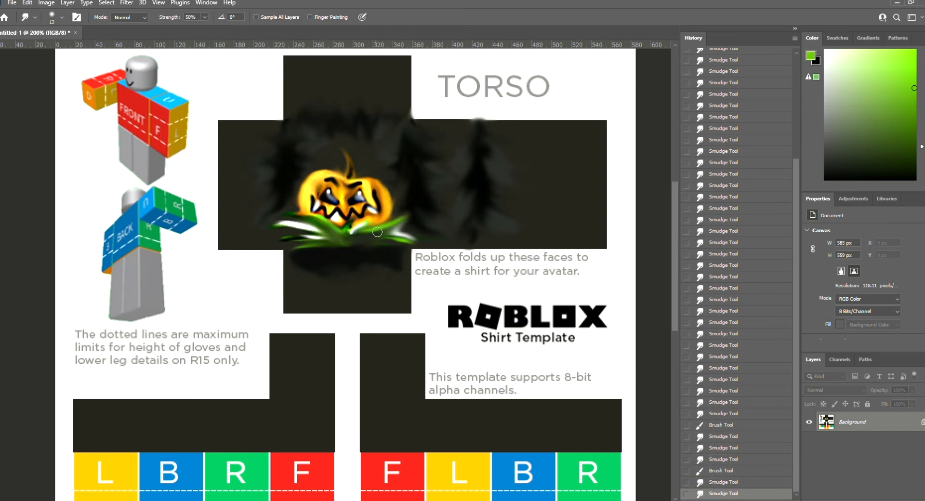
# Paint a light grey stroke above the pumpkin's right side and smudge it outward into soft, wispy mist
pyautogui.press('b')
pyautogui.click(827, 74)
pyautogui.moveTo(365, 169)
pyautogui.mouseDown()
pyautogui.moveTo(385, 170)
pyautogui.moveTo(396, 185)
pyautogui.mouseUp()
pyautogui.click(1, 211)
pyautogui.moveTo(377, 168)
pyautogui.mouseDown()
pyautogui.moveTo(361, 173)
pyautogui.moveTo(390, 171)
pyautogui.mouseUp()
pyautogui.moveTo(367, 167)
pyautogui.mouseDown()
pyautogui.moveTo(400, 188)
pyautogui.moveTo(369, 165)
pyautogui.mouseUp()
pyautogui.moveTo(378, 166)
pyautogui.mouseDown()
pyautogui.moveTo(359, 173)
pyautogui.moveTo(383, 174)
pyautogui.mouseUp()
pyautogui.moveTo(375, 170)
pyautogui.mouseDown()
pyautogui.moveTo(400, 193)
pyautogui.moveTo(386, 172)
pyautogui.mouseUp()
pyautogui.moveTo(387, 171); pyautogui.dragTo(398, 185)
pyautogui.moveTo(375, 165)
pyautogui.mouseDown()
pyautogui.moveTo(396, 170)
pyautogui.moveTo(359, 167)
pyautogui.moveTo(405, 200)
pyautogui.moveTo(364, 163)
pyautogui.mouseUp()
pyautogui.moveTo(368, 170)
pyautogui.mouseDown()
pyautogui.moveTo(357, 152)
pyautogui.moveTo(378, 167)
pyautogui.mouseUp()
pyautogui.moveTo(374, 170)
pyautogui.mouseDown()
pyautogui.moveTo(387, 162)
pyautogui.moveTo(398, 173)
pyautogui.mouseUp()
pyautogui.moveTo(393, 180)
pyautogui.mouseDown()
pyautogui.moveTo(407, 186)
pyautogui.moveTo(357, 160)
pyautogui.mouseUp()
pyautogui.moveTo(360, 172)
pyautogui.mouseDown()
pyautogui.moveTo(349, 146)
pyautogui.moveTo(357, 181)
pyautogui.moveTo(348, 181)
pyautogui.mouseUp()
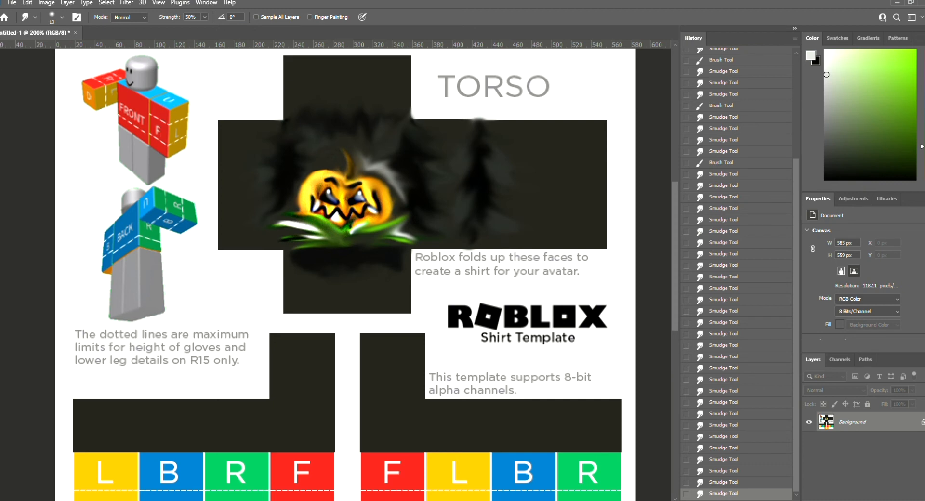
# Copy the torso's front panel with a rectangular selection, paste it as a new layer, and place a duplicate over the back panel
pyautogui.press('g')
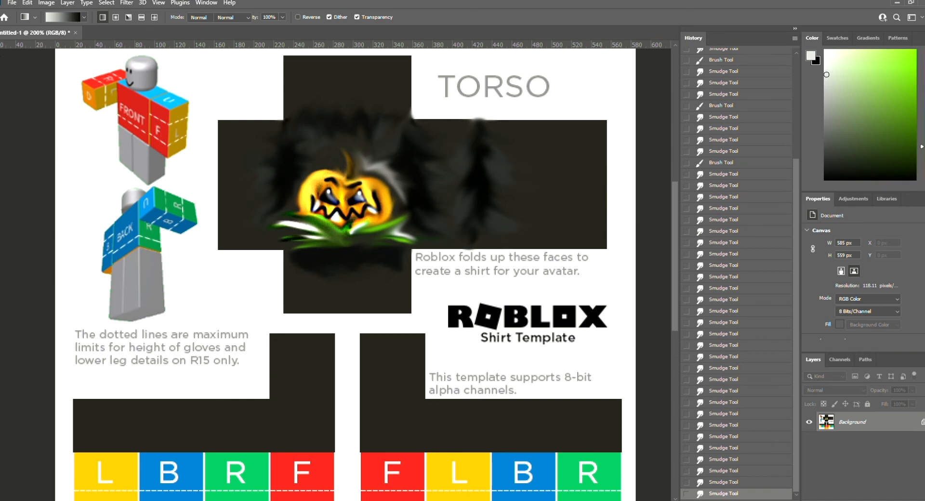
pyautogui.press('m')
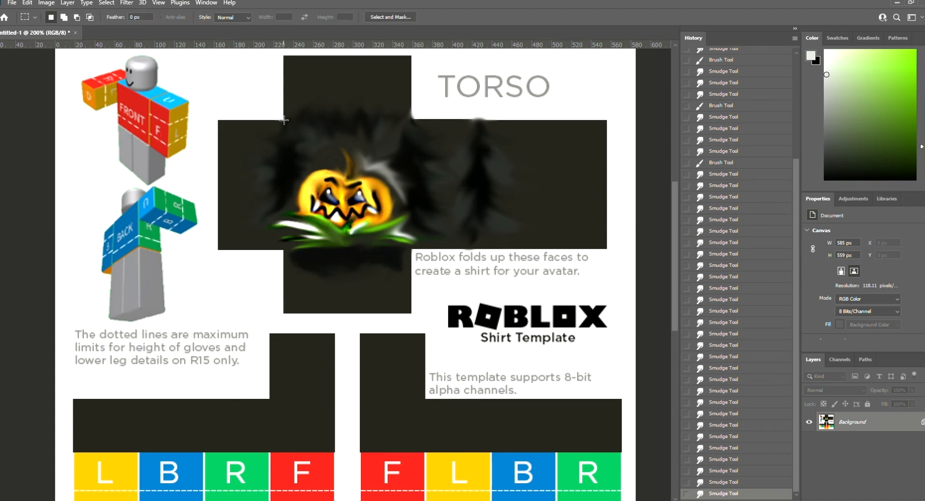
pyautogui.moveTo(410, 247); pyautogui.dragTo(284, 121)
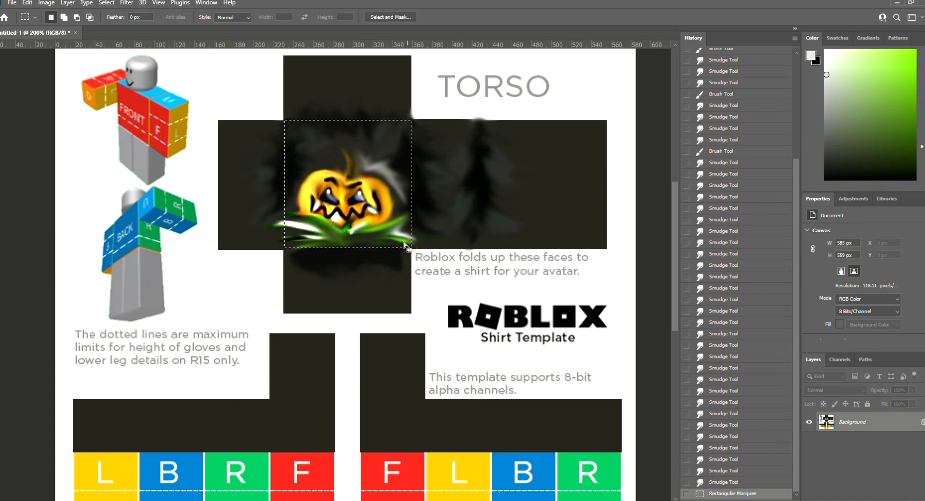
pyautogui.hotkey('ctrl', 'c')
pyautogui.hotkey('ctrl', 'v')
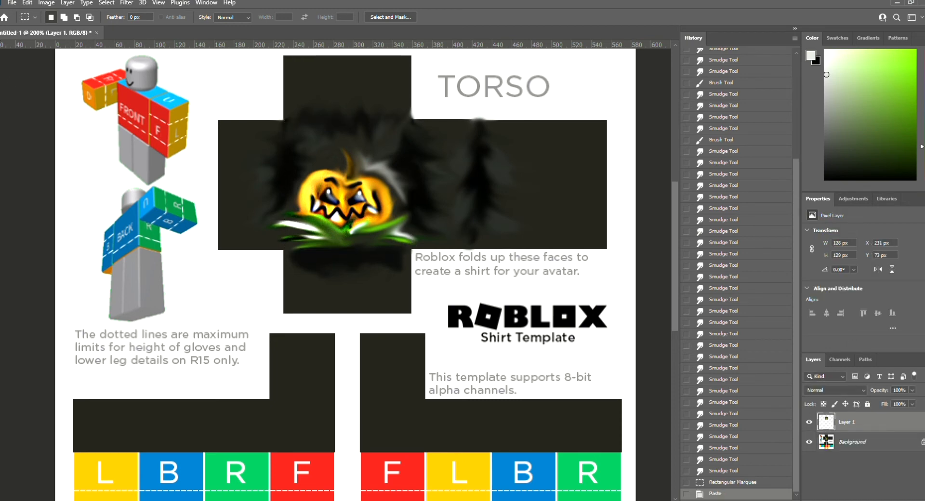
pyautogui.press('v')
pyautogui.moveTo(364, 180); pyautogui.dragTo(563, 147)
# Smudge the inner edge of the back panel's pumpkin artwork into the neighbouring side panel so the grass and trees blend across
pyautogui.click(1, 175)
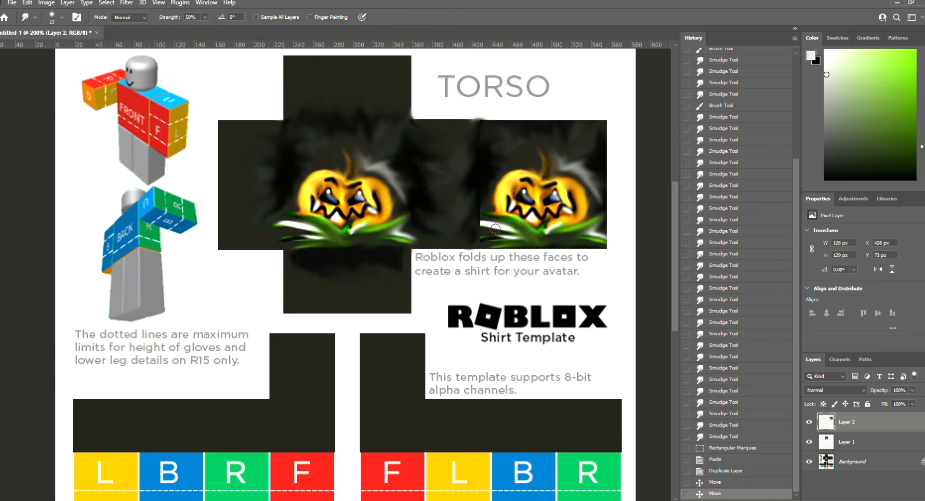
pyautogui.moveTo(487, 222); pyautogui.dragTo(470, 221)
pyautogui.moveTo(488, 238); pyautogui.dragTo(470, 240)
pyautogui.moveTo(486, 207); pyautogui.dragTo(467, 203)
pyautogui.moveTo(484, 185)
pyautogui.mouseDown()
pyautogui.moveTo(461, 175)
pyautogui.moveTo(465, 164)
pyautogui.mouseUp()
pyautogui.moveTo(486, 149); pyautogui.dragTo(468, 144)
pyautogui.moveTo(487, 132)
pyautogui.mouseDown()
pyautogui.moveTo(472, 129)
pyautogui.moveTo(487, 153)
pyautogui.mouseUp()
pyautogui.moveTo(497, 161); pyautogui.dragTo(484, 171)
pyautogui.moveTo(493, 181); pyautogui.dragTo(485, 192)
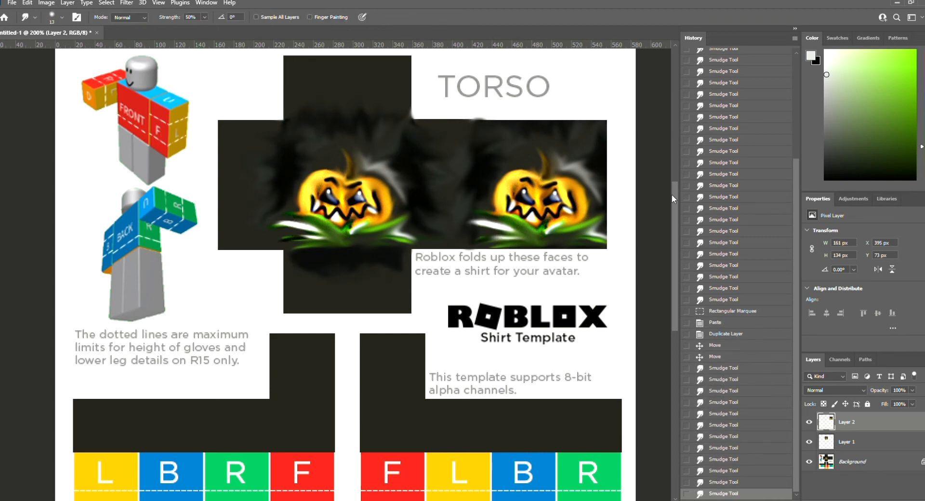
# Paint black along the outer edge of the torso's plain side panel with an enlarged brush
pyautogui.scroll(2, 364, 195)
pyautogui.press('b')
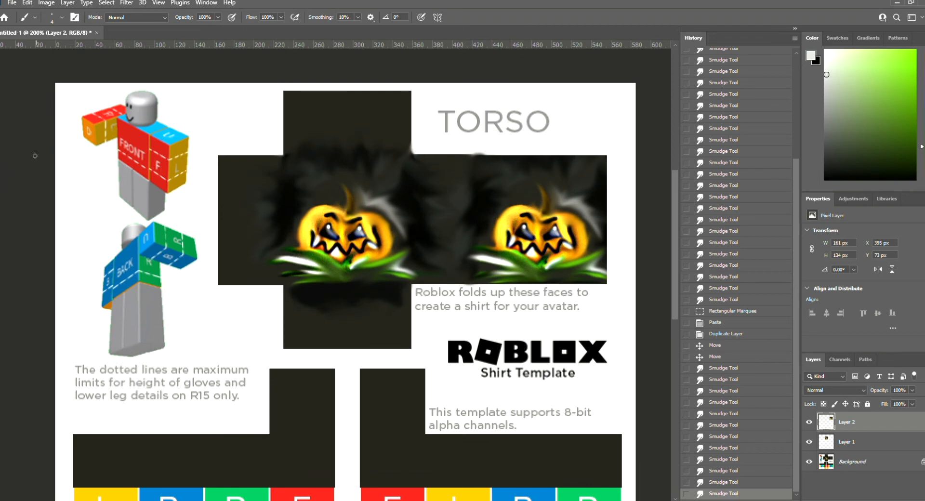
pyautogui.click(825, 176)
pyautogui.press(']')
pyautogui.press(']')
pyautogui.press(']')
pyautogui.press(']')
pyautogui.press(']')
pyautogui.press(']')
pyautogui.moveTo(225, 183)
pyautogui.mouseDown()
pyautogui.moveTo(225, 248)
pyautogui.moveTo(235, 189)
pyautogui.mouseUp()
# Smudge the black paint on the torso's plain side panel into tree shapes and smudge the dark area above the pumpkin upward
pyautogui.click(1, 175)
pyautogui.moveTo(225, 207)
pyautogui.mouseDown()
pyautogui.moveTo(235, 208)
pyautogui.moveTo(235, 228)
pyautogui.mouseUp()
pyautogui.moveTo(226, 248); pyautogui.dragTo(227, 268)
pyautogui.moveTo(224, 240)
pyautogui.mouseDown()
pyautogui.moveTo(229, 254)
pyautogui.moveTo(230, 217)
pyautogui.mouseUp()
pyautogui.moveTo(225, 210); pyautogui.dragTo(230, 183)
pyautogui.moveTo(224, 191)
pyautogui.mouseDown()
pyautogui.moveTo(229, 183)
pyautogui.moveTo(233, 205)
pyautogui.mouseUp()
pyautogui.moveTo(230, 226)
pyautogui.mouseDown()
pyautogui.moveTo(227, 259)
pyautogui.moveTo(233, 231)
pyautogui.mouseUp()
pyautogui.moveTo(211, 178); pyautogui.dragTo(219, 193)
pyautogui.moveTo(216, 212); pyautogui.dragTo(249, 196)
pyautogui.moveTo(256, 193); pyautogui.dragTo(268, 182)
pyautogui.moveTo(363, 159); pyautogui.dragTo(371, 140)
pyautogui.moveTo(373, 138); pyautogui.dragTo(382, 114)
# Paint black along the upper edge of the torso's top panel and smudge it downward and sideways into dark foliage
pyautogui.click(1, 121)
pyautogui.moveTo(292, 97); pyautogui.dragTo(317, 97)
pyautogui.moveTo(407, 98); pyautogui.dragTo(383, 97)
pyautogui.click(1, 174)
pyautogui.moveTo(290, 112); pyautogui.dragTo(295, 100)
pyautogui.moveTo(300, 98); pyautogui.dragTo(329, 100)
pyautogui.moveTo(325, 98); pyautogui.dragTo(341, 98)
pyautogui.moveTo(403, 98); pyautogui.dragTo(409, 104)
pyautogui.moveTo(407, 101)
pyautogui.mouseDown()
pyautogui.moveTo(408, 115)
pyautogui.moveTo(364, 101)
pyautogui.mouseUp()
pyautogui.moveTo(396, 99); pyautogui.dragTo(394, 126)
pyautogui.moveTo(289, 116)
pyautogui.mouseDown()
pyautogui.moveTo(310, 101)
pyautogui.moveTo(300, 114)
pyautogui.mouseUp()
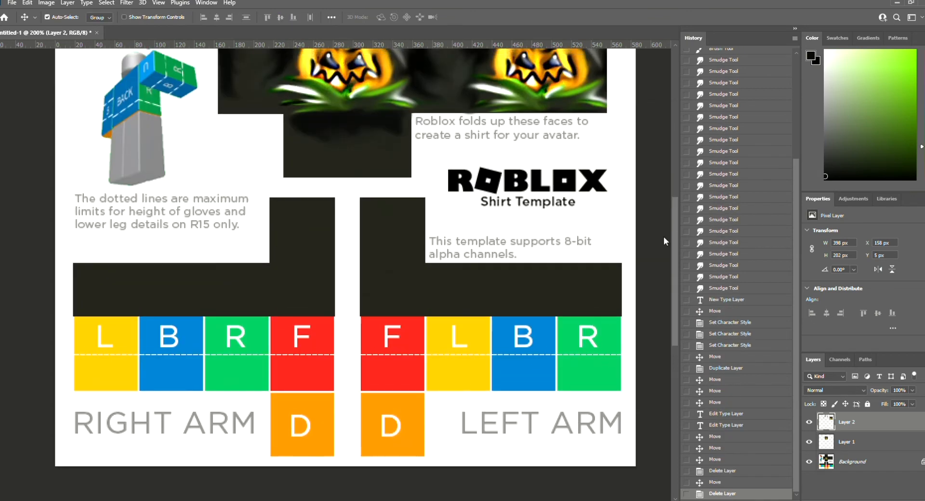
# Draw a horizontal line about 264 px long across the lower part of the right arm's dark panels and pick a bright orange colour
pyautogui.scroll(3, 664, 241)
pyautogui.click(2, 280)
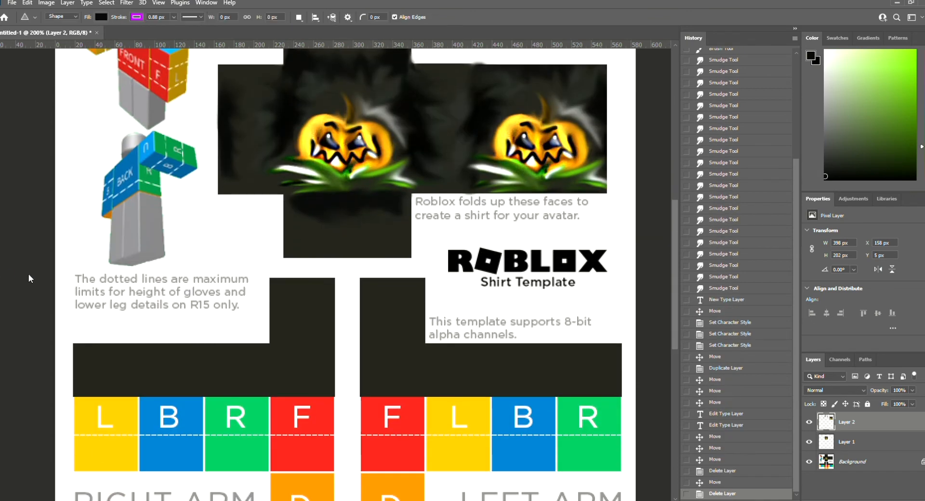
pyautogui.moveTo(73, 383); pyautogui.dragTo(335, 382)
pyautogui.click(923, 164)
pyautogui.click(869, 141)
pyautogui.click(924, 168)
pyautogui.click(916, 92)
pyautogui.click(914, 50)
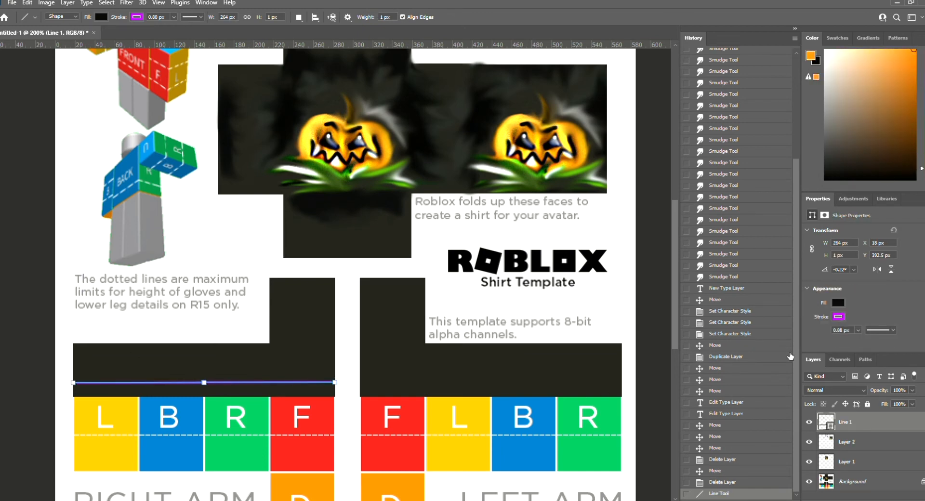
# Change the right arm line's fill and stroke colours and thicken its stroke
pyautogui.click(790, 357)
pyautogui.click(838, 316)
pyautogui.click(791, 370)
pyautogui.click(859, 330)
pyautogui.moveTo(857, 339); pyautogui.dragTo(862, 339)
# Fit the line's ends to the right arm's edges, reposition it, and place copies to form matching stripes on both arms
pyautogui.moveTo(336, 383); pyautogui.dragTo(331, 382)
pyautogui.moveTo(74, 383); pyautogui.dragTo(74, 385)
pyautogui.moveTo(204, 383); pyautogui.dragTo(203, 392)
pyautogui.moveTo(204, 383); pyautogui.dragTo(203, 387)
pyautogui.moveTo(204, 388); pyautogui.dragTo(481, 380)
pyautogui.press('v')
pyautogui.click(203, 391)
pyautogui.press('Delete')
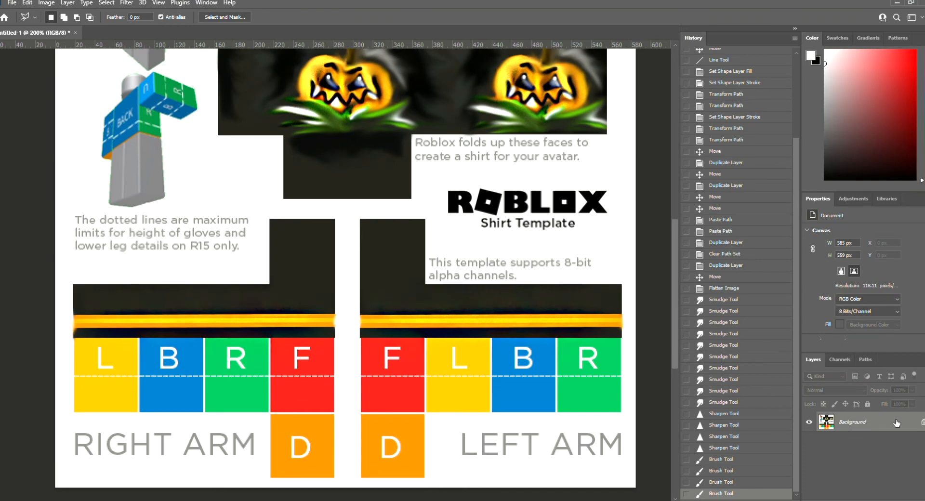
# Unlock the background layer, outline the right arm's coloured template boxes with the Polygonal Lasso, and delete them to transparency
pyautogui.click(921, 422)
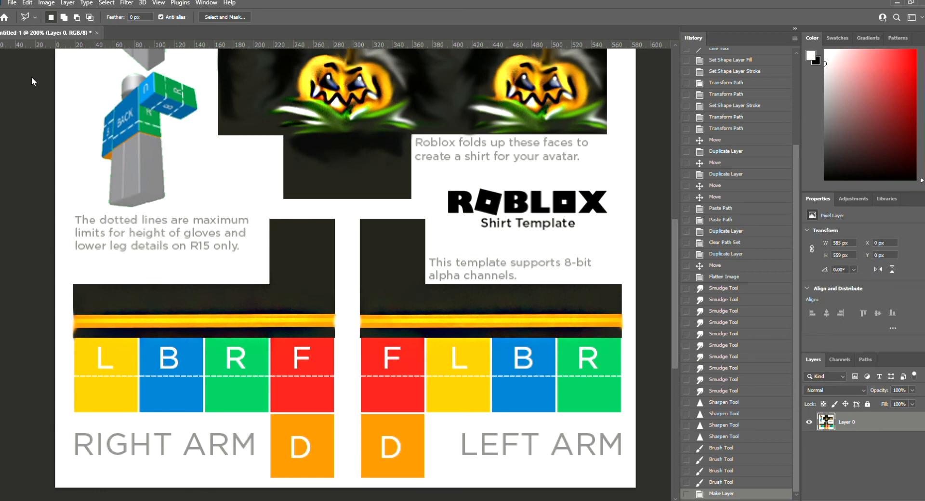
pyautogui.click(73, 338)
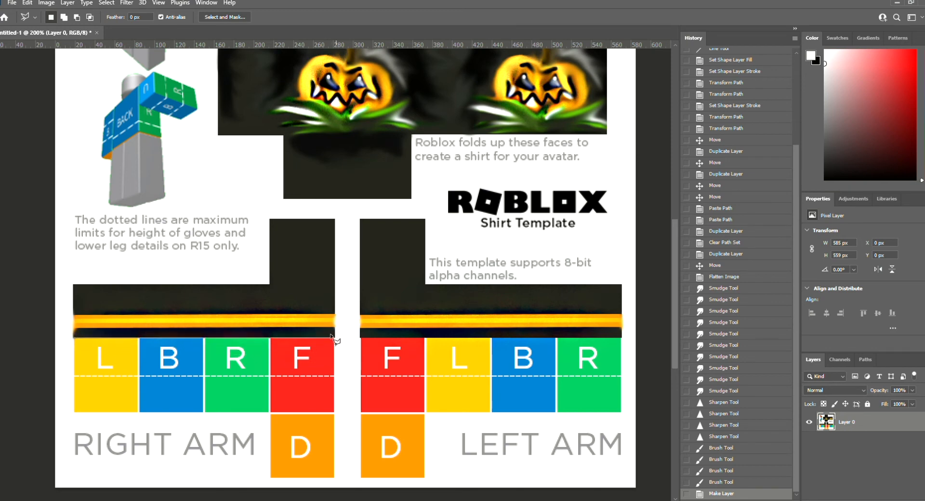
pyautogui.click(333, 336)
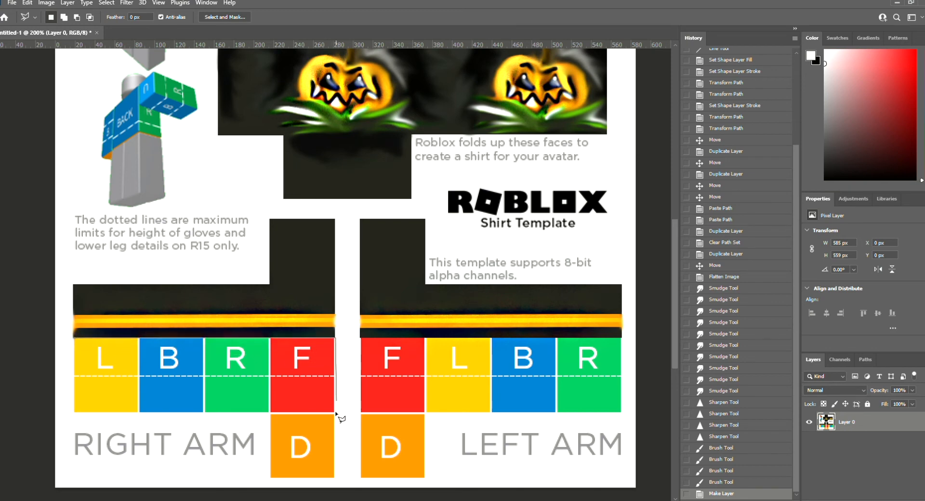
pyautogui.click(333, 477)
pyautogui.click(269, 478)
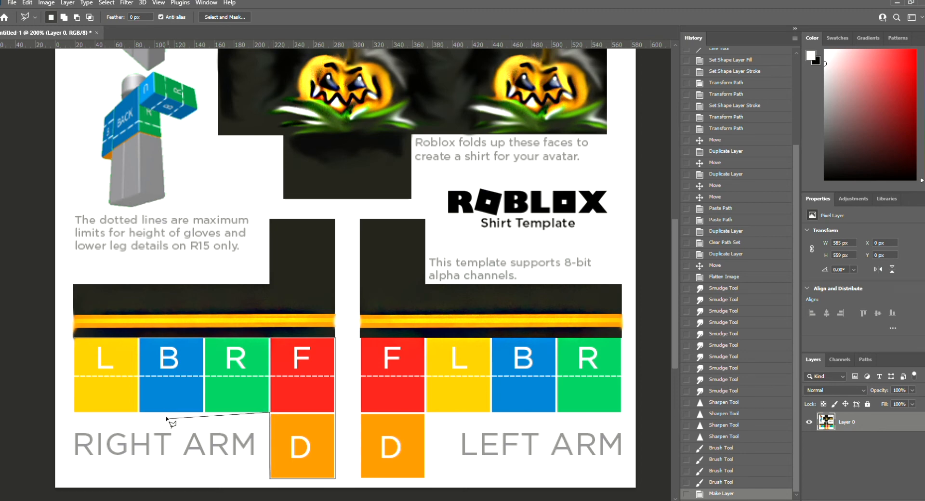
pyautogui.click(265, 411)
pyautogui.click(71, 412)
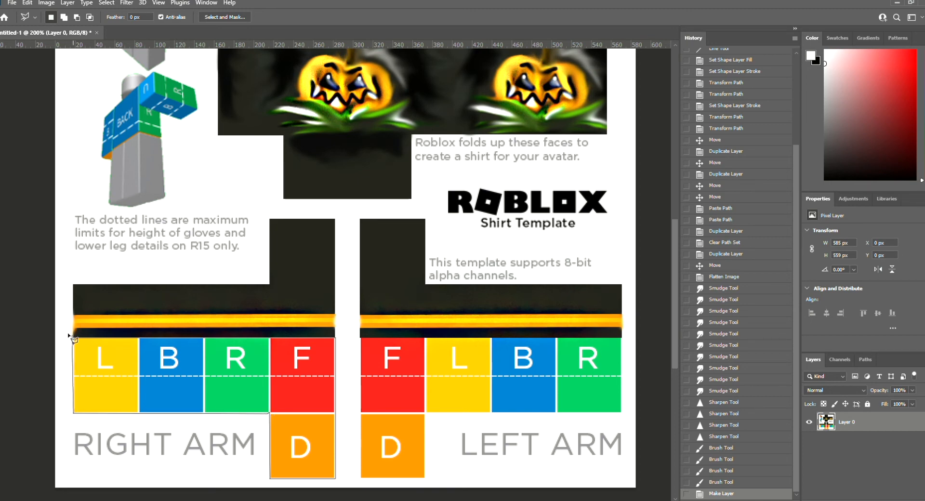
pyautogui.click(73, 338)
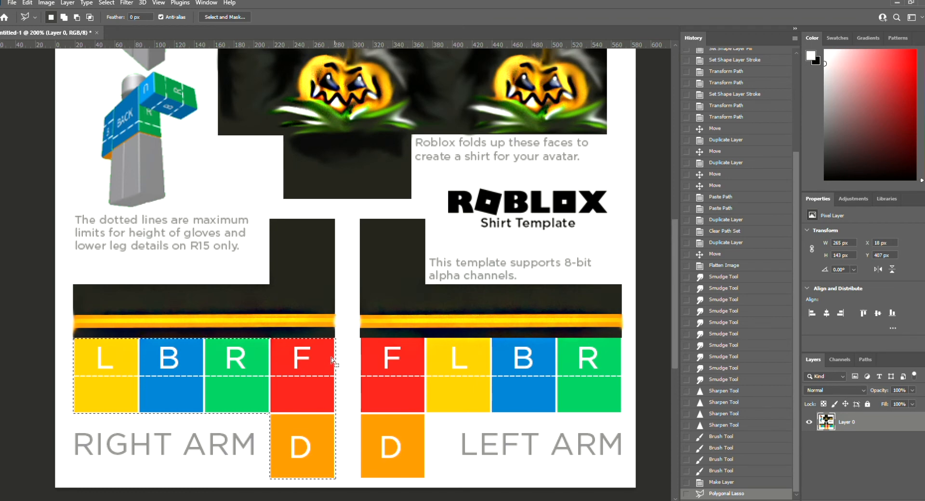
pyautogui.press('Delete')
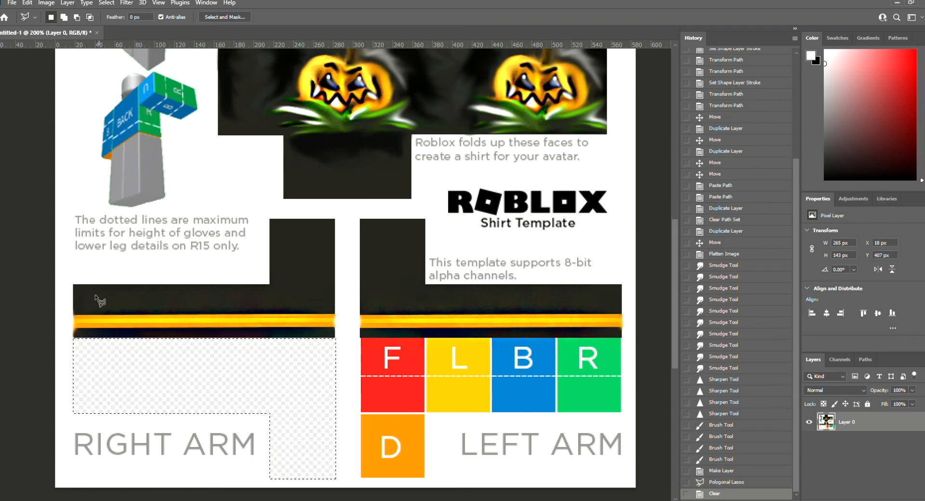
# Outline and delete the left arm's coloured template boxes in the same way, and clear the selection
pyautogui.press('v')
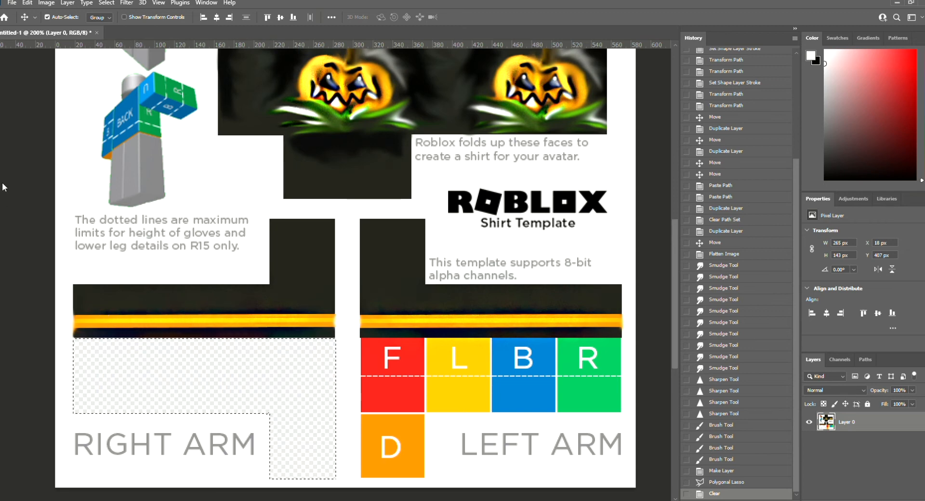
pyautogui.press('l')
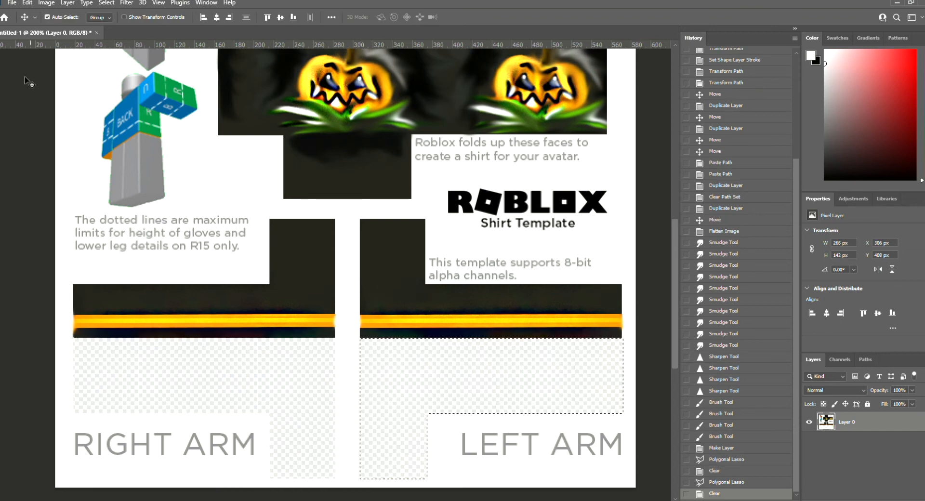
pyautogui.press('m')
pyautogui.hotkey('ctrl', 'd')
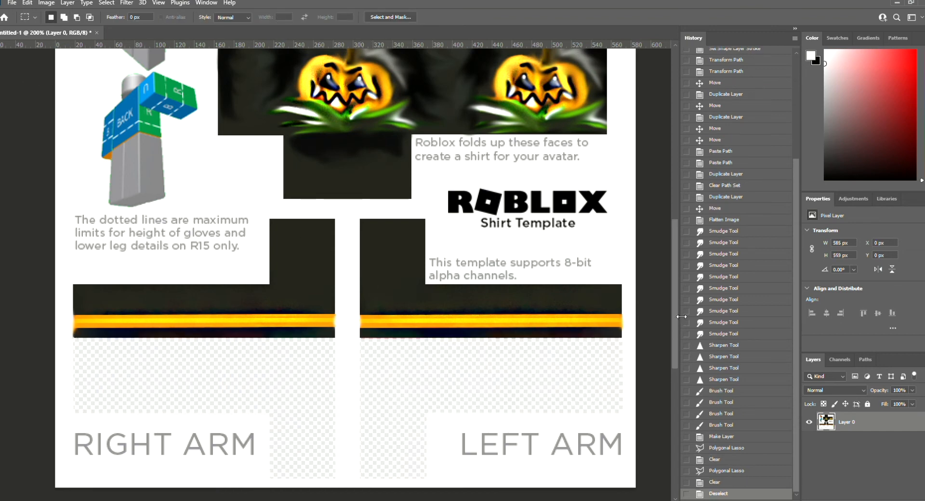
# Save the finished shirt template as pumpkin top.png
pyautogui.moveTo(672, 314)
pyautogui.mouseDown()
pyautogui.moveTo(675, 366)
pyautogui.moveTo(668, 256)
pyautogui.moveTo(673, 300)
pyautogui.mouseUp()
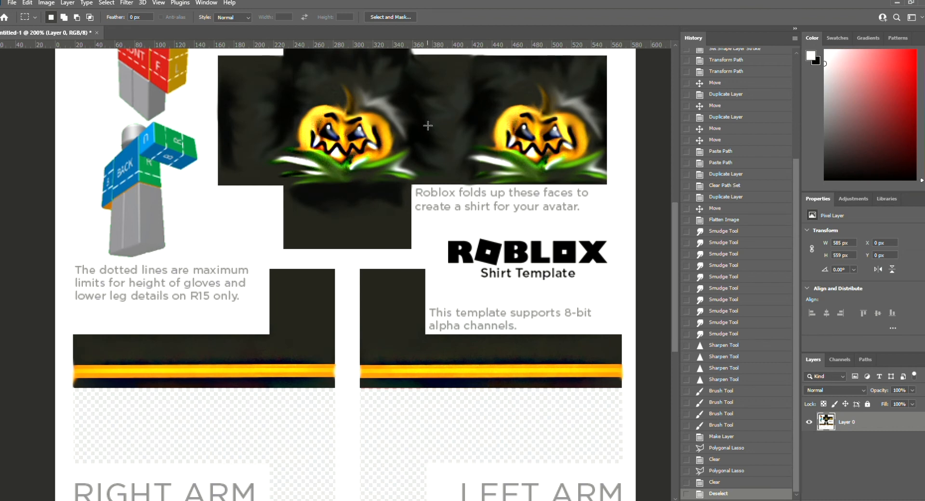
pyautogui.scroll(1, 367, 197)
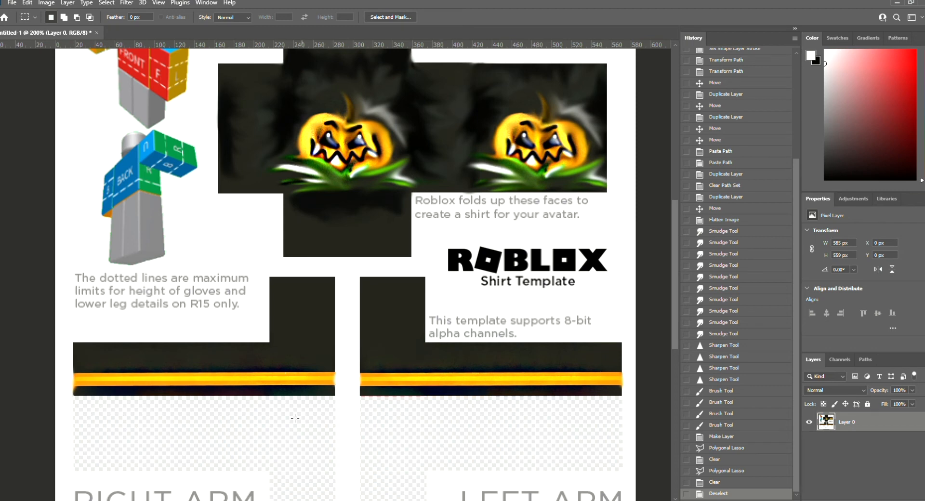
pyautogui.click(24, 120)
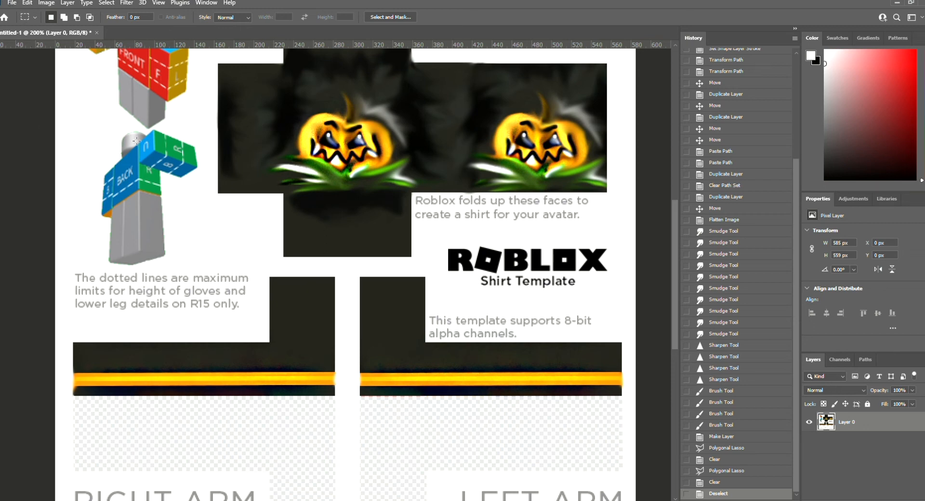
pyautogui.click(545, 348)
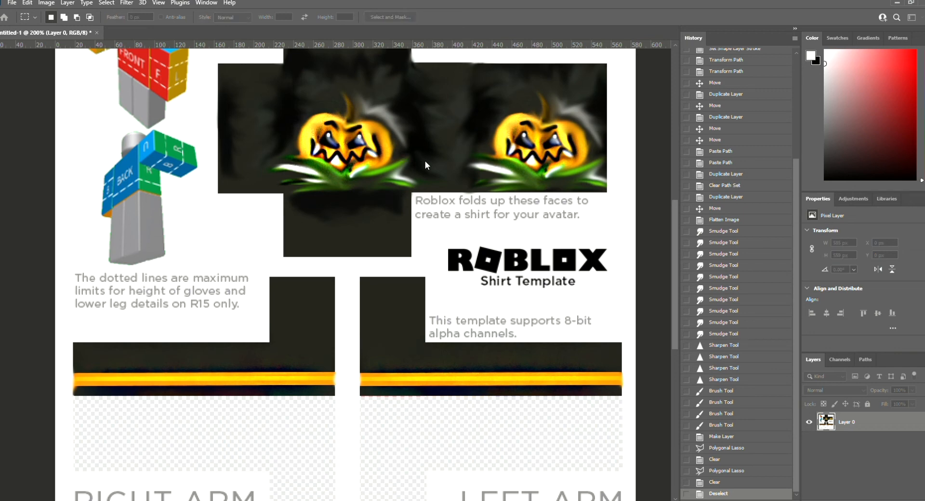
pyautogui.click(523, 154)
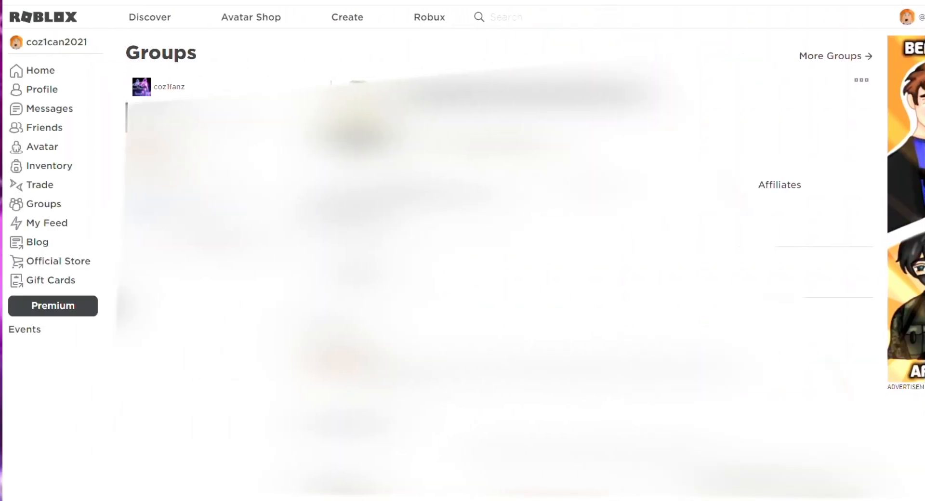
# Switch to the Roblox website, open the group's store, and go to creating or managing group items
pyautogui.click(187, 90)
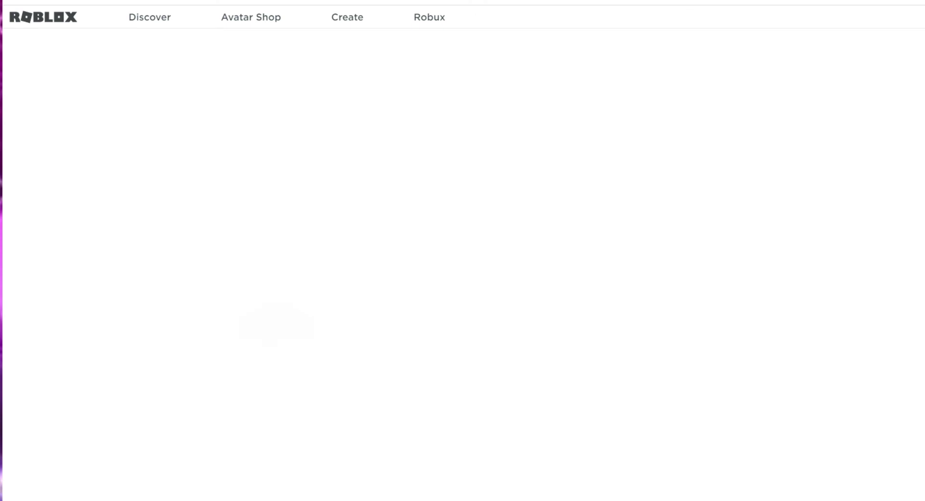
pyautogui.click(531, 196)
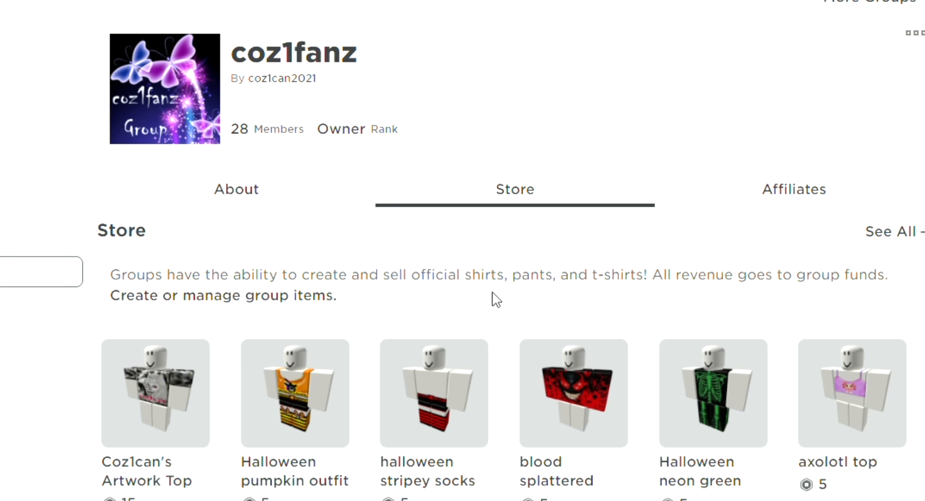
pyautogui.click(322, 296)
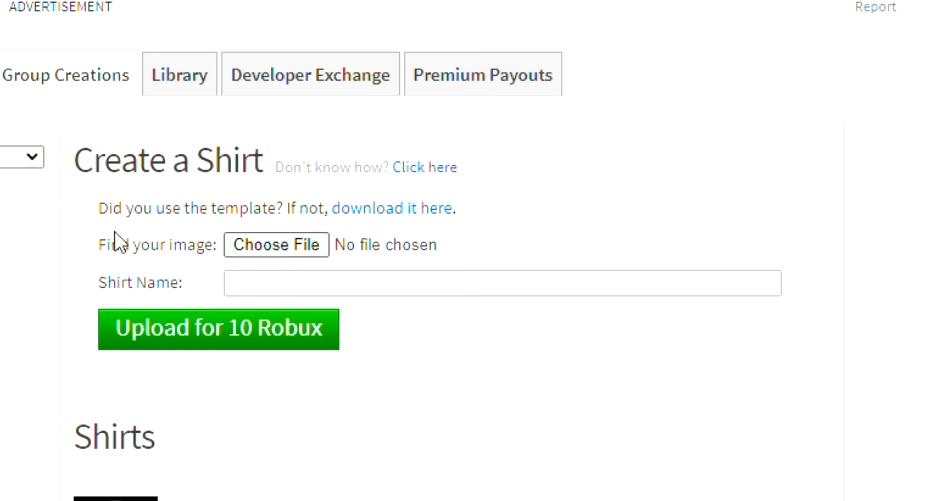
# Choose pumpkin top.png for the new group shirt, name it pumpkin top, and confirm the upload for 10 Robux
pyautogui.doubleClick(282, 363)
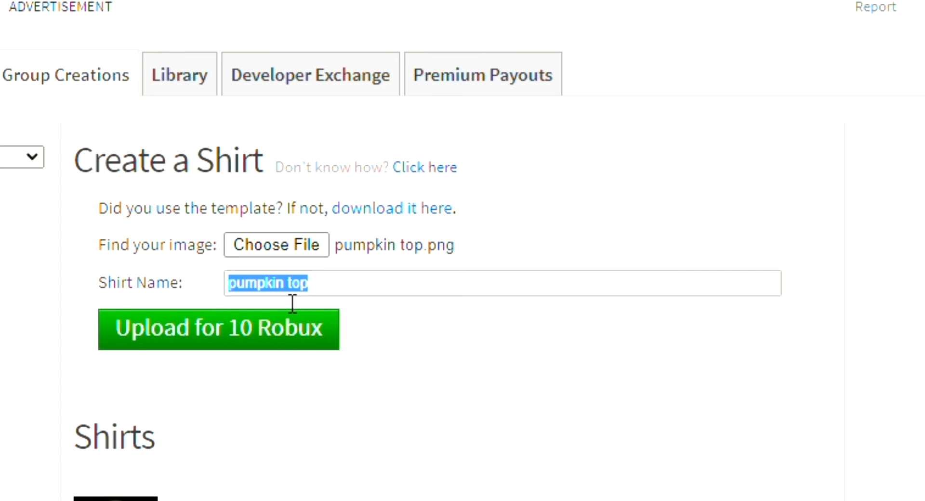
pyautogui.click(178, 339)
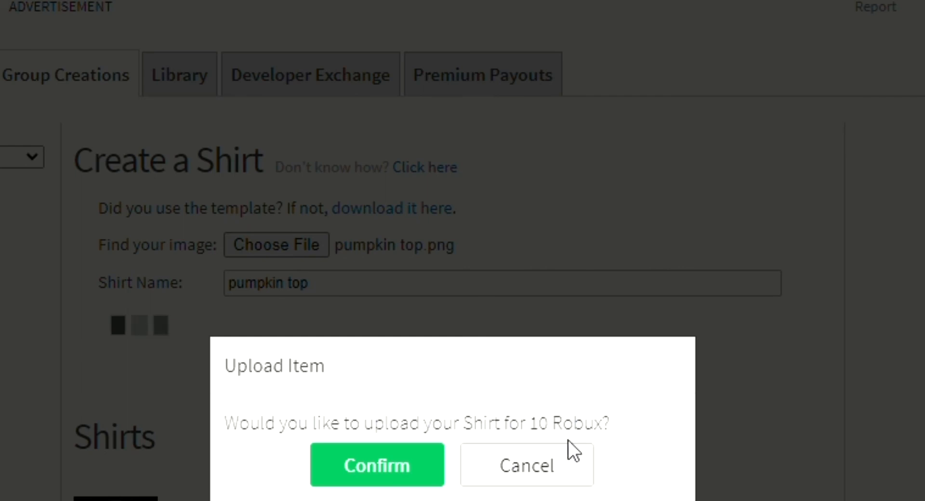
pyautogui.click(427, 468)
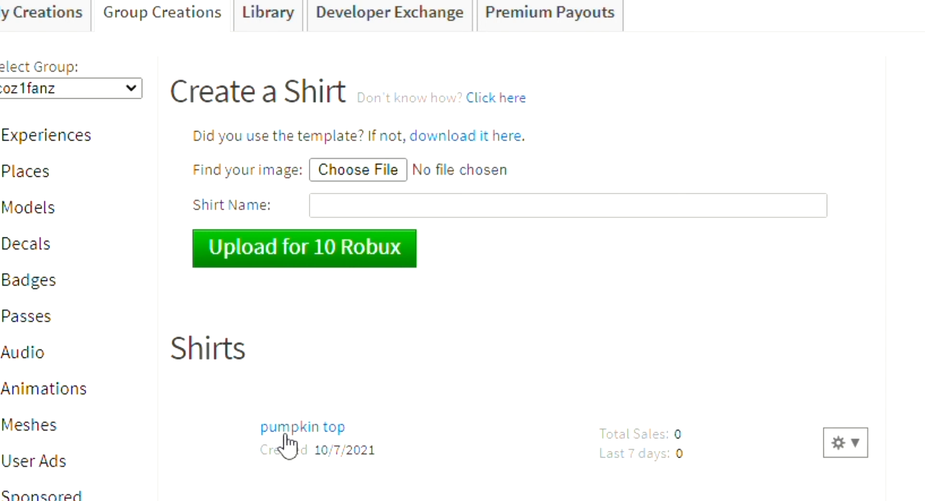
# Open the uploaded pumpkin top shirt's page and examine its 3D preview from different angles
pyautogui.click(310, 429)
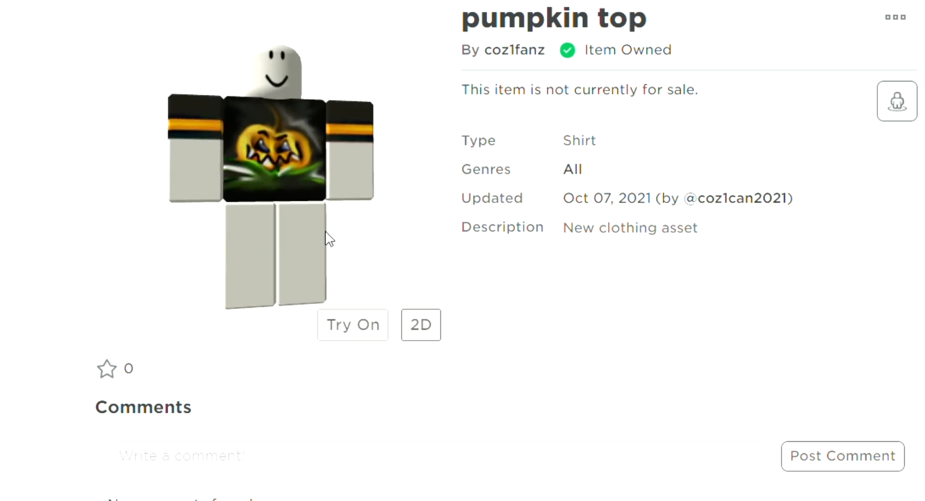
pyautogui.scroll(2, 324, 239)
pyautogui.moveTo(320, 236); pyautogui.dragTo(321, 256)
pyautogui.scroll(-3, 319, 238)
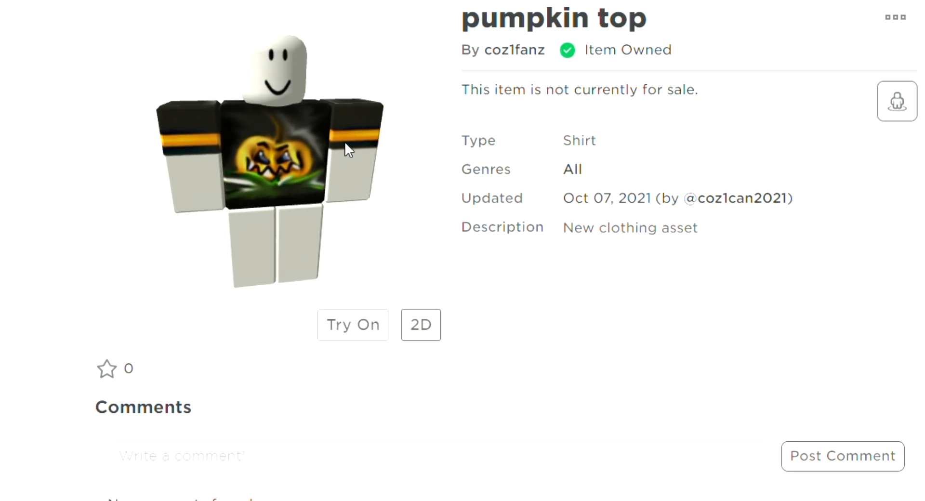
# Try the pumpkin top on the avatar and examine how it looks from the front, back and sides
pyautogui.moveTo(330, 202); pyautogui.dragTo(319, 192)
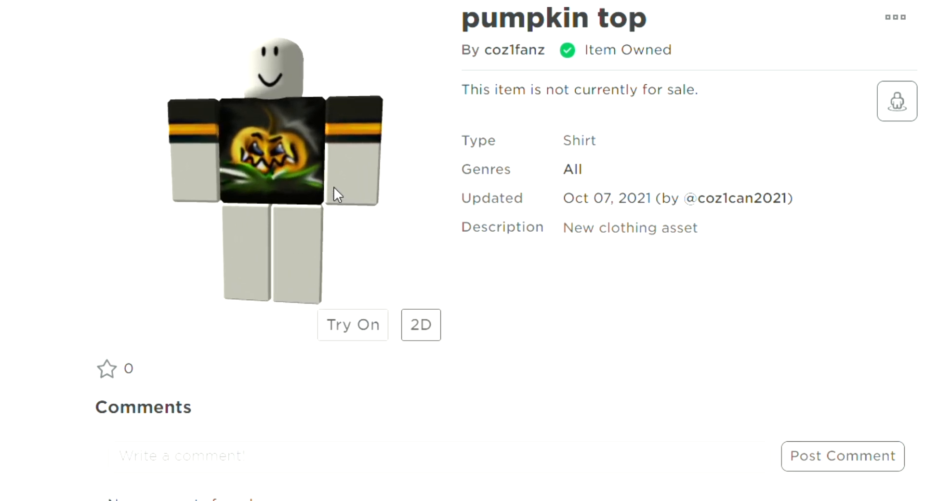
pyautogui.moveTo(340, 176); pyautogui.dragTo(296, 242)
pyautogui.click(345, 330)
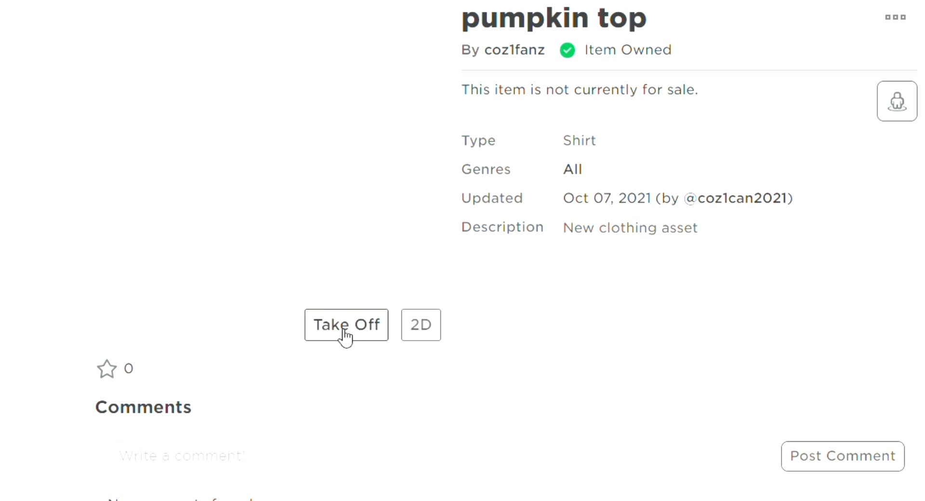
pyautogui.moveTo(246, 161); pyautogui.dragTo(315, 216)
pyautogui.scroll(3, 276, 211)
pyautogui.scroll(-10, 315, 216)
pyautogui.moveTo(273, 179)
pyautogui.mouseDown()
pyautogui.moveTo(273, 156)
pyautogui.moveTo(269, 177)
pyautogui.mouseUp()
pyautogui.scroll(5, 282, 221)
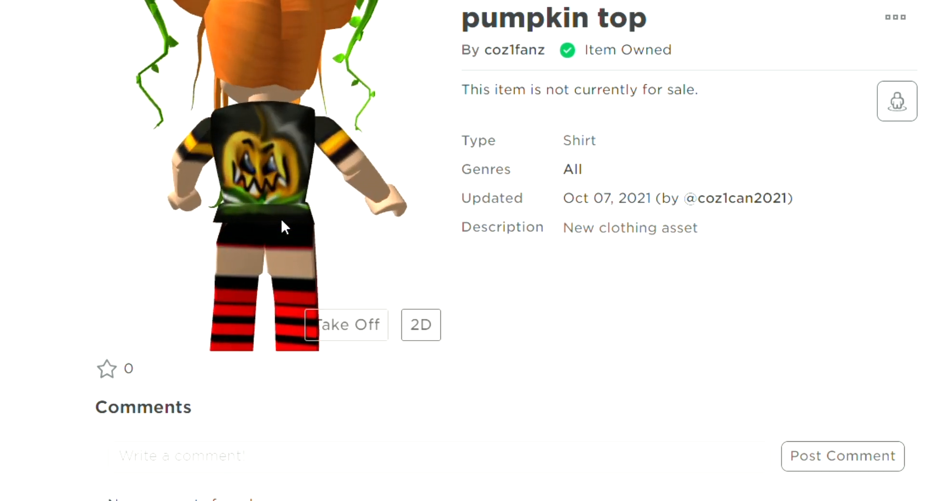
pyautogui.scroll(2, 280, 217)
pyautogui.moveTo(238, 212); pyautogui.dragTo(352, 192)
pyautogui.scroll(-5, 323, 200)
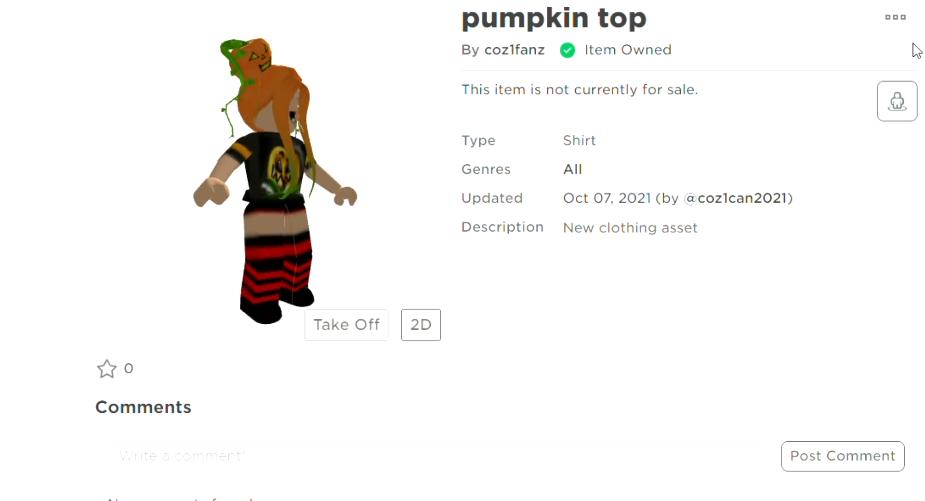
# Open the configuration page of the pumpkin top shirt, keeping its name as pumpkin top
pyautogui.click(896, 18)
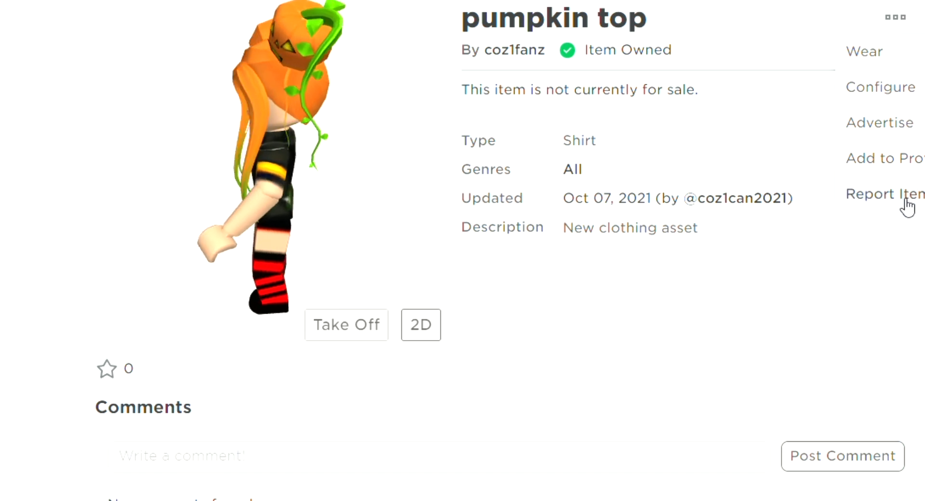
pyautogui.click(879, 91)
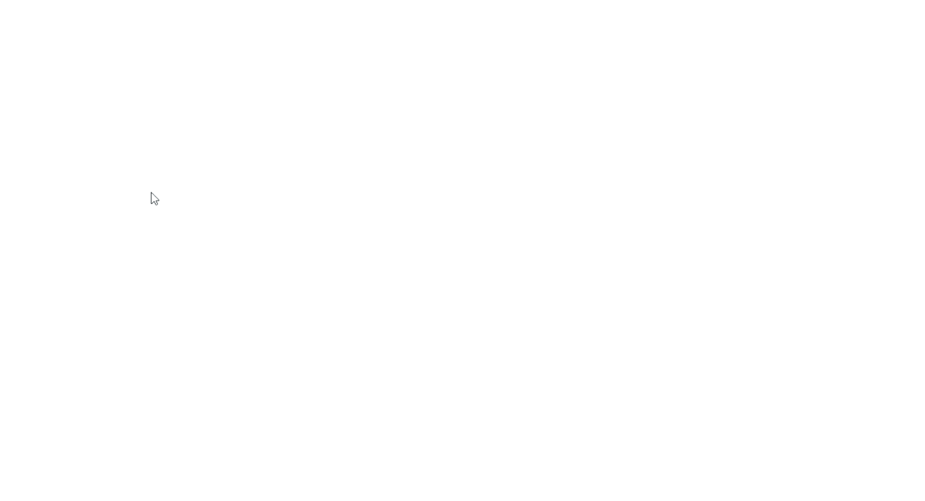
pyautogui.moveTo(557, 81); pyautogui.dragTo(454, 83)
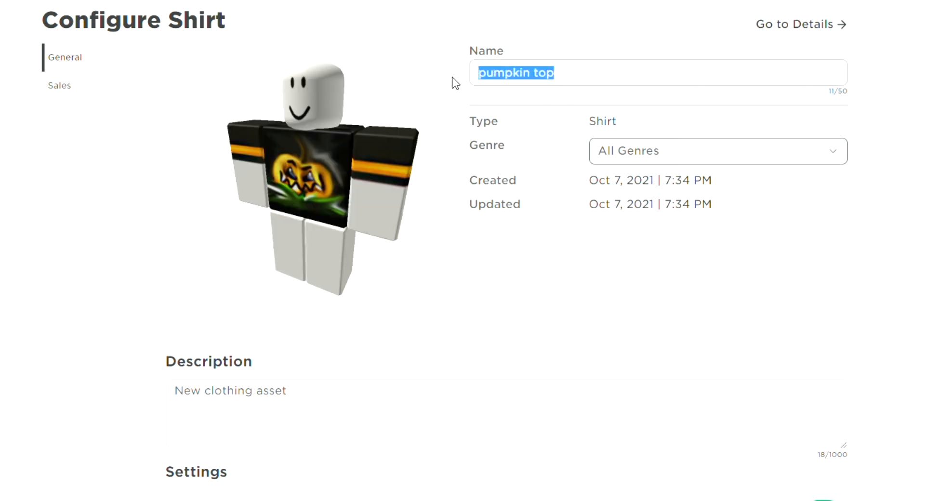
pyautogui.click(579, 85)
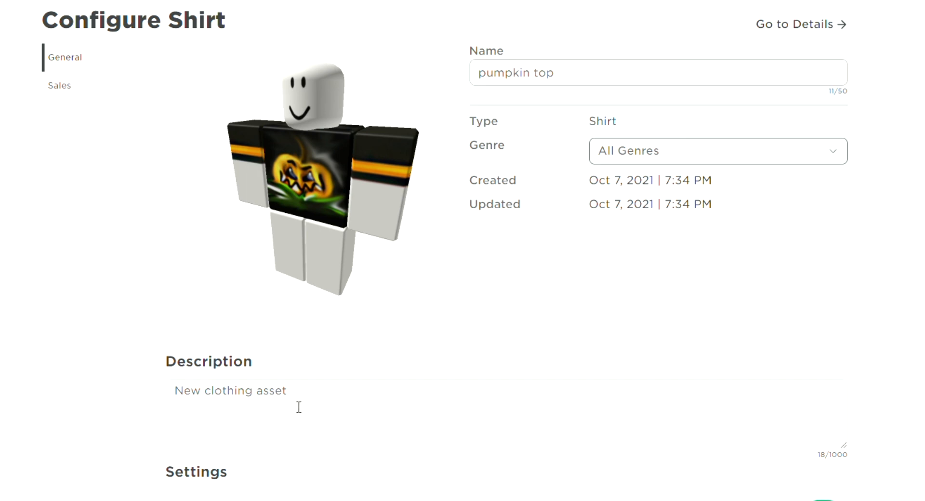
# Change the shirt's description to "New Halloween pumpkin top"
pyautogui.moveTo(326, 400); pyautogui.dragTo(113, 398)
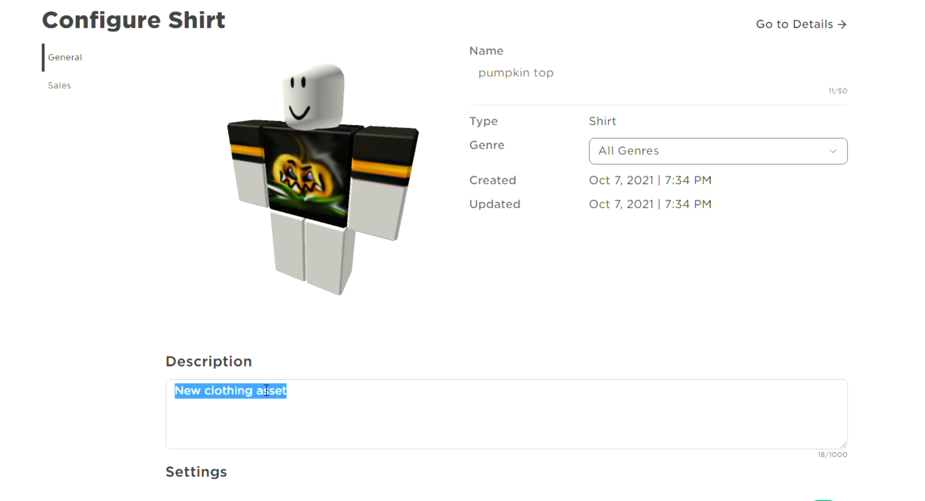
pyautogui.click(205, 405)
pyautogui.write('hallo')
pyautogui.write('ween')
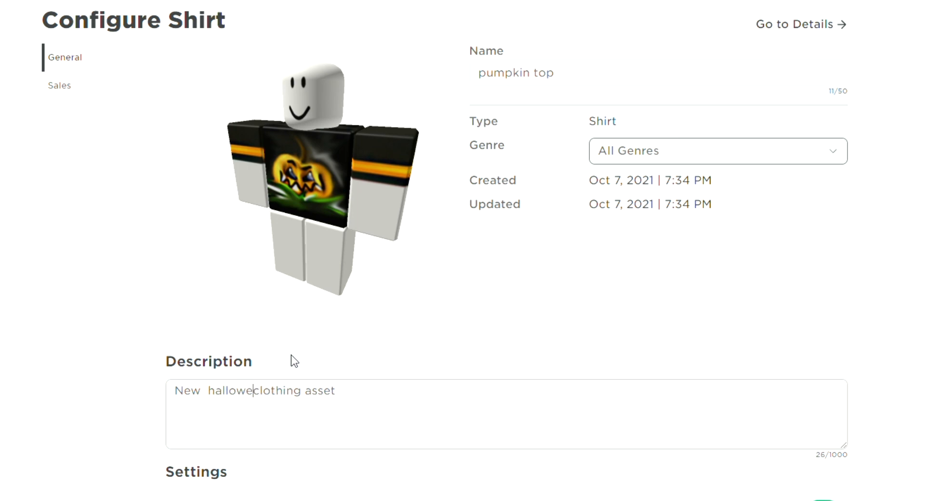
pyautogui.click(372, 401)
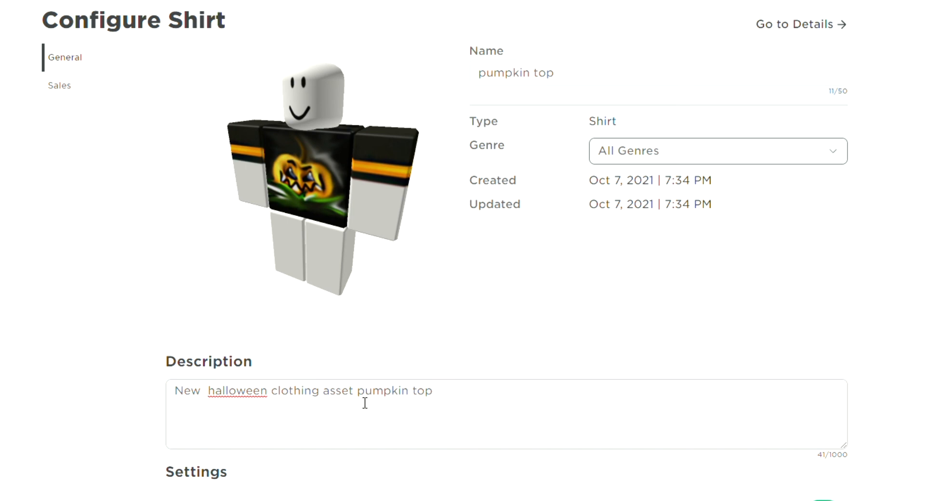
pyautogui.doubleClick(240, 394)
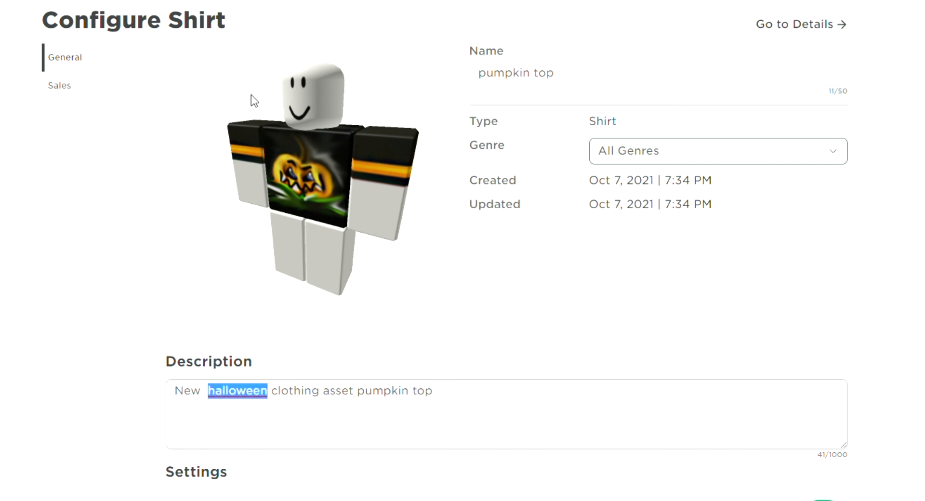
pyautogui.write('Halloween')
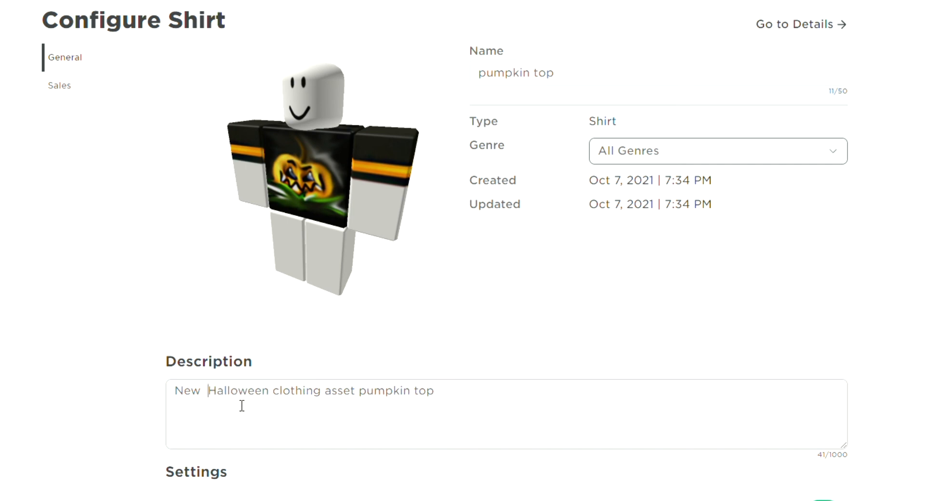
pyautogui.press('BackSpace')
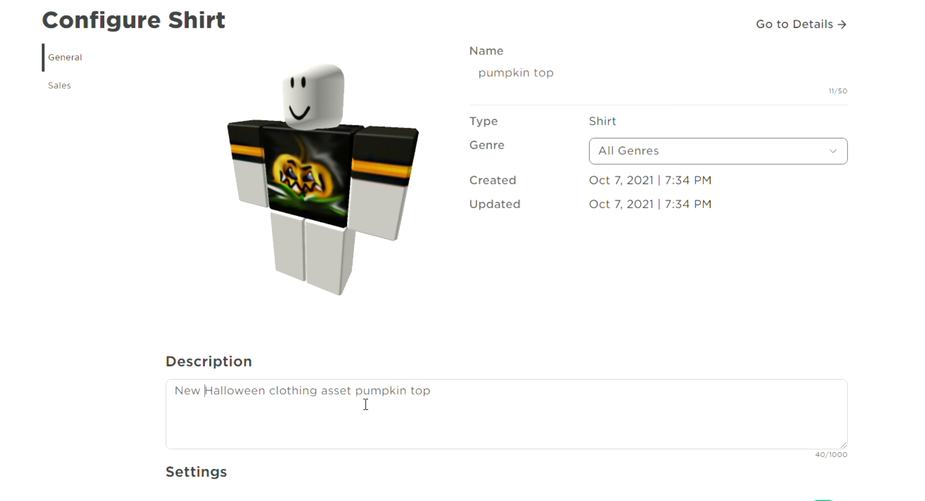
pyautogui.moveTo(355, 391); pyautogui.dragTo(274, 392)
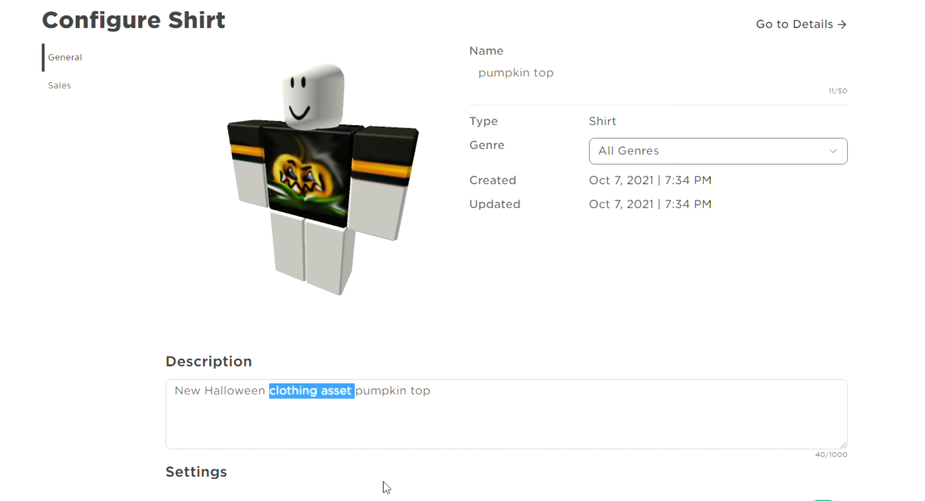
pyautogui.press('BackSpace')
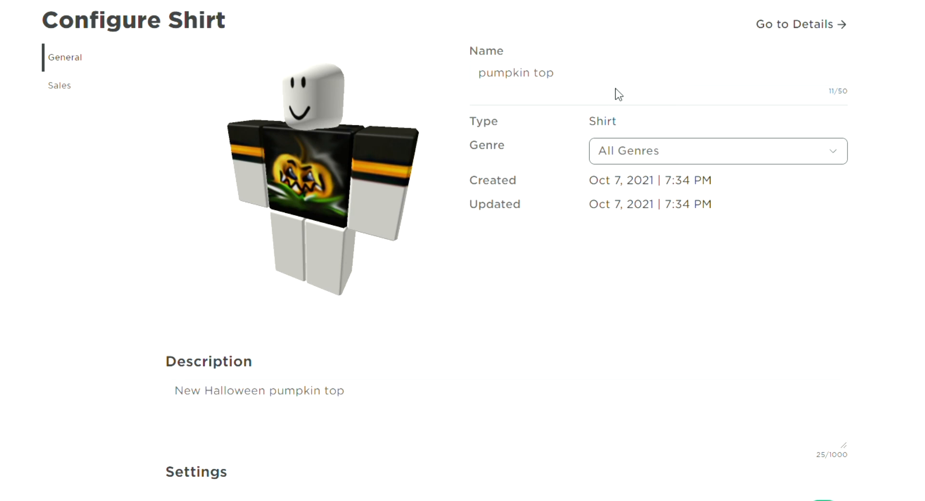
# Open the shirt's sales settings and put the item up for sale
pyautogui.click(65, 97)
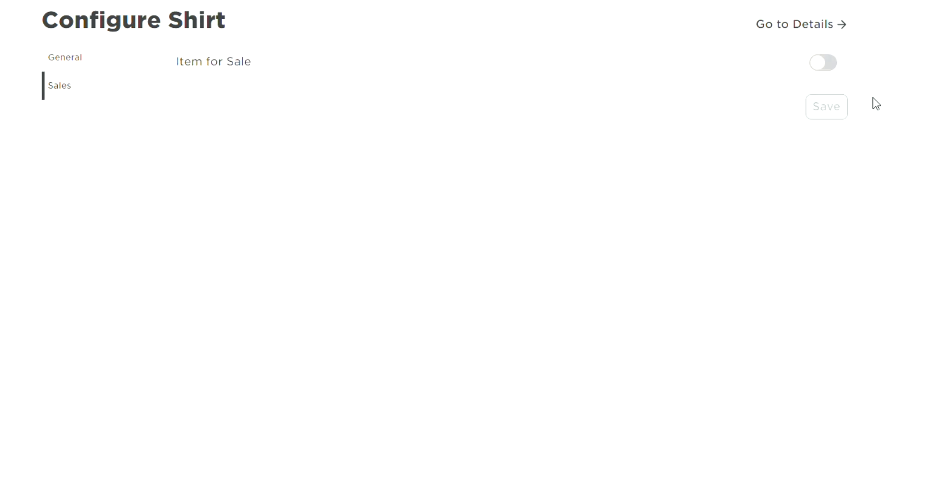
pyautogui.click(828, 68)
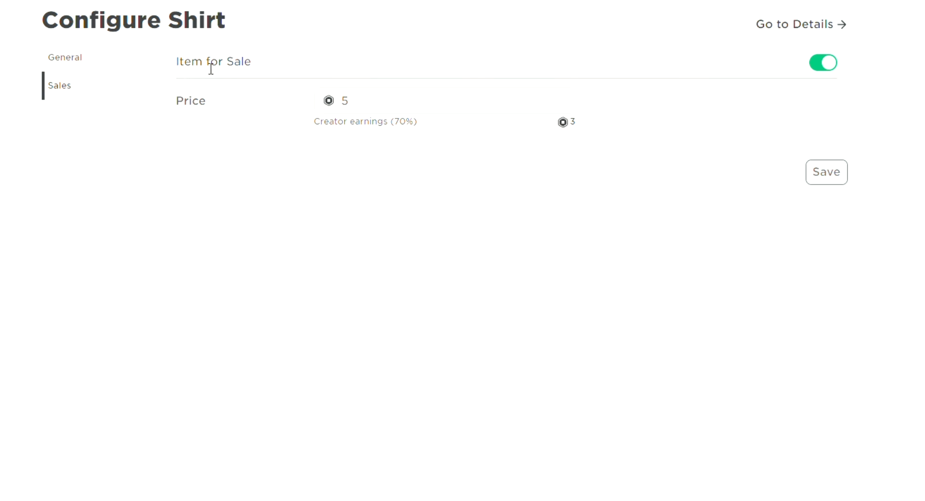
pyautogui.click(836, 185)
pyautogui.moveTo(322, 127); pyautogui.dragTo(429, 122)
pyautogui.click(427, 118)
pyautogui.moveTo(366, 106); pyautogui.dragTo(322, 109)
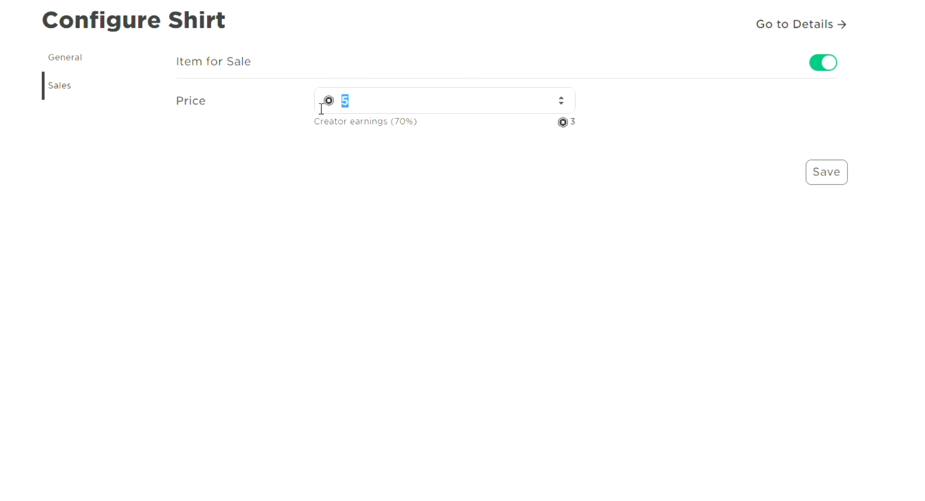
pyautogui.press('BackSpace')
pyautogui.write('20')
pyautogui.moveTo(432, 106); pyautogui.dragTo(266, 84)
pyautogui.press('BackSpace')
pyautogui.write('25')
pyautogui.moveTo(423, 106); pyautogui.dragTo(291, 107)
pyautogui.press('BackSpace')
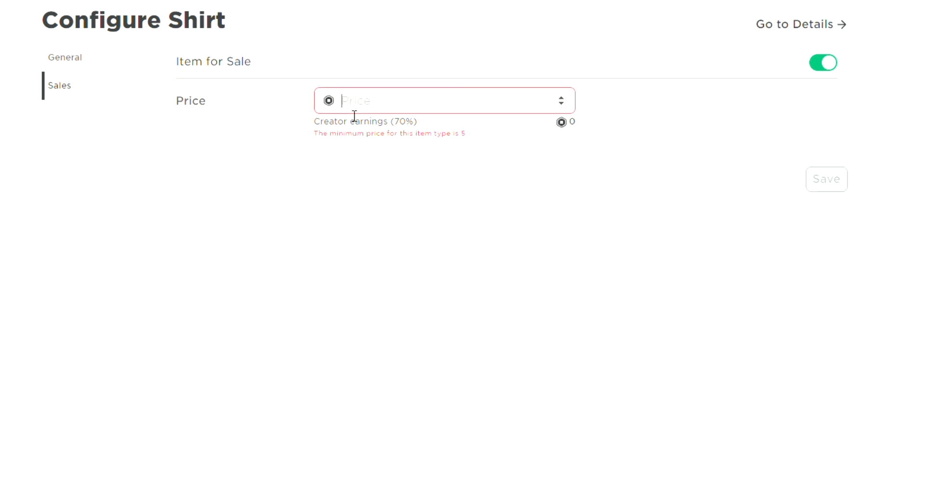
pyautogui.write('5')
pyautogui.press('BackSpace')
pyautogui.write('1000000000')
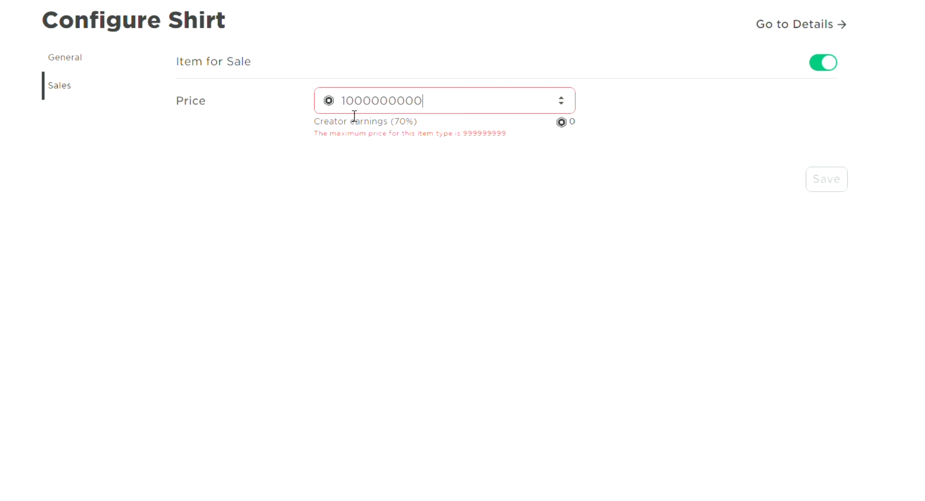
pyautogui.press('BackSpace')
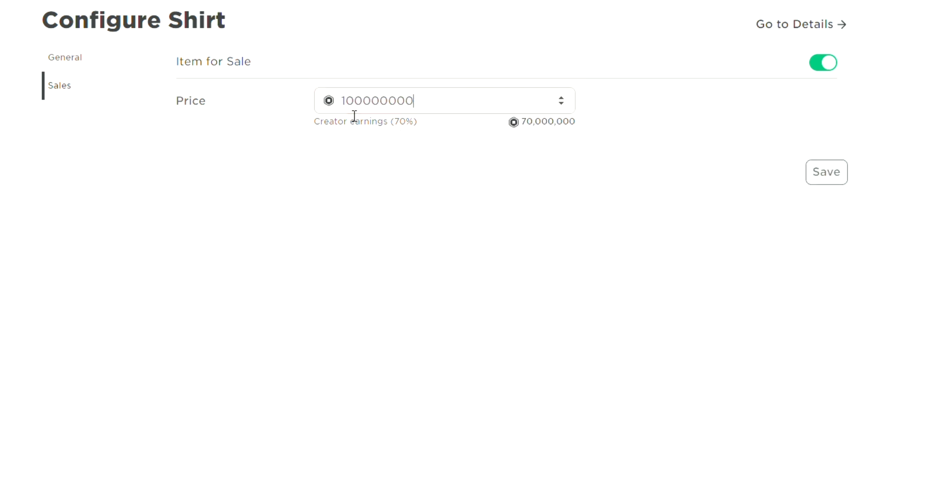
pyautogui.write('0')
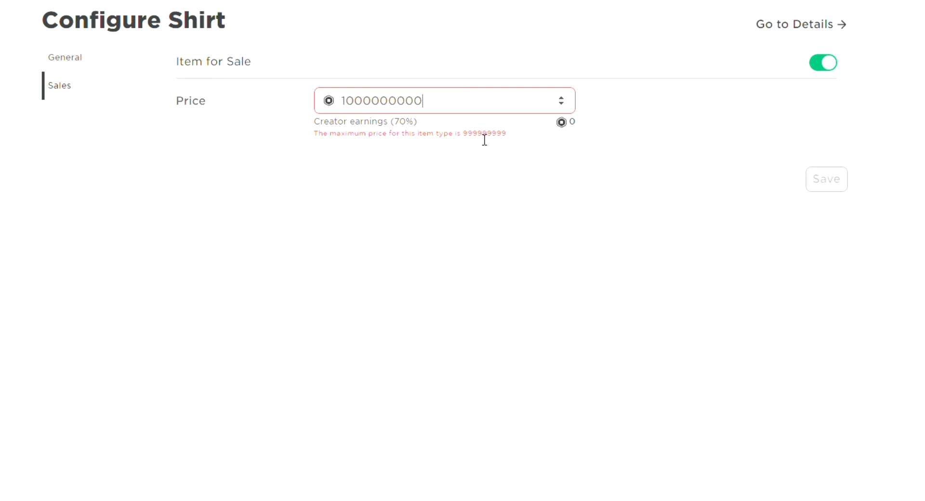
# Set the shirt's sale price to 5 Robux and save the sales settings
pyautogui.moveTo(443, 108); pyautogui.dragTo(323, 112)
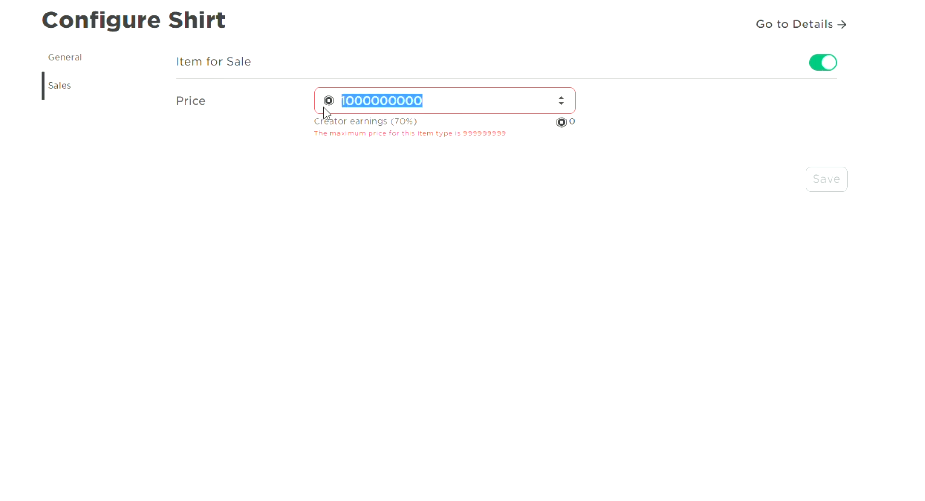
pyautogui.press('BackSpace')
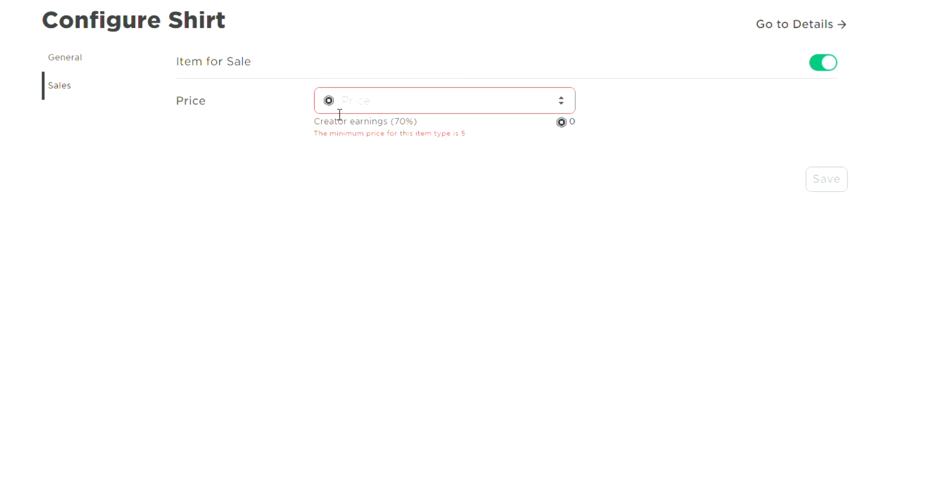
pyautogui.write('5')
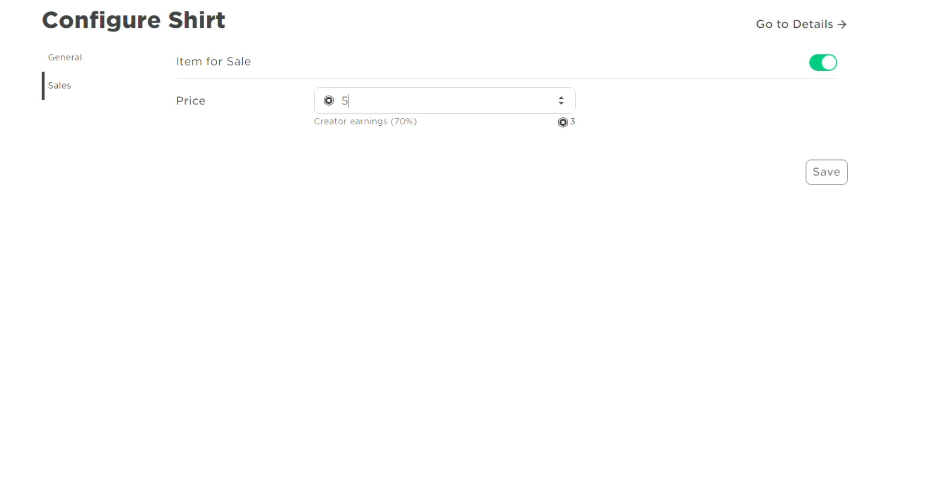
pyautogui.click(833, 177)
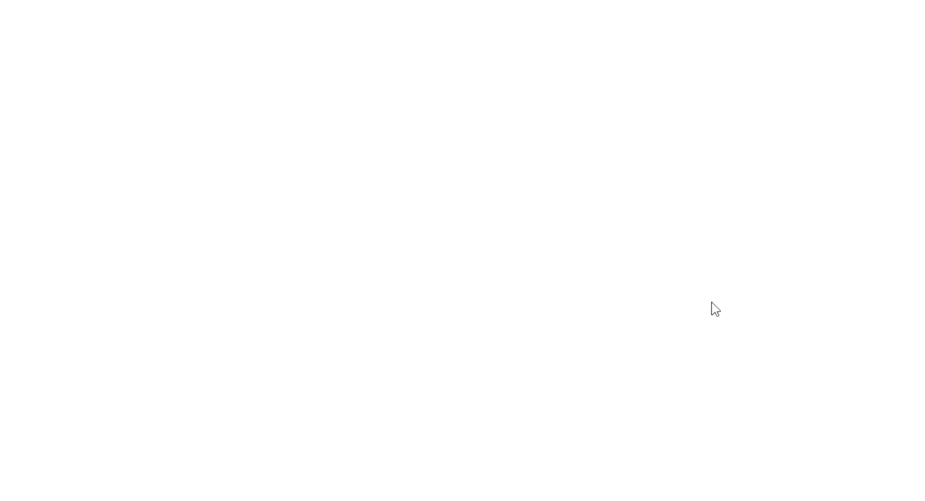
# Open the pumpkin top from the group's store and check its price, description and 3D preview
pyautogui.click(503, 217)
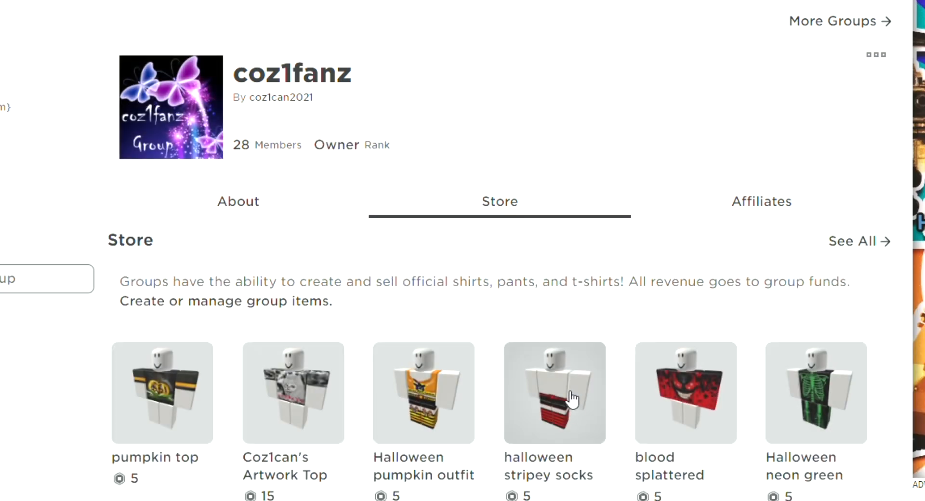
pyautogui.scroll(-5, 468, 480)
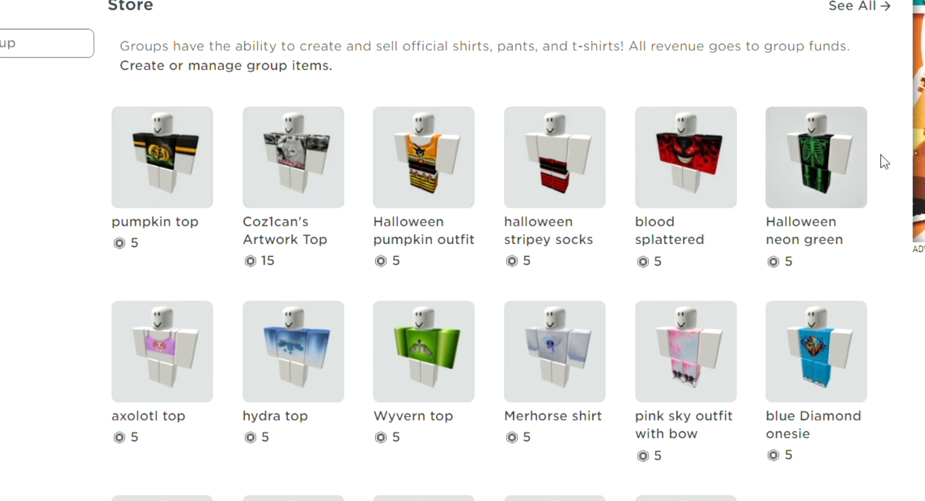
pyautogui.click(176, 154)
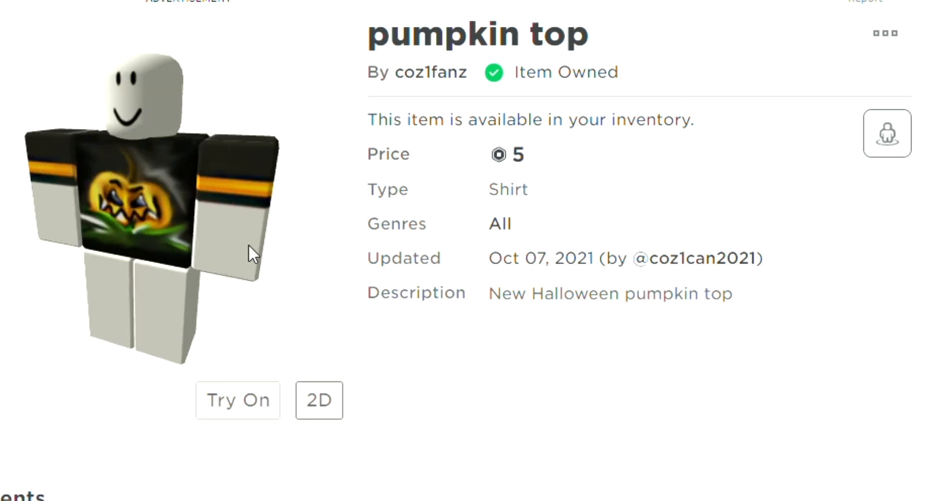
pyautogui.moveTo(314, 256); pyautogui.dragTo(135, 240)
pyautogui.scroll(3, 135, 240)
pyautogui.scroll(5, 145, 220)
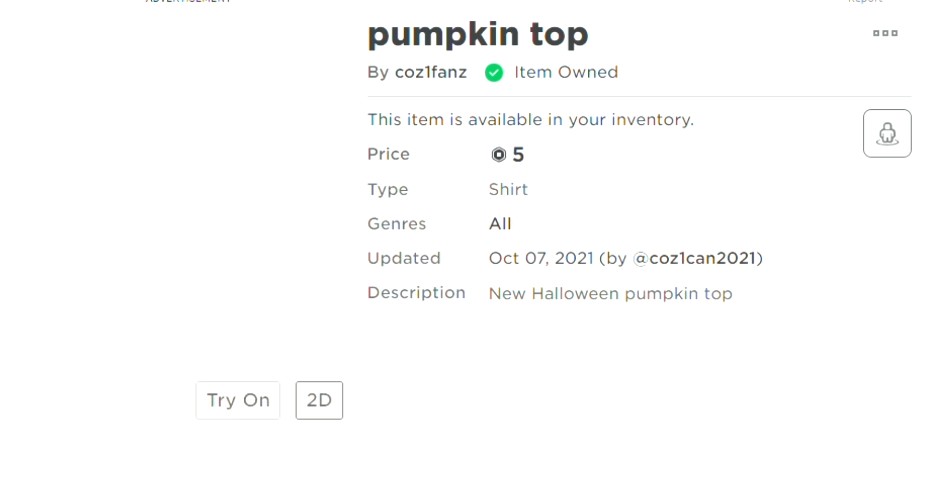
# Return to the group's store and look through the clothing items listed there
pyautogui.hotkey('alt', 'Left')
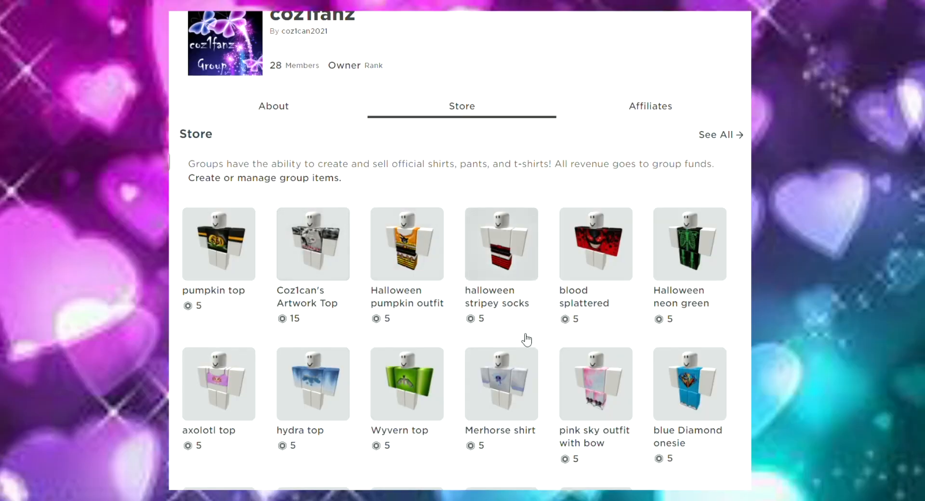
pyautogui.scroll(-1, 456, 250)
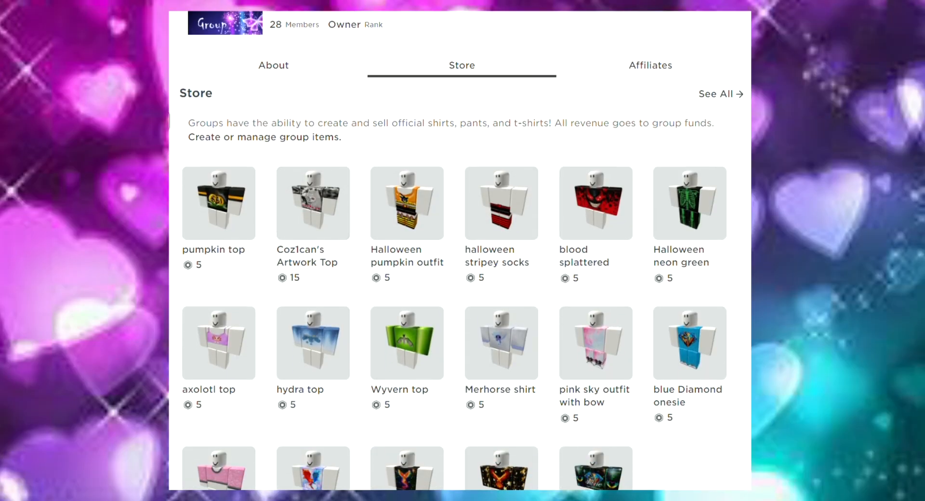
pyautogui.scroll(-1, 456, 251)
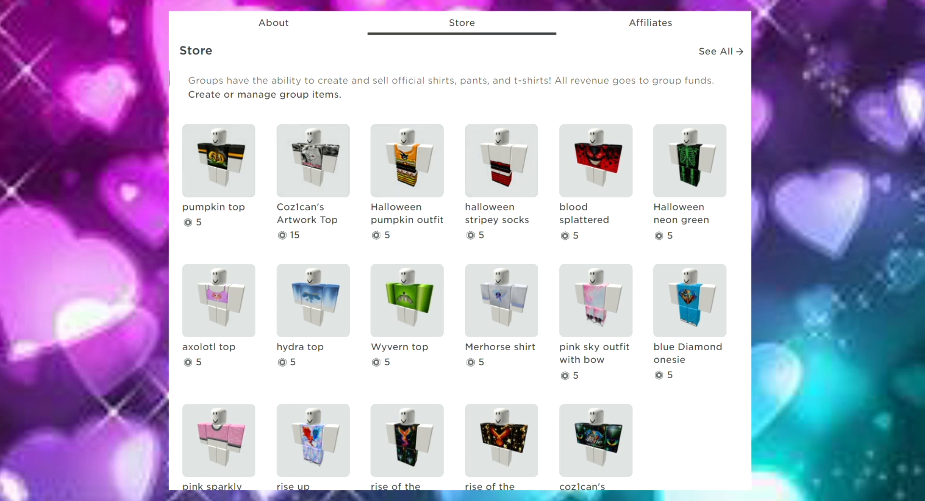
pyautogui.scroll(-1, 462, 251)
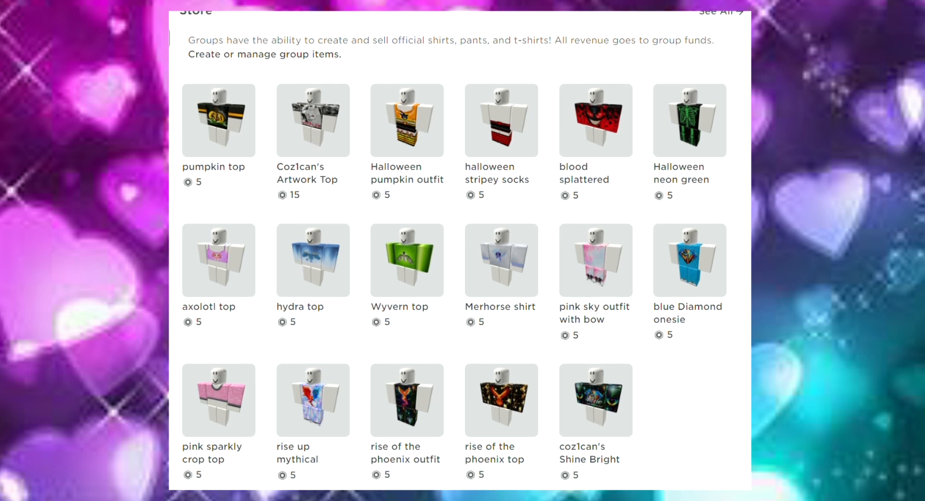
pyautogui.scroll(1, 462, 251)
pyautogui.scroll(2, 462, 251)
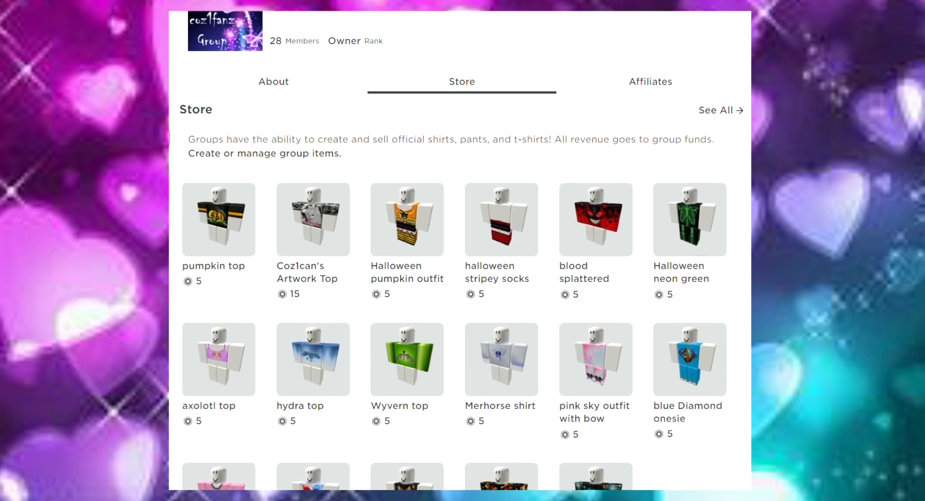